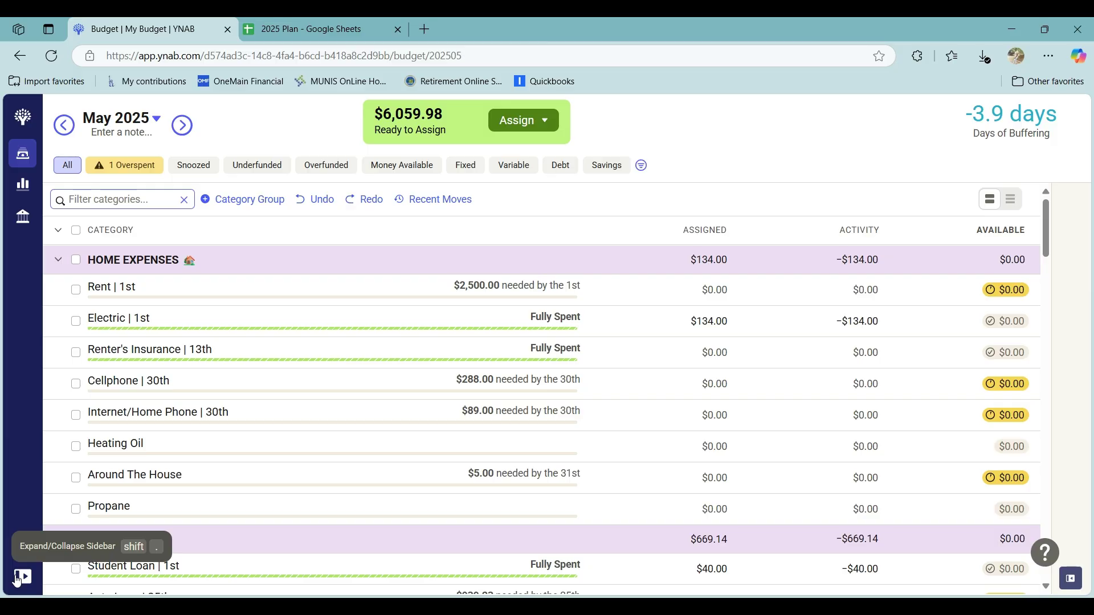
Open the Personal cash account's transaction register and look through its recent entries.
left_click(23, 577)
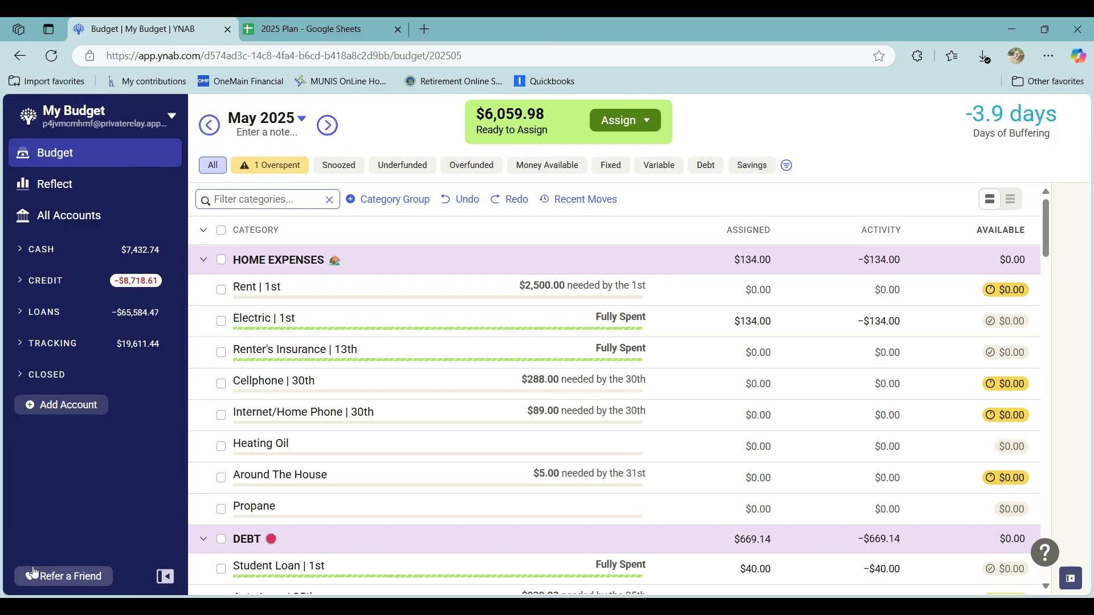
double_click(52, 235)
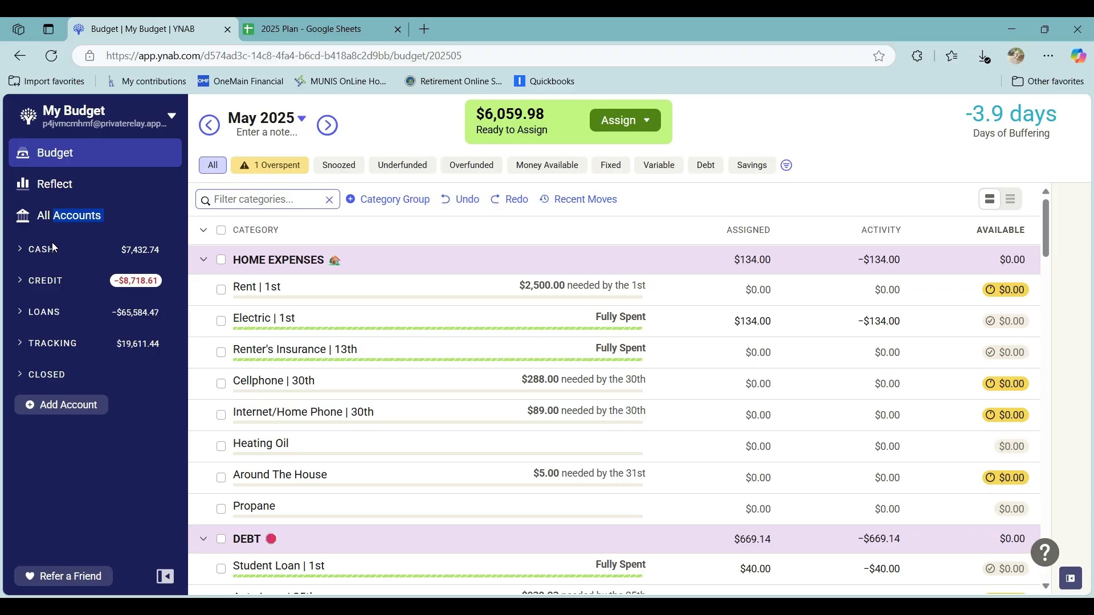
left_click(52, 241)
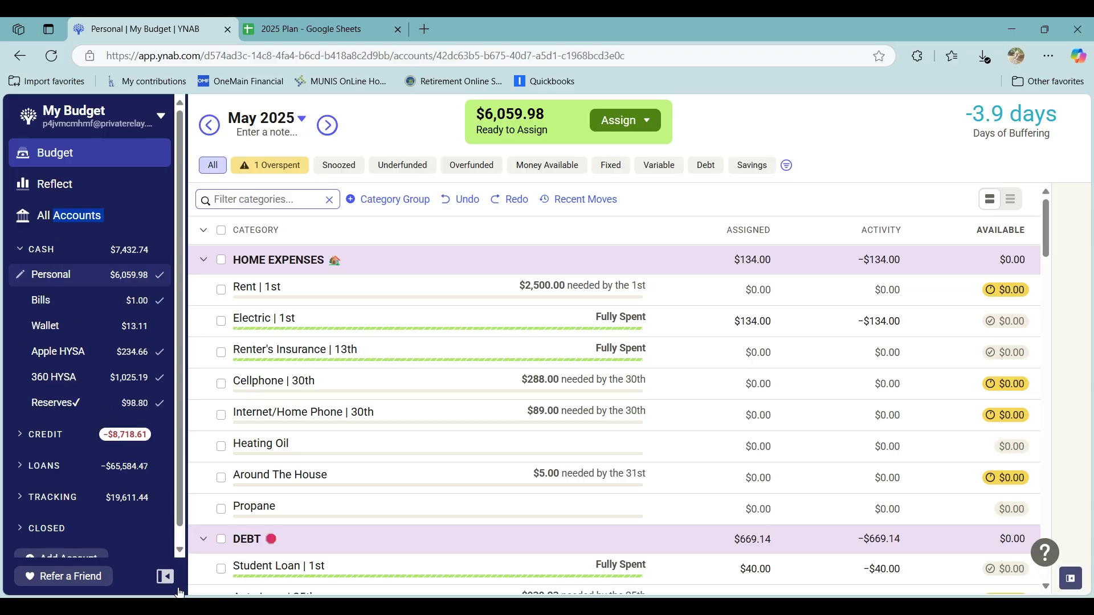
left_click(163, 578)
scroll(254, 496, "down", 3)
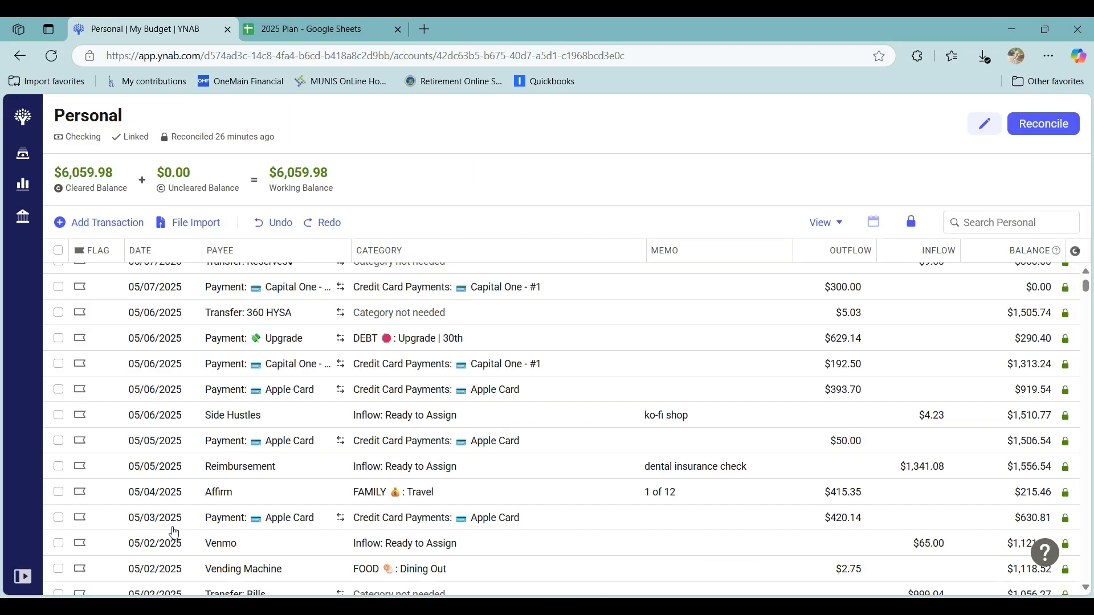
scroll(258, 500, "up", 3)
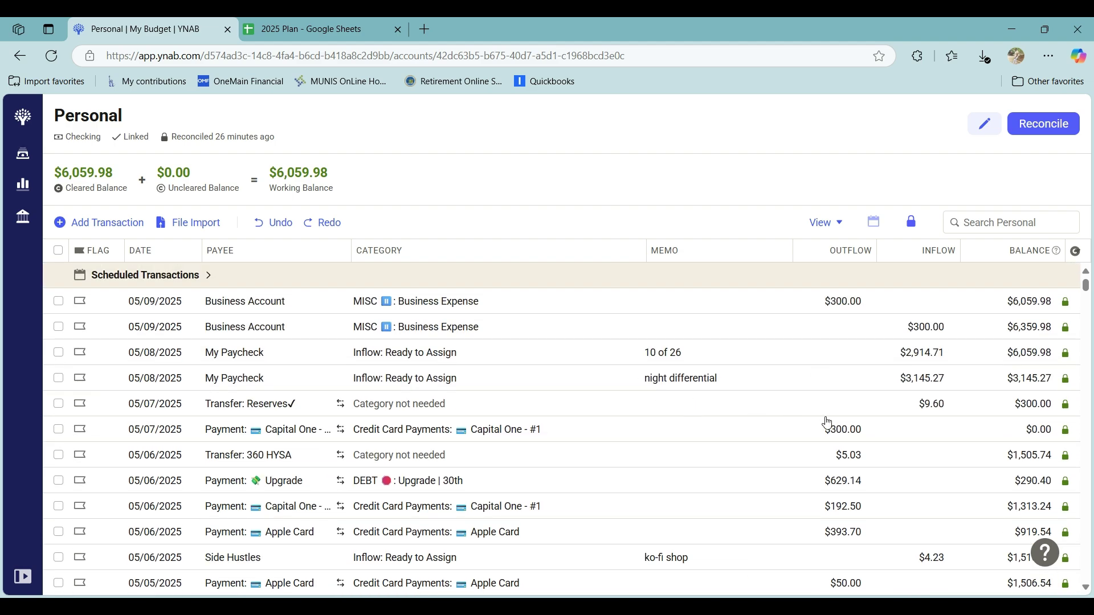
Examine the two My Paycheck inflows dated 05/08/2025 in the Personal account register.
left_click(794, 350)
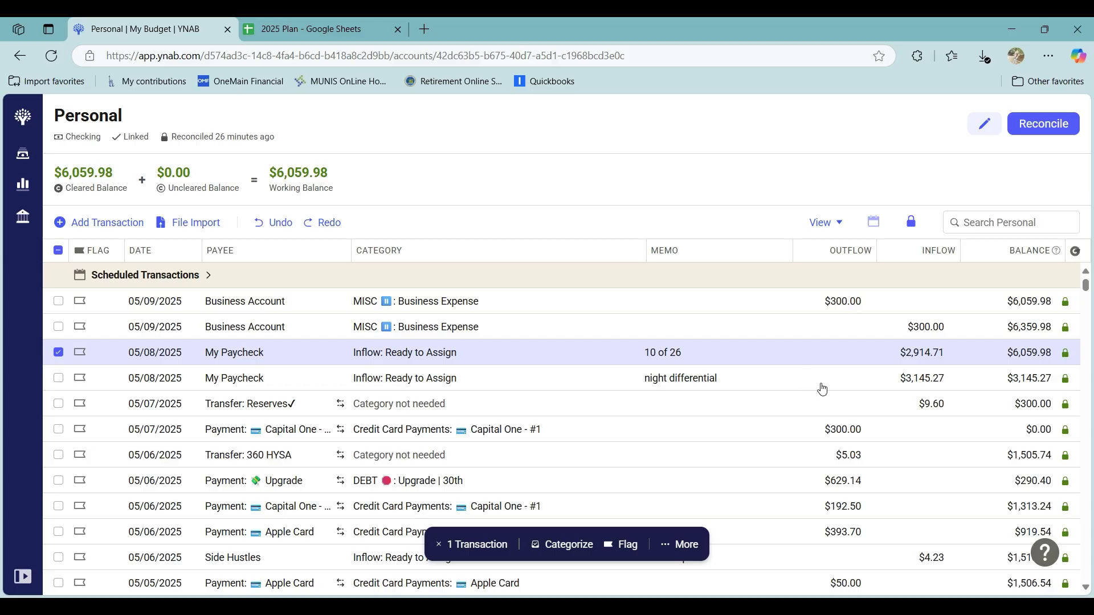
left_click(822, 382)
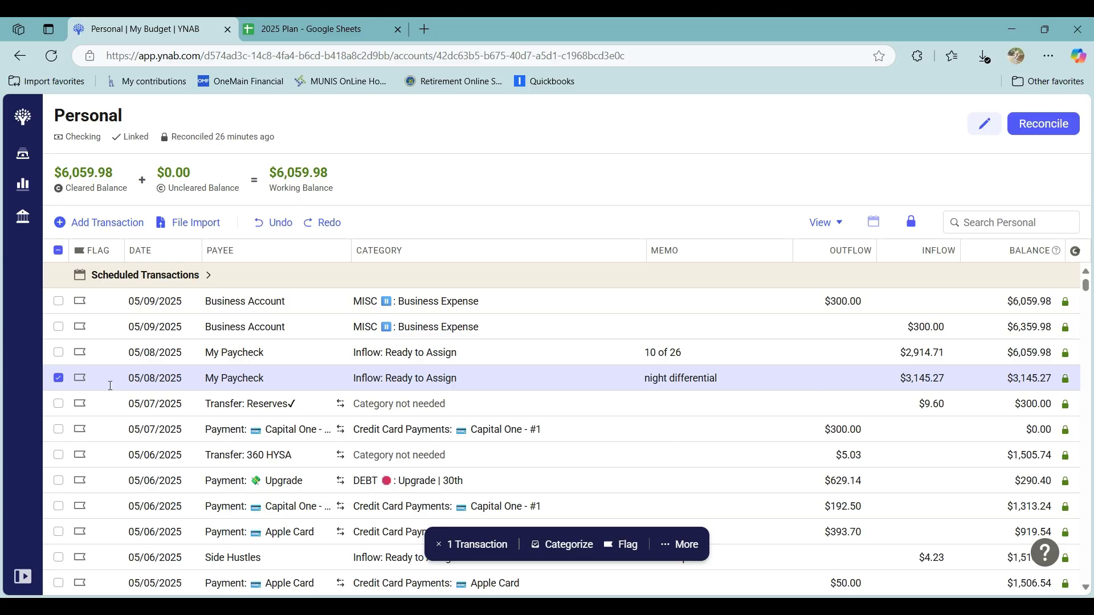
left_click(60, 377)
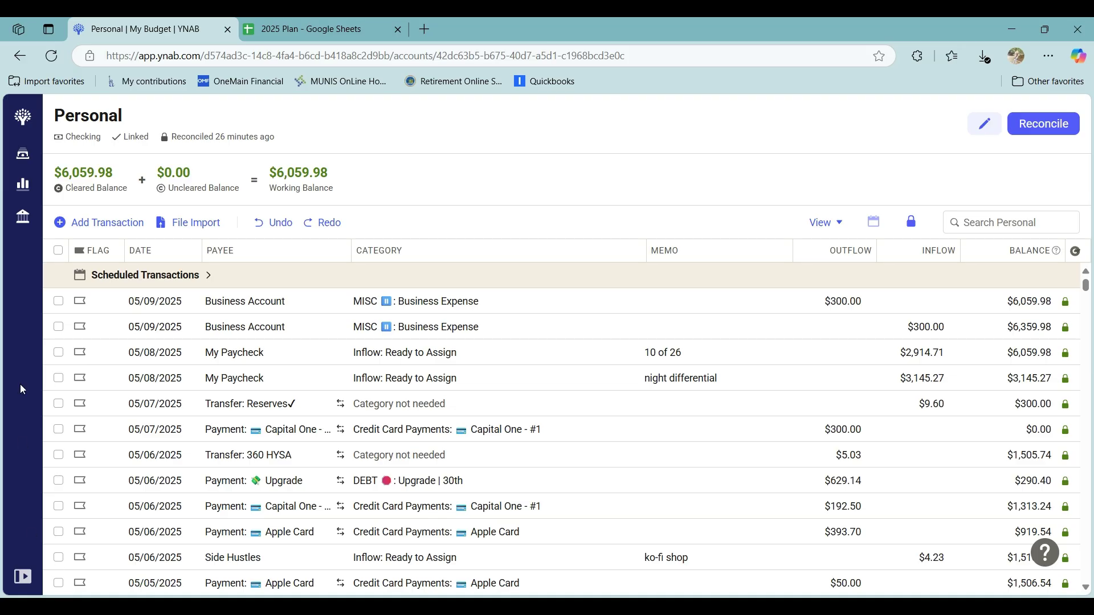
Look over the transactions across all accounts, then return to the May 2025 budget.
left_click(16, 158)
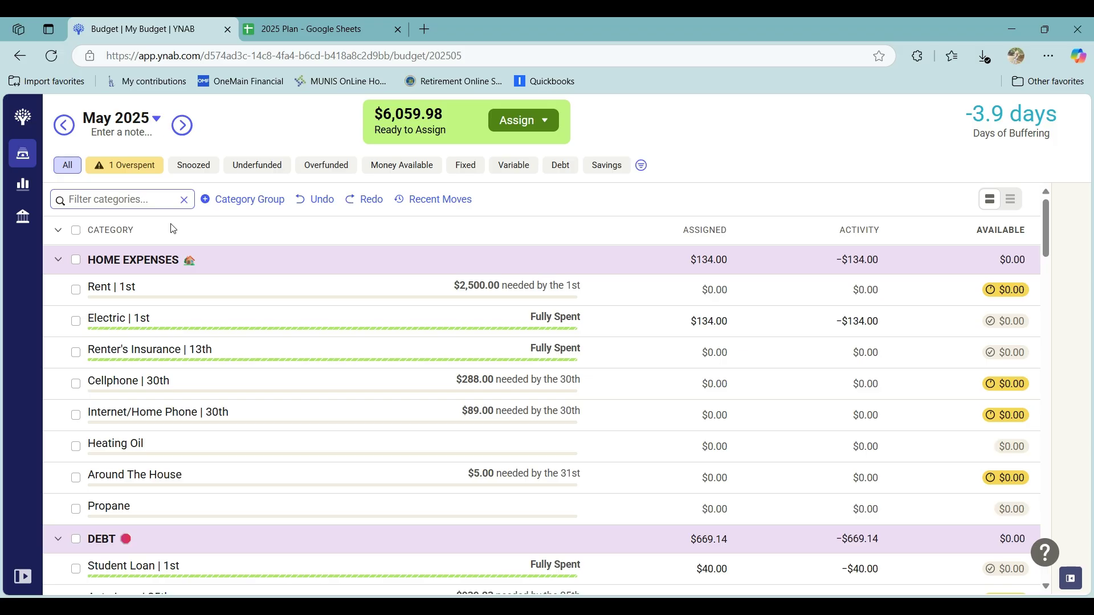
left_click(23, 217)
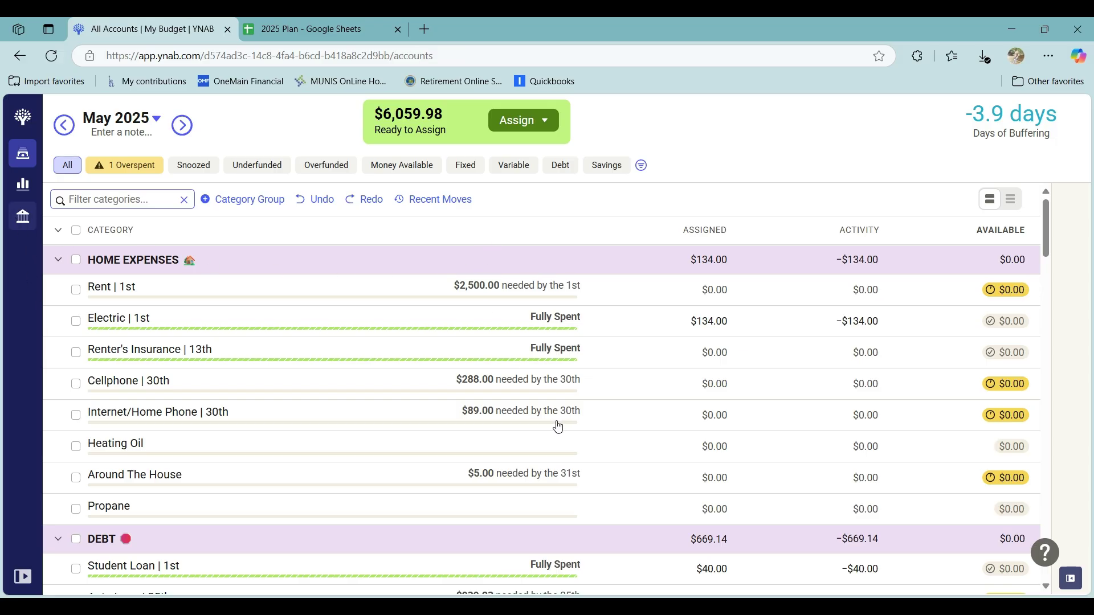
scroll(667, 379, "down", 2)
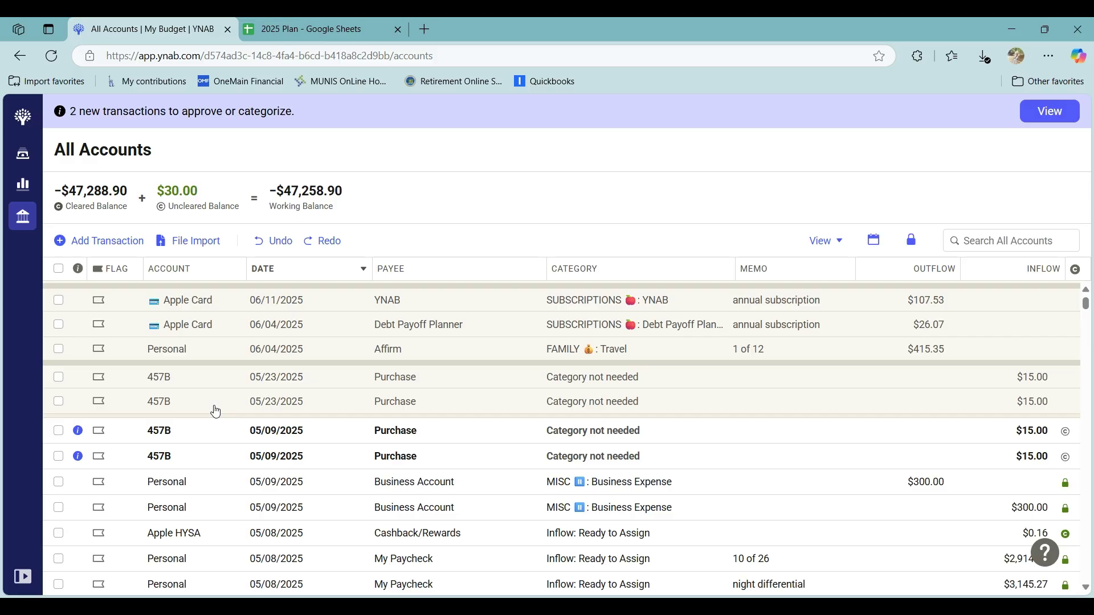
left_click(23, 154)
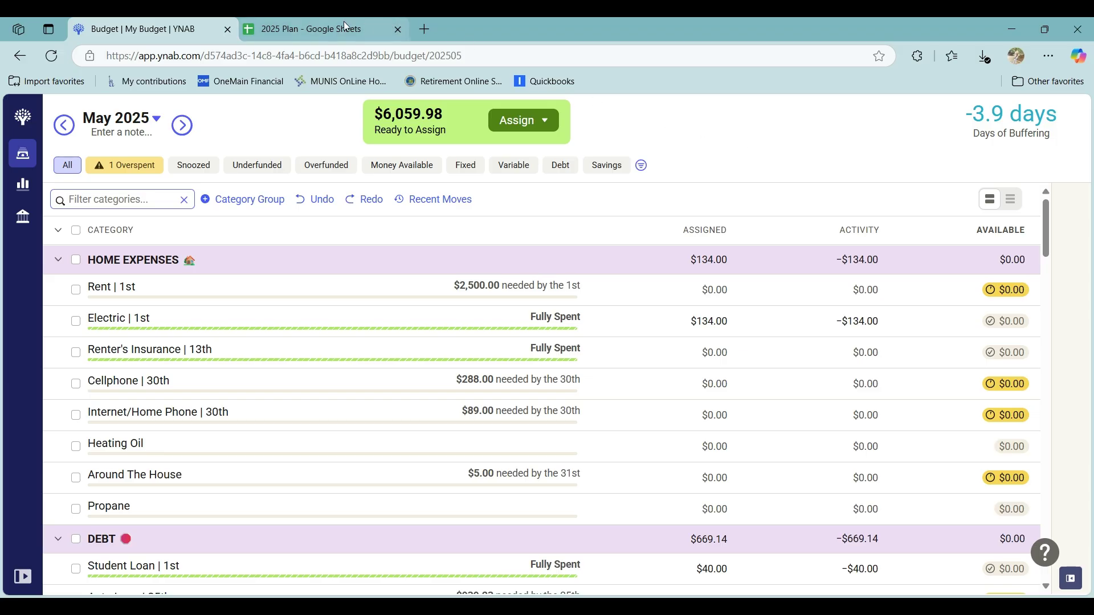
Switch to the 2025 Plan spreadsheet in Google Sheets and review Transaction Log rows 394 to 399, one entry at a time.
left_click(319, 22)
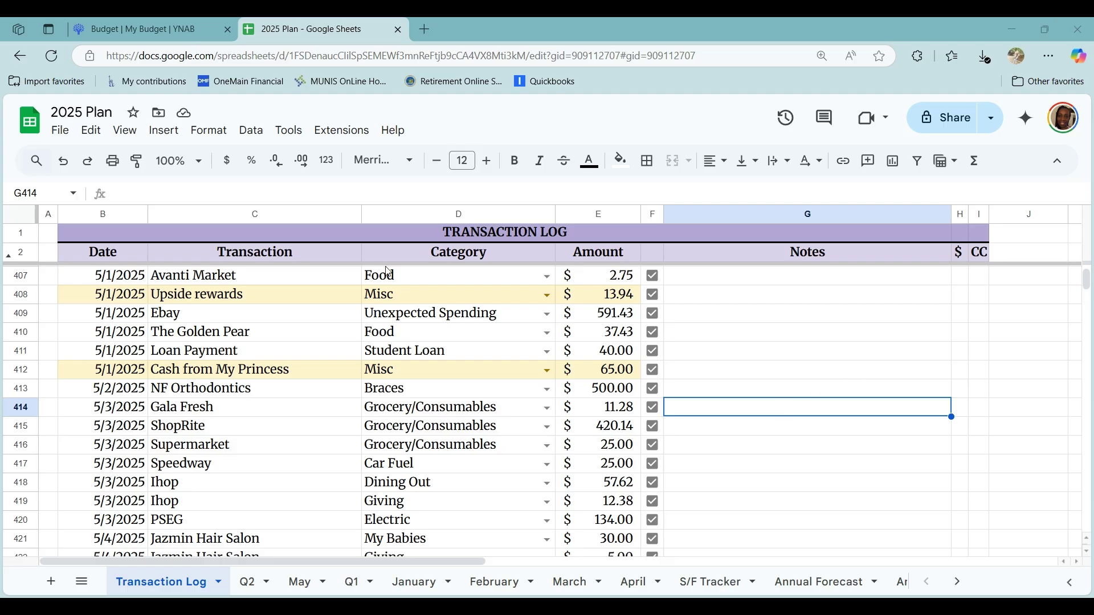
scroll(217, 381, "up", 6)
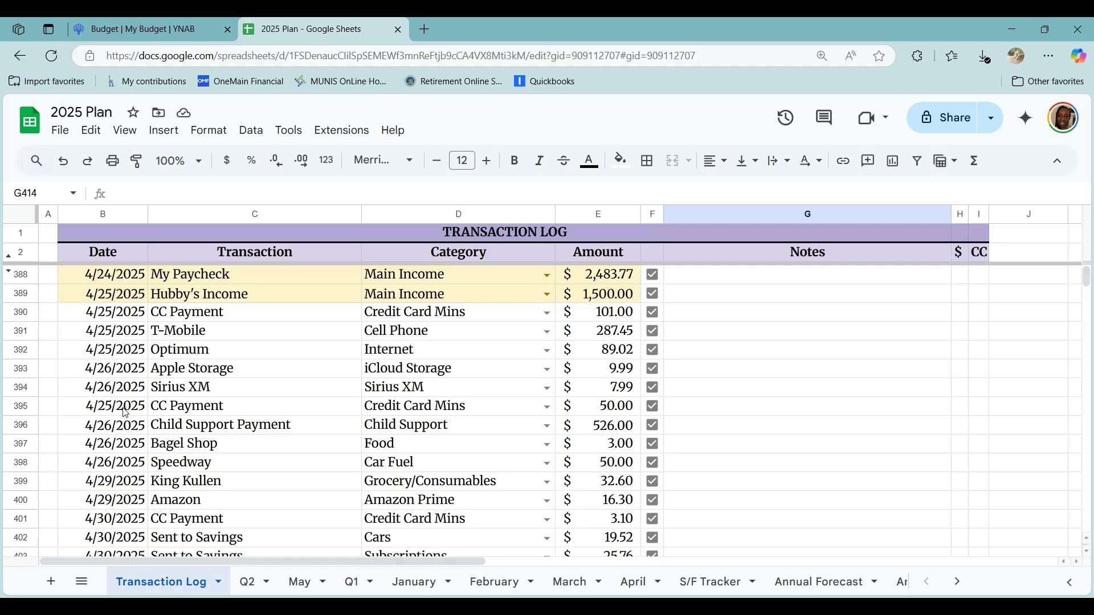
left_click(14, 390)
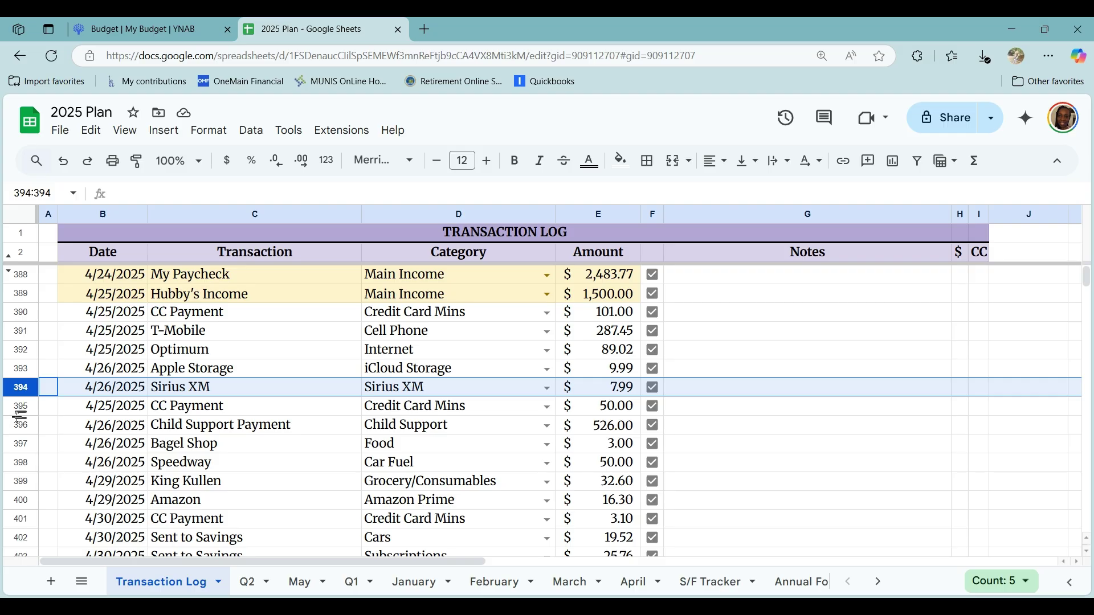
left_click(17, 404)
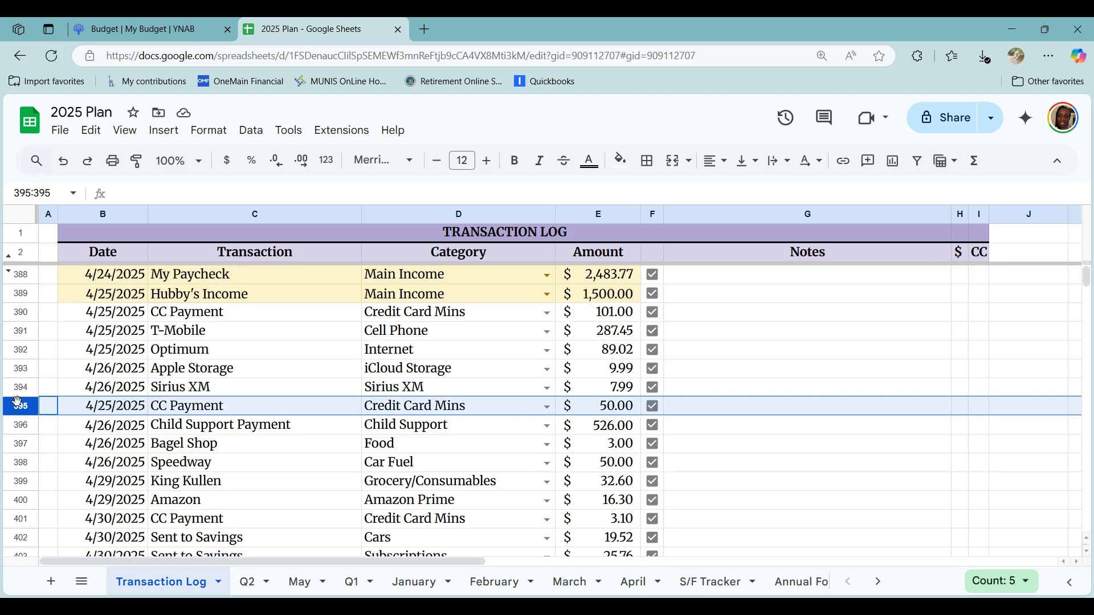
left_click(19, 426)
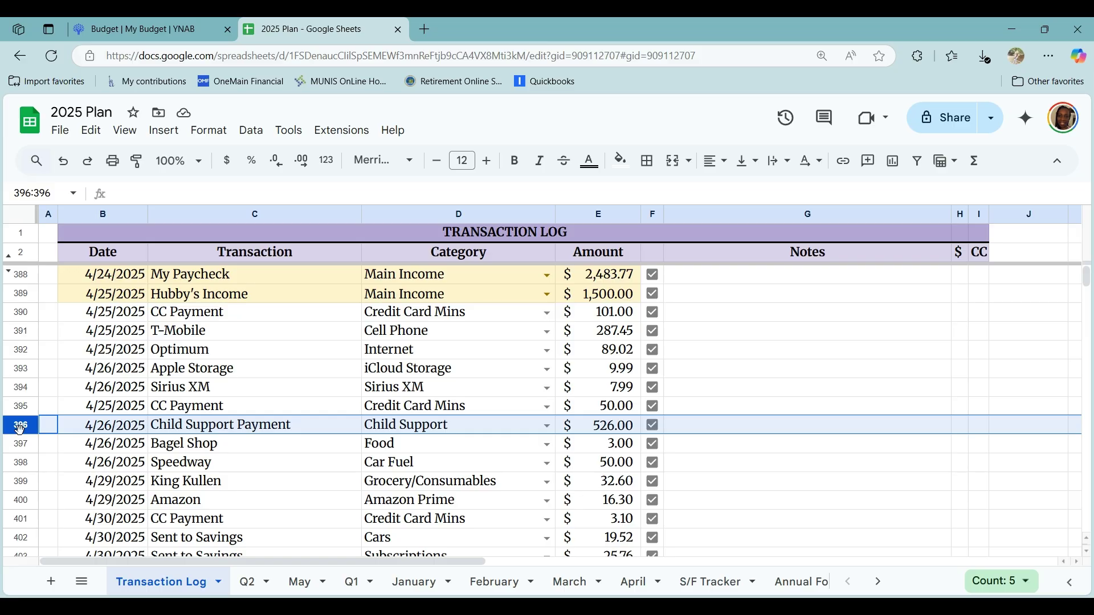
left_click(21, 443)
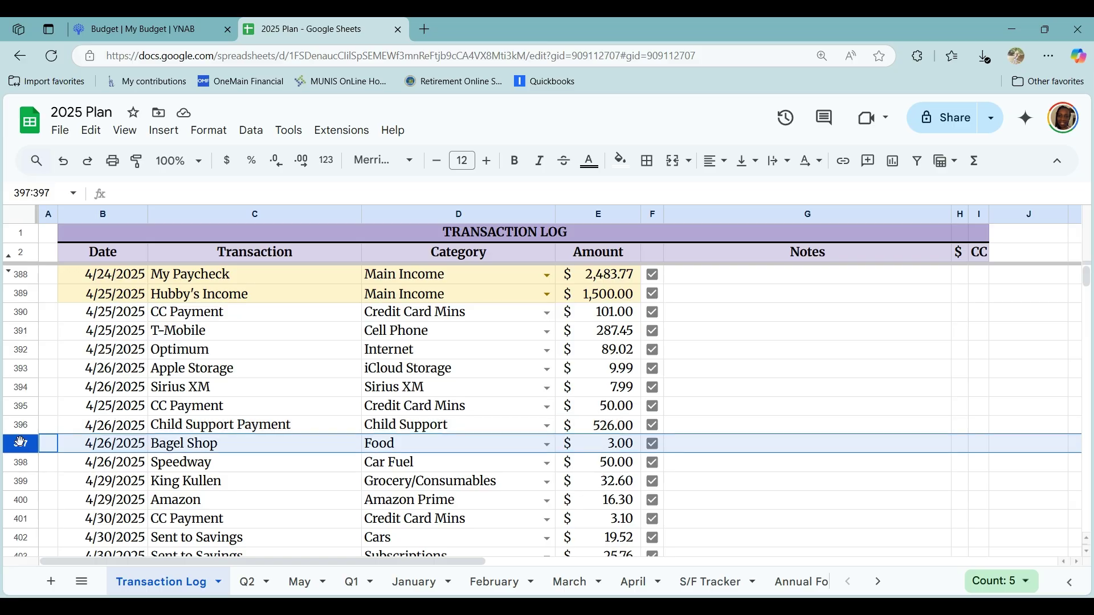
left_click(16, 461)
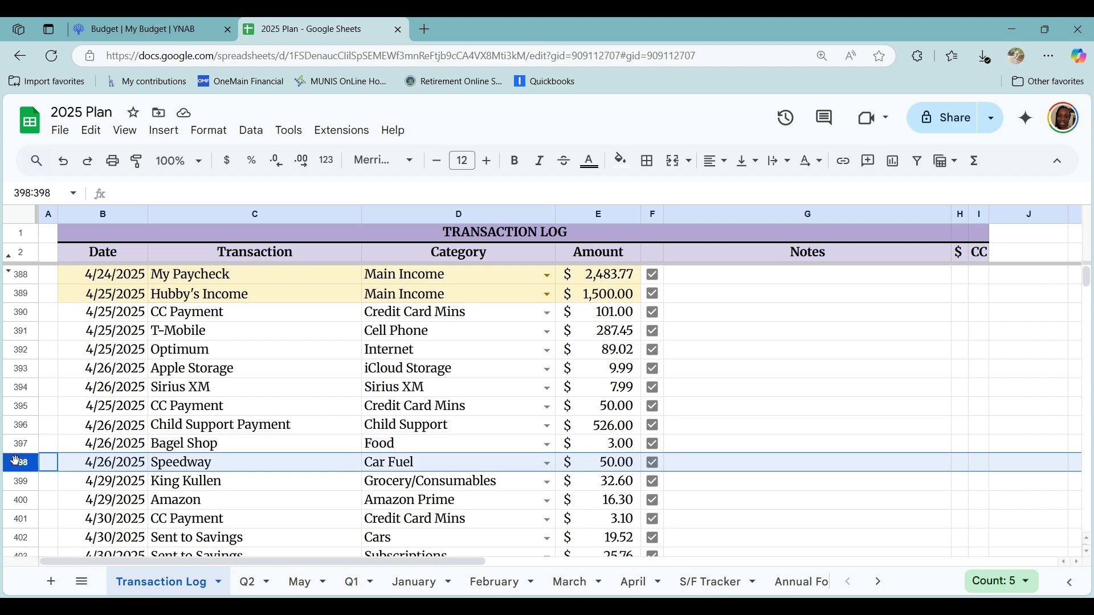
left_click(21, 483)
Review Transaction Log rows 400 to 404 one by one, from the Amazon purchase through Interest Received.
scroll(67, 432, "down", 2)
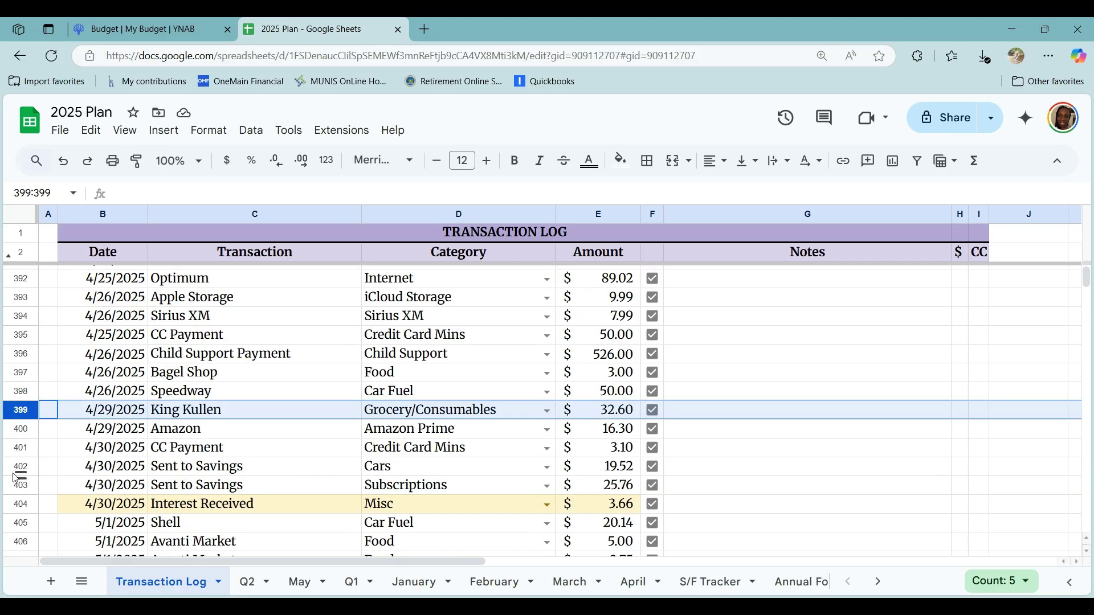
left_click(17, 428)
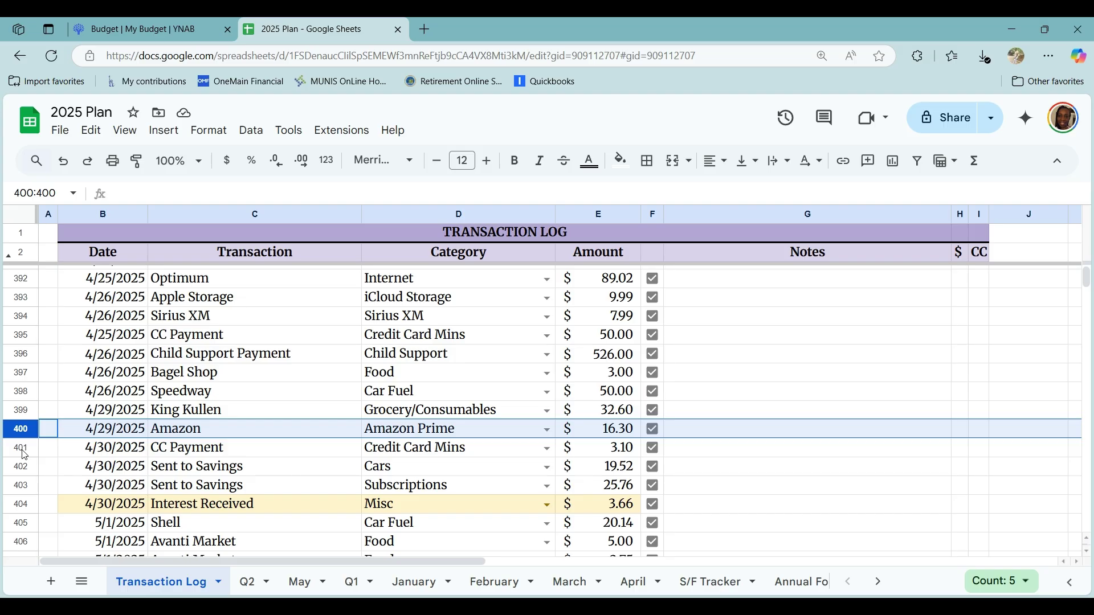
left_click(22, 450)
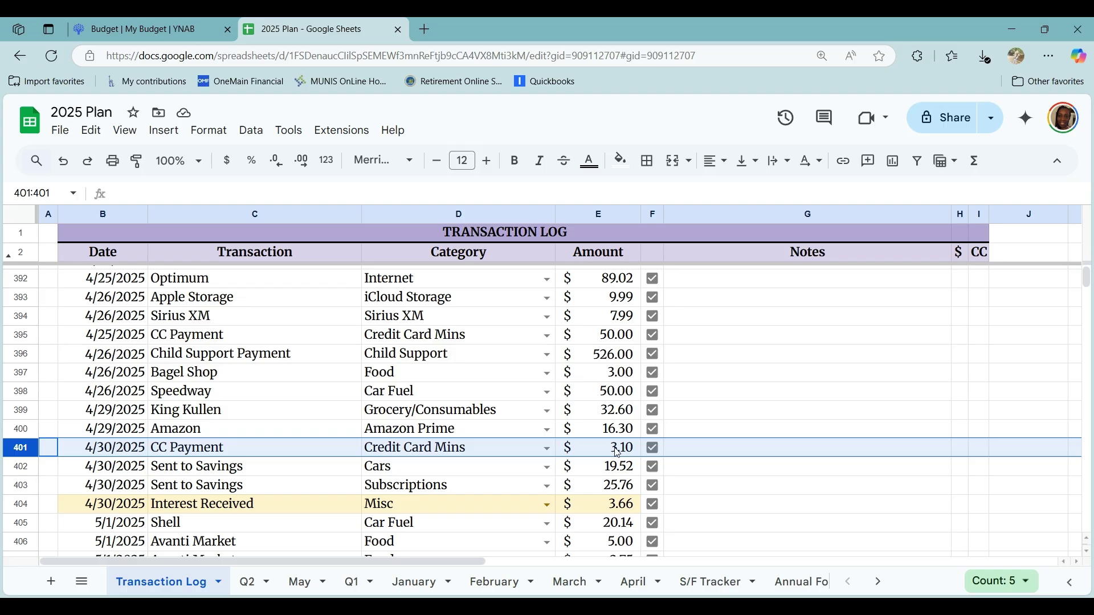
left_click(17, 469)
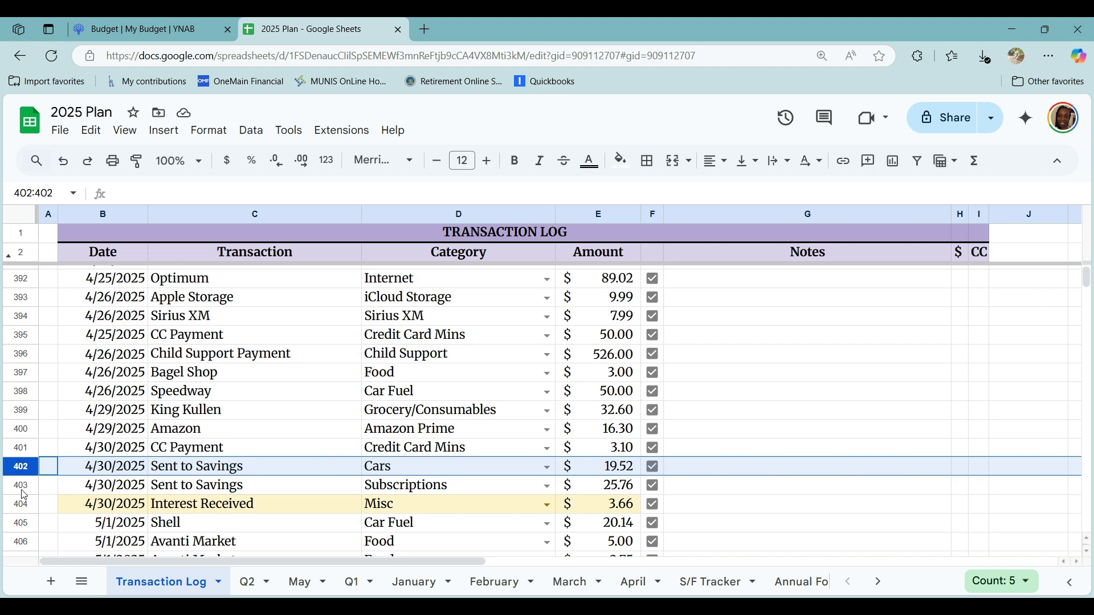
left_click(20, 488)
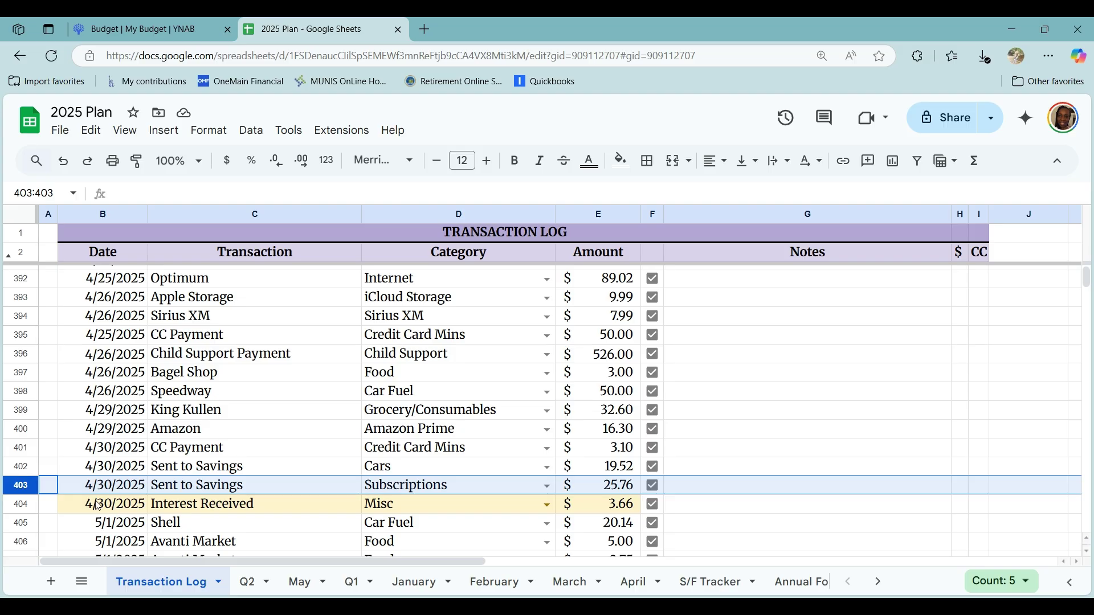
scroll(94, 498, "down", 1)
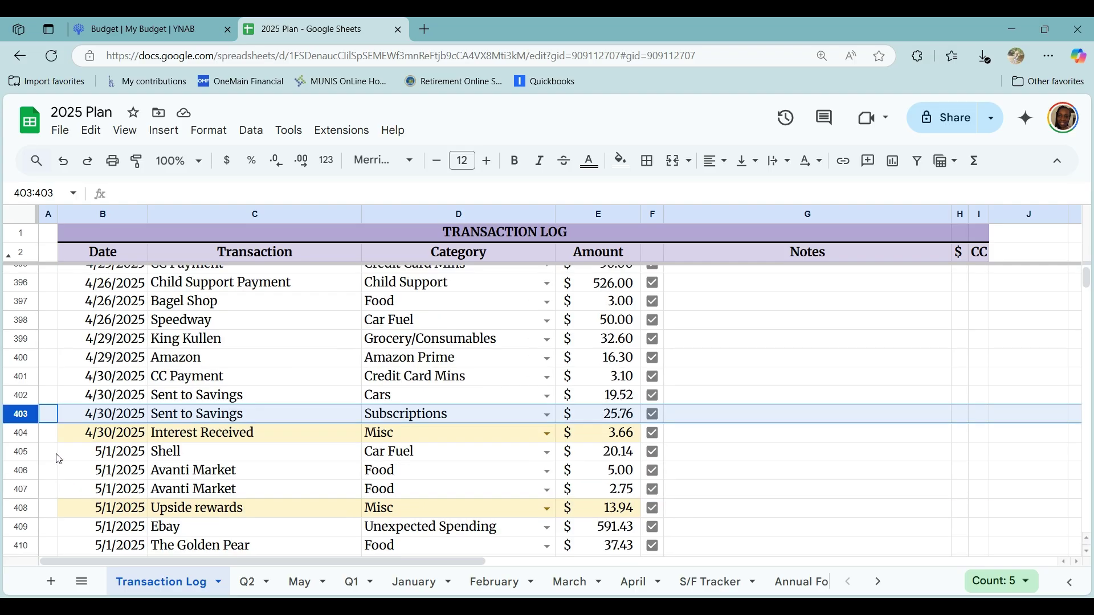
left_click(19, 433)
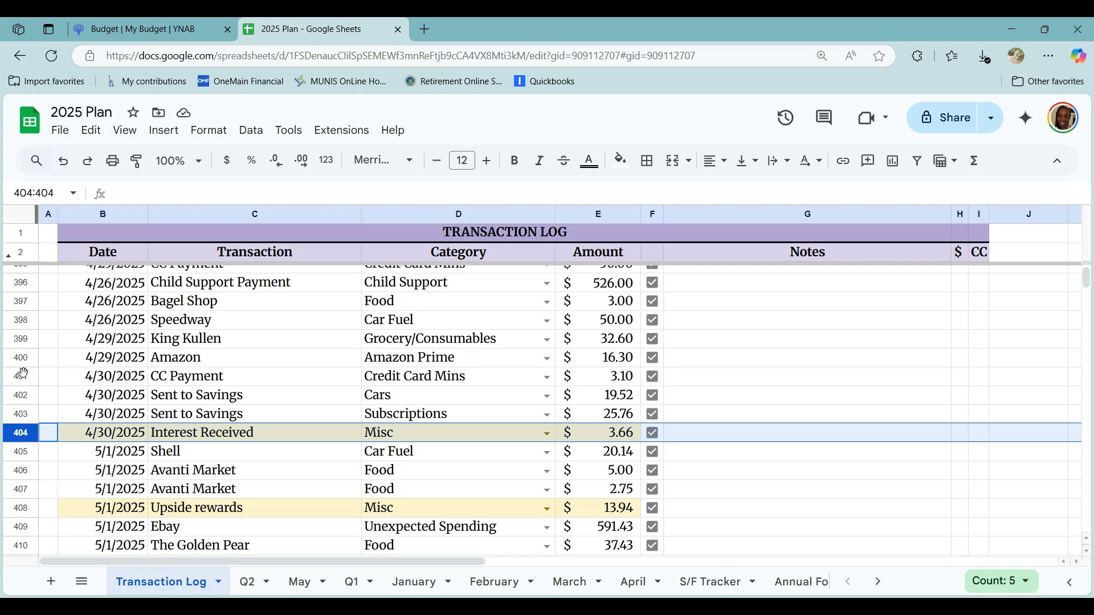
Review the 5/1/2025 entries from the Shell fuel purchase through Upside rewards in the Transaction Log.
scroll(59, 460, "down", 1)
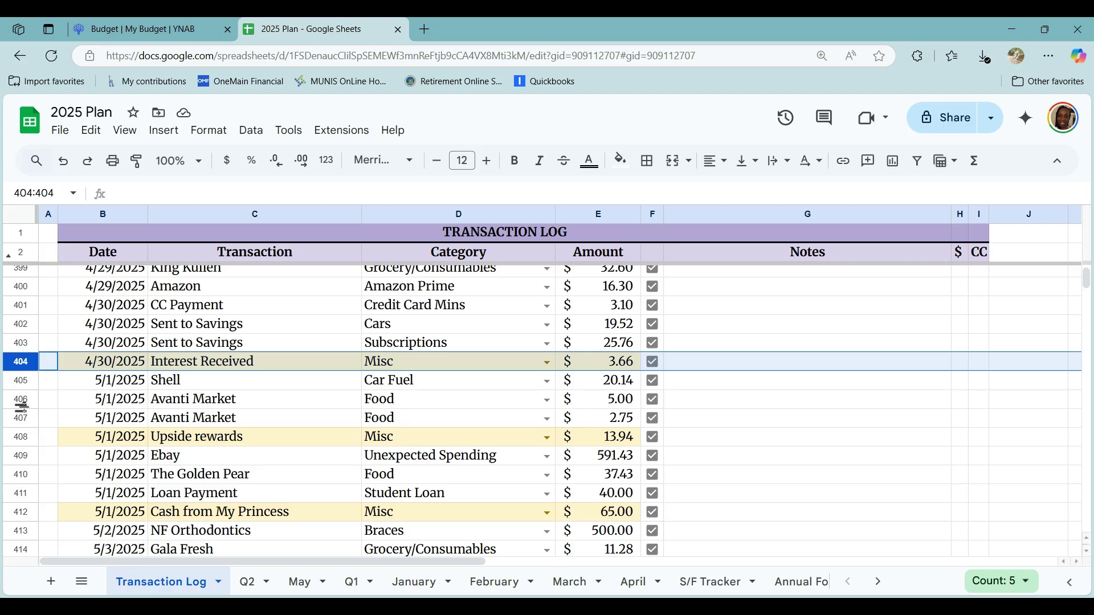
left_click(22, 384)
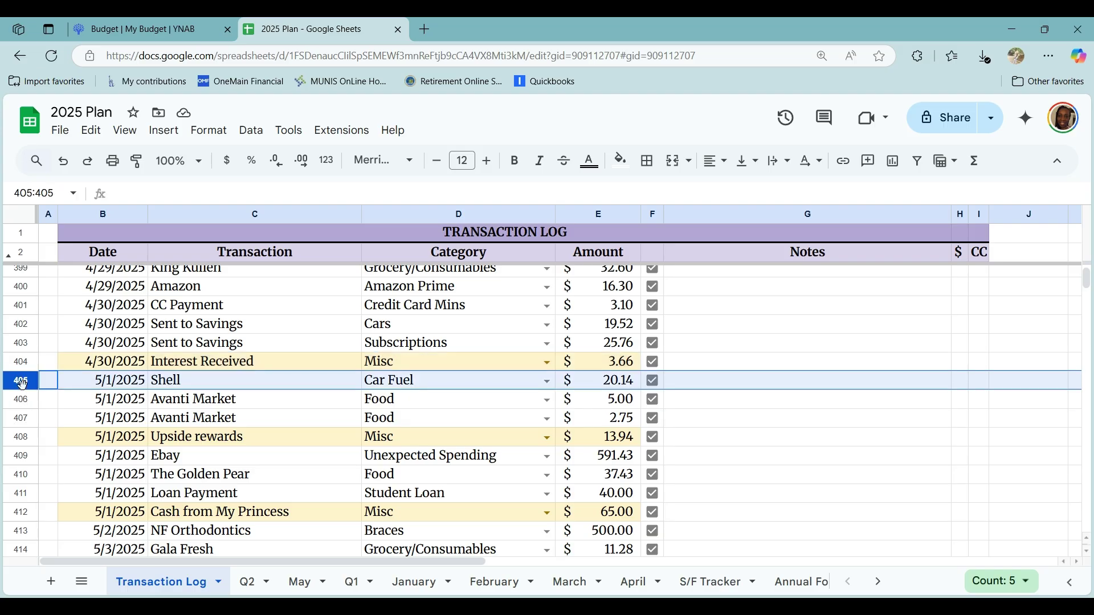
left_click(16, 399)
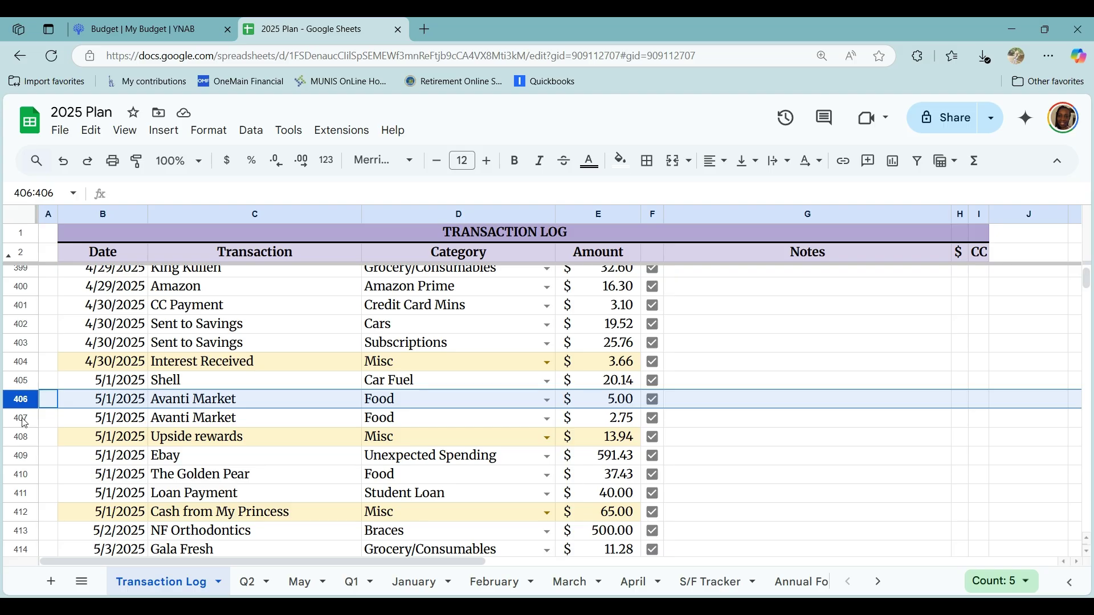
left_click(23, 438)
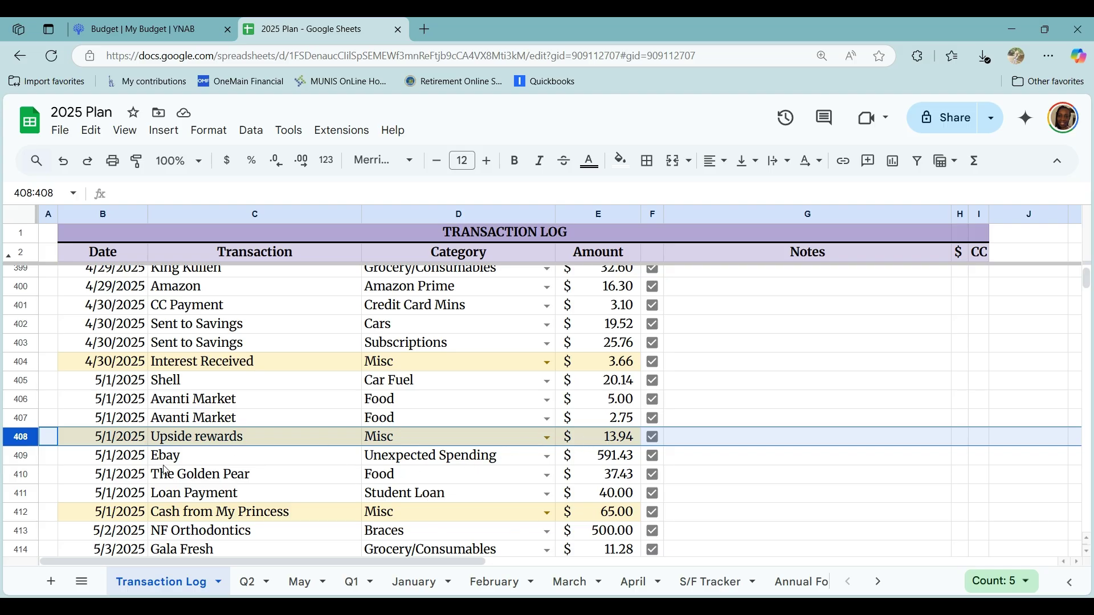
Add the note "New tires for Expedition" to the 5/1/2025 Ebay transaction in row 409.
left_click(17, 457)
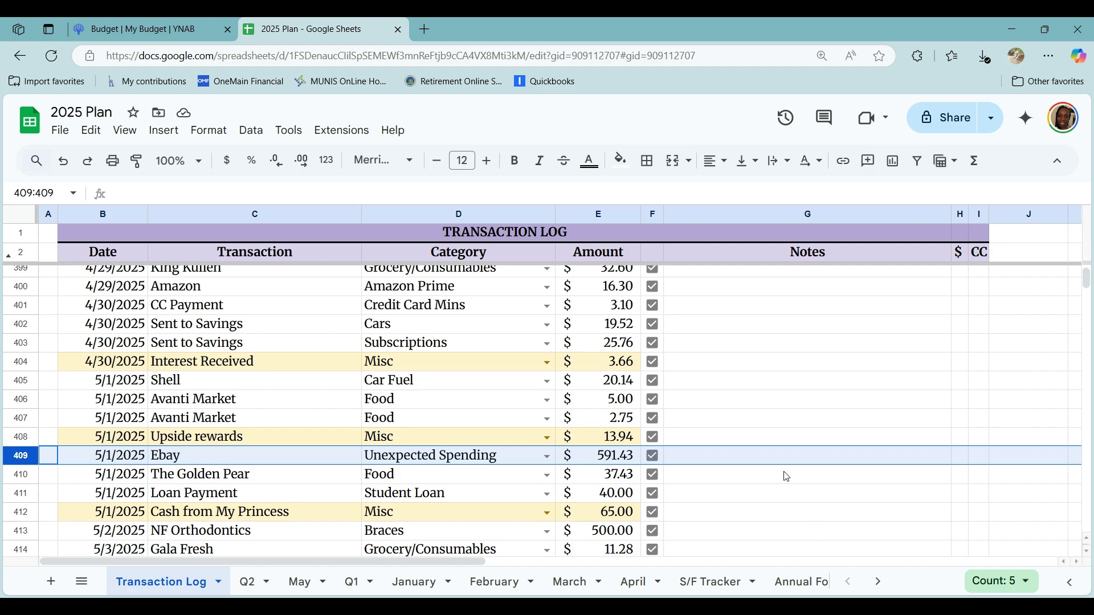
left_click(756, 458)
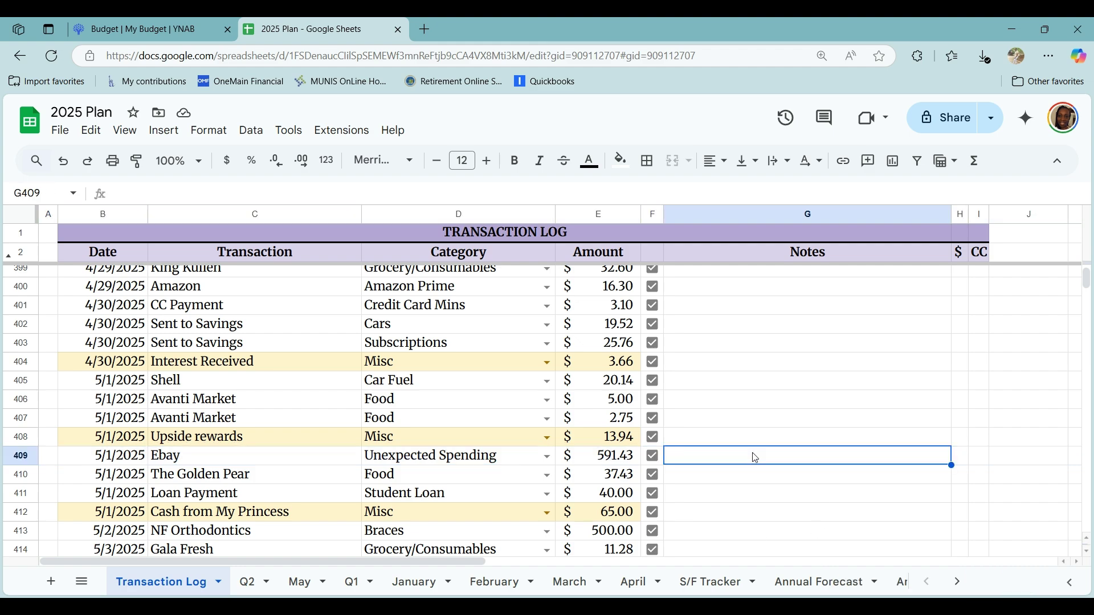
type("New tir")
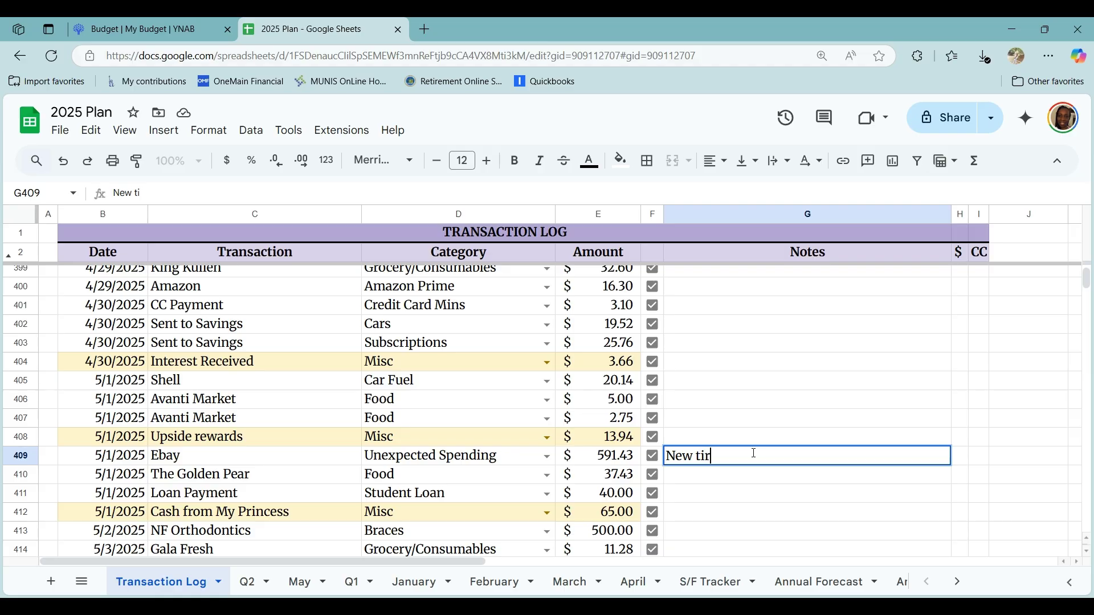
type("es for Expedition")
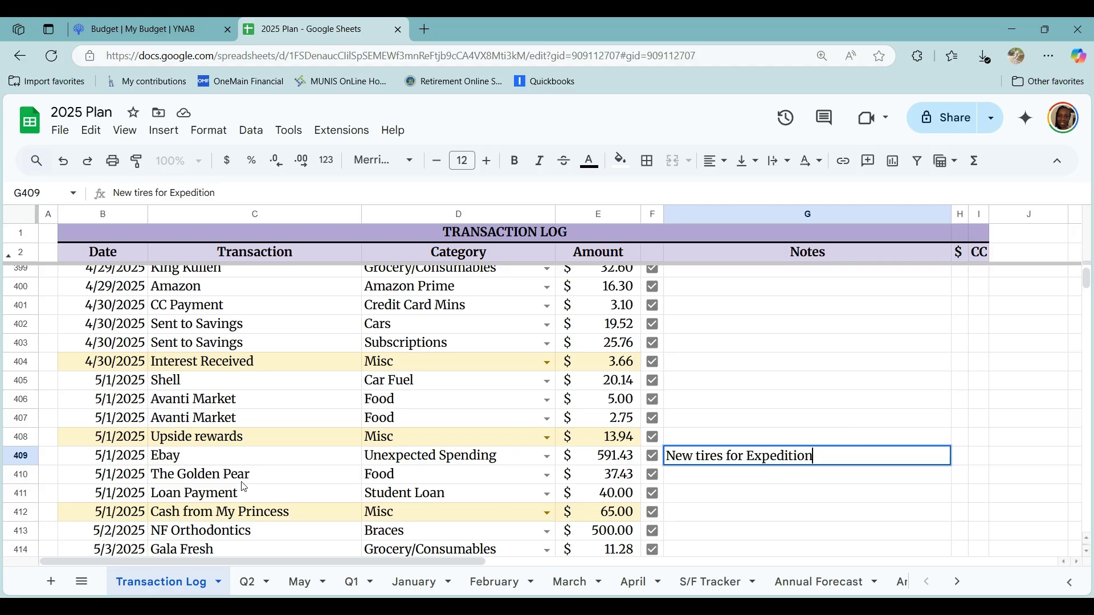
left_click(17, 457)
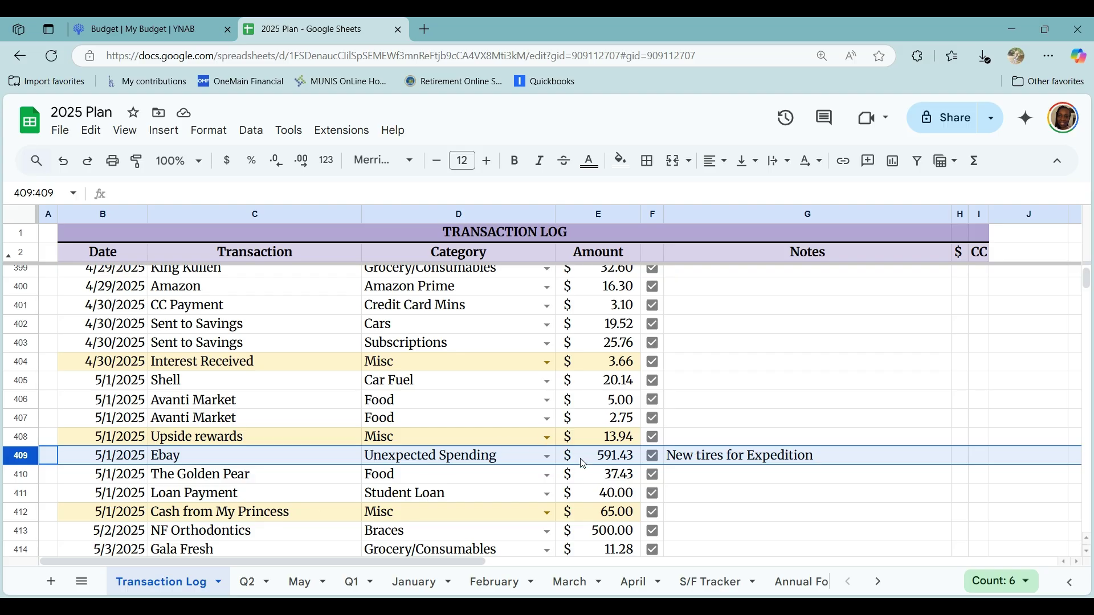
Review Transaction Log rows 410 to 413 one by one, from The Golden Pear through NF Orthodontics.
left_click(20, 475)
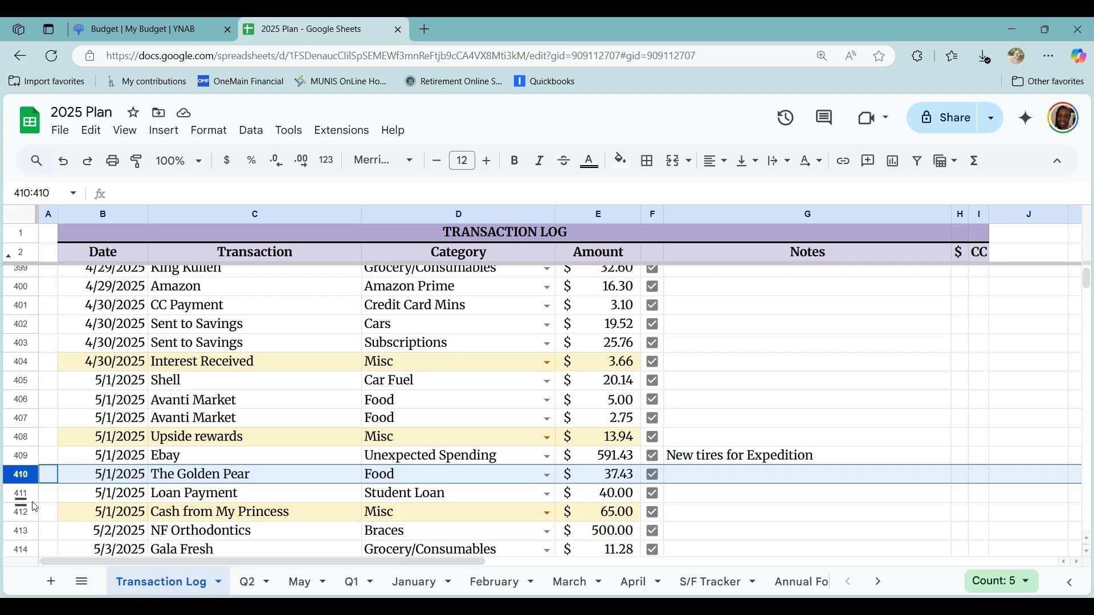
left_click(21, 491)
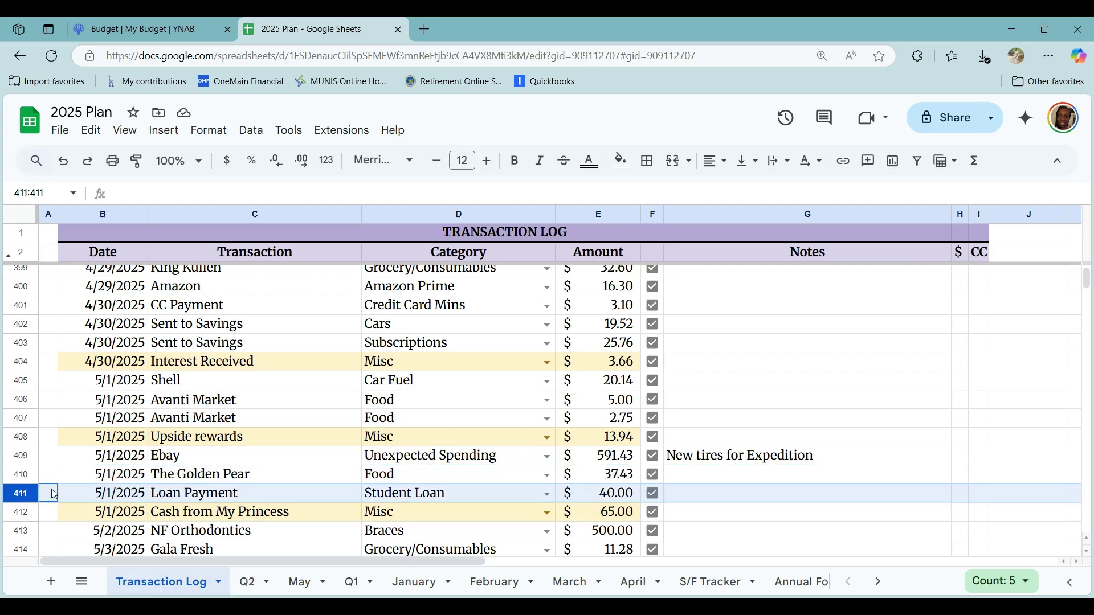
scroll(19, 517, "down", 1)
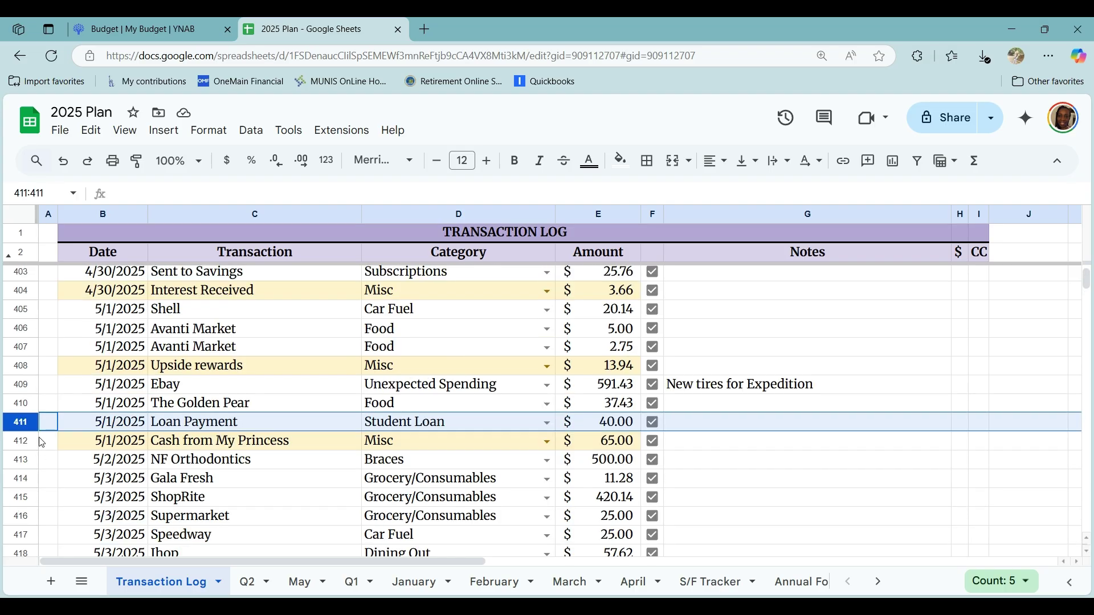
left_click(22, 442)
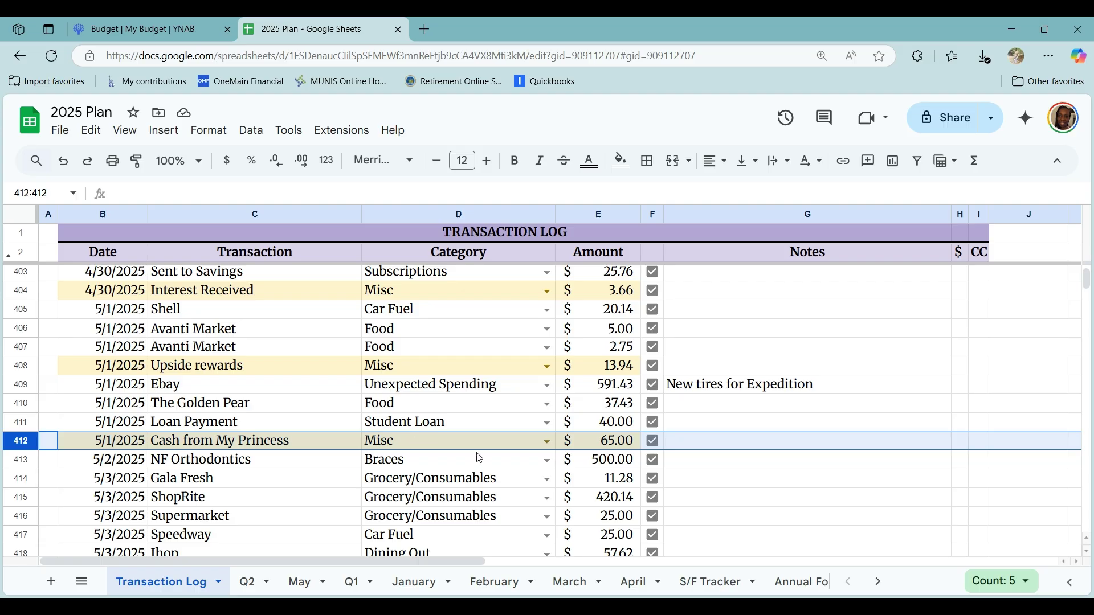
left_click(669, 473)
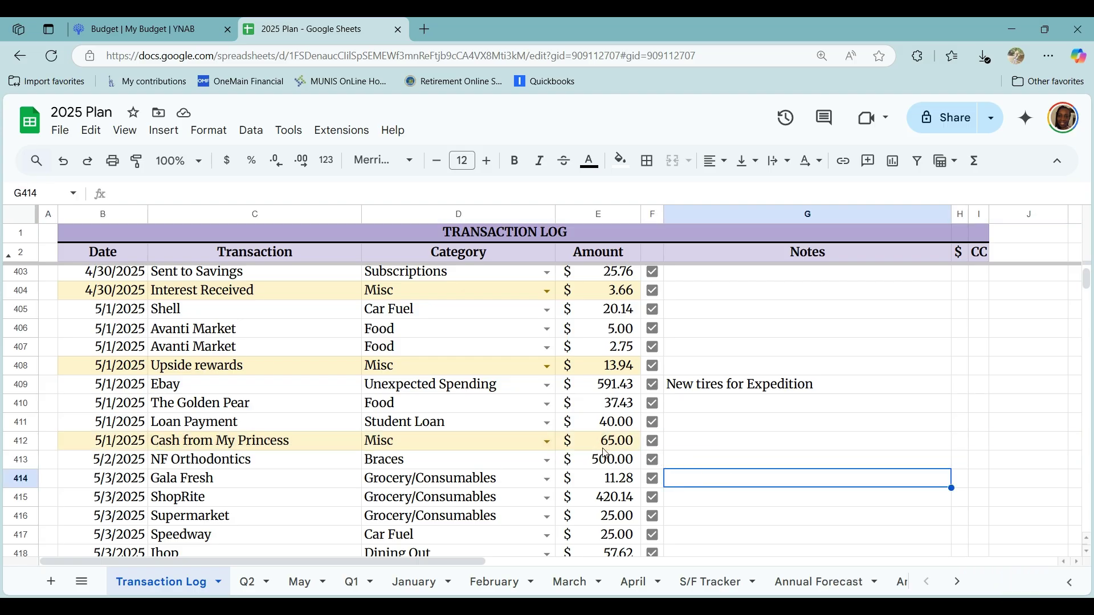
left_click(21, 441)
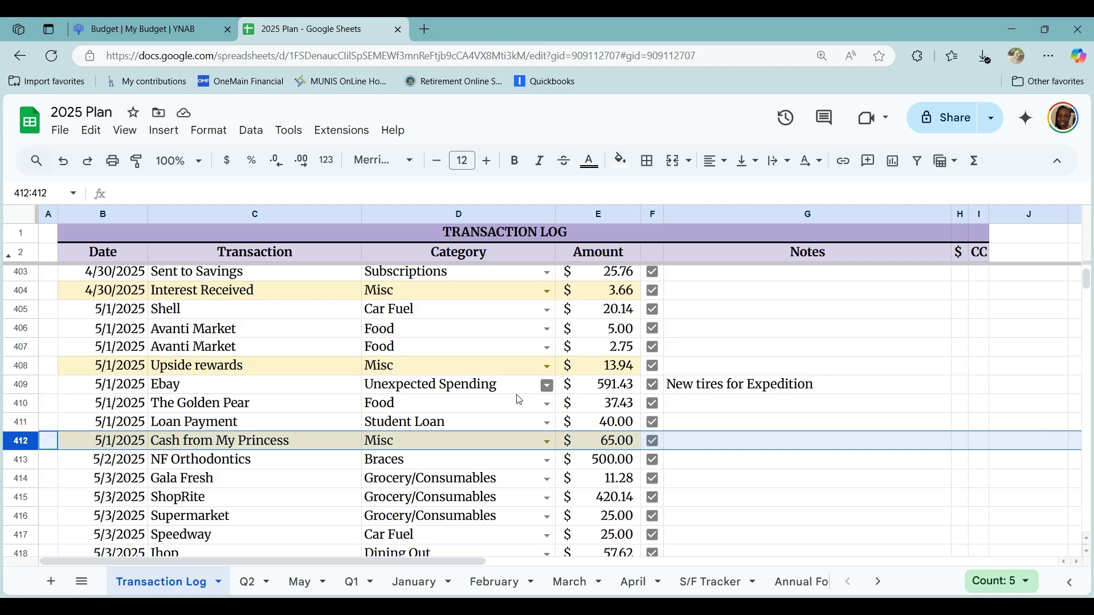
left_click(24, 460)
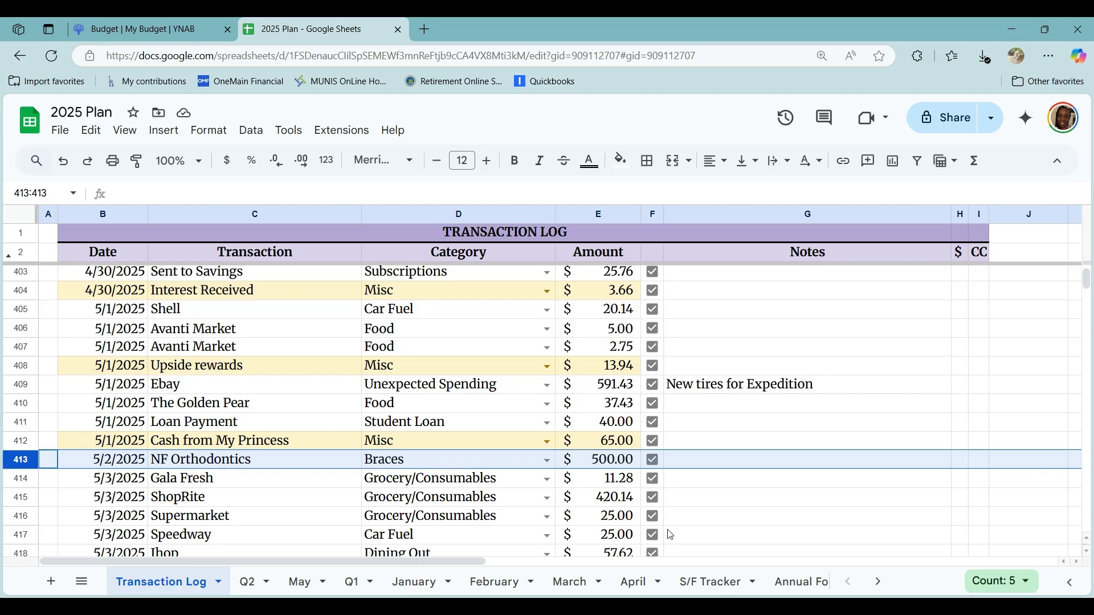
Review the 5/3/2025 grocery and fuel entries in rows 414 to 417, from Gala Fresh through Speedway.
left_click(13, 474)
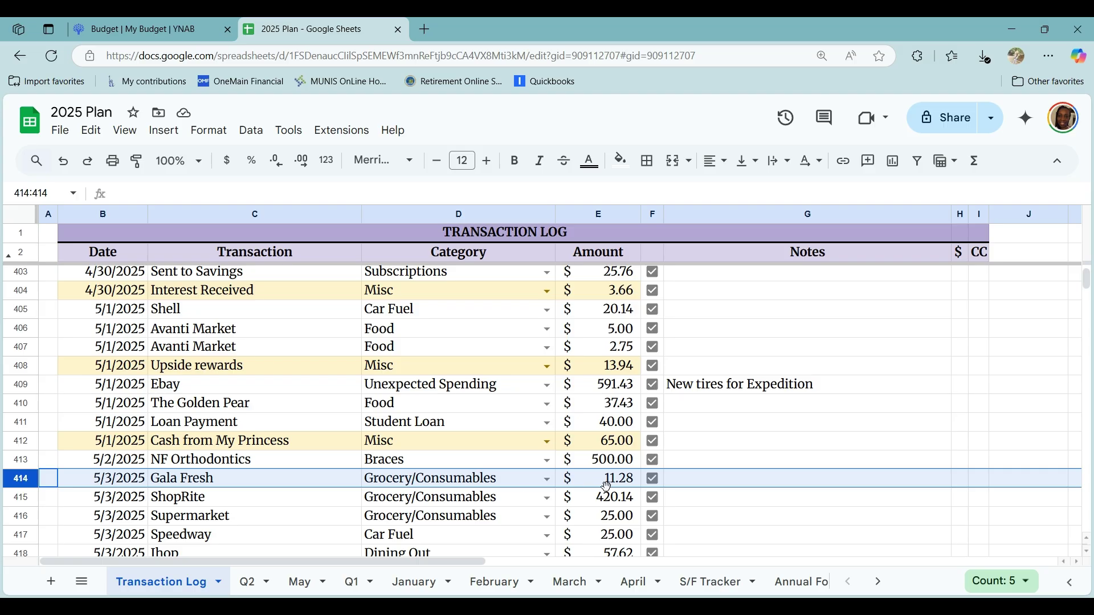
left_click(20, 498)
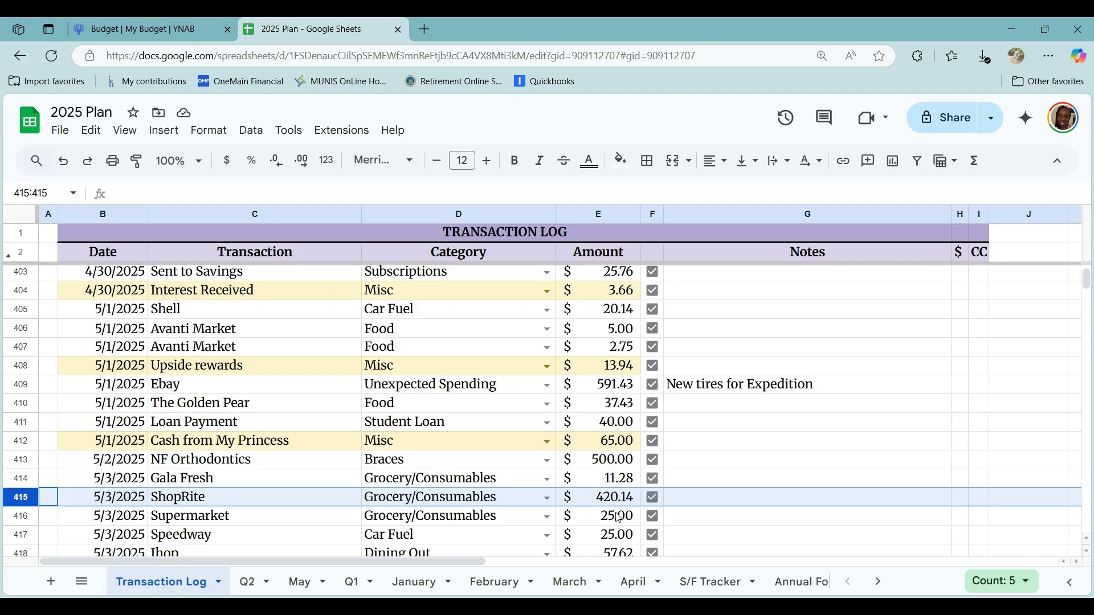
scroll(619, 518, "down", 2)
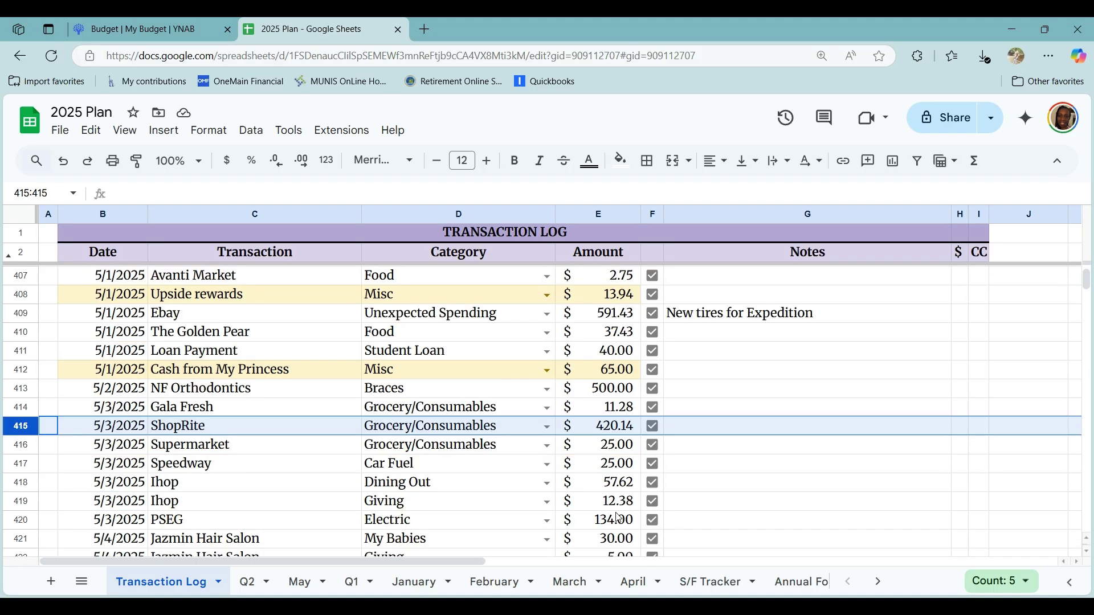
left_click(17, 450)
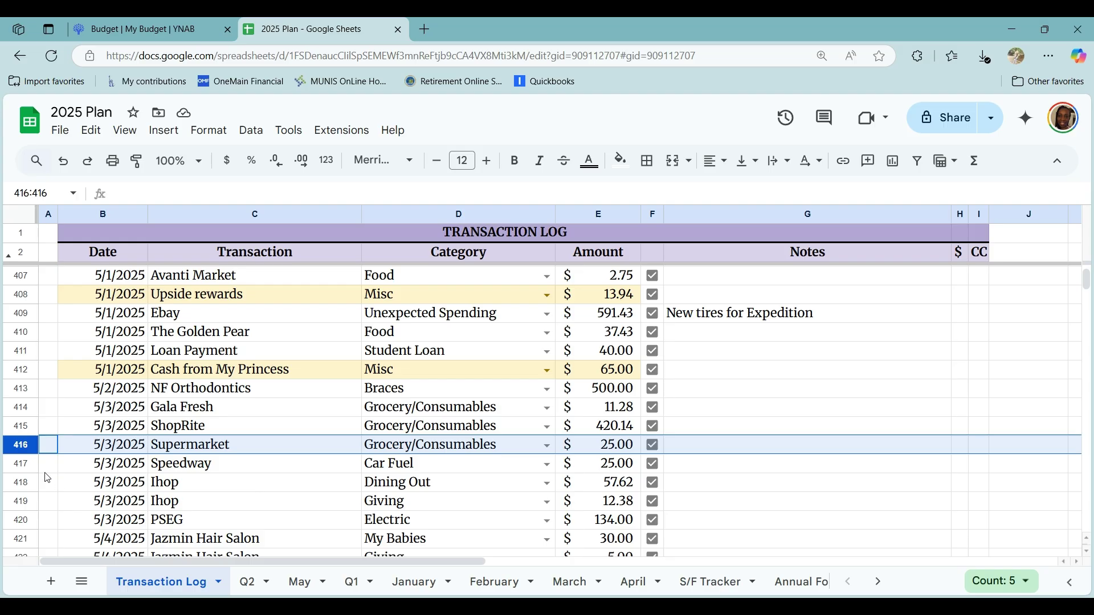
left_click(15, 463)
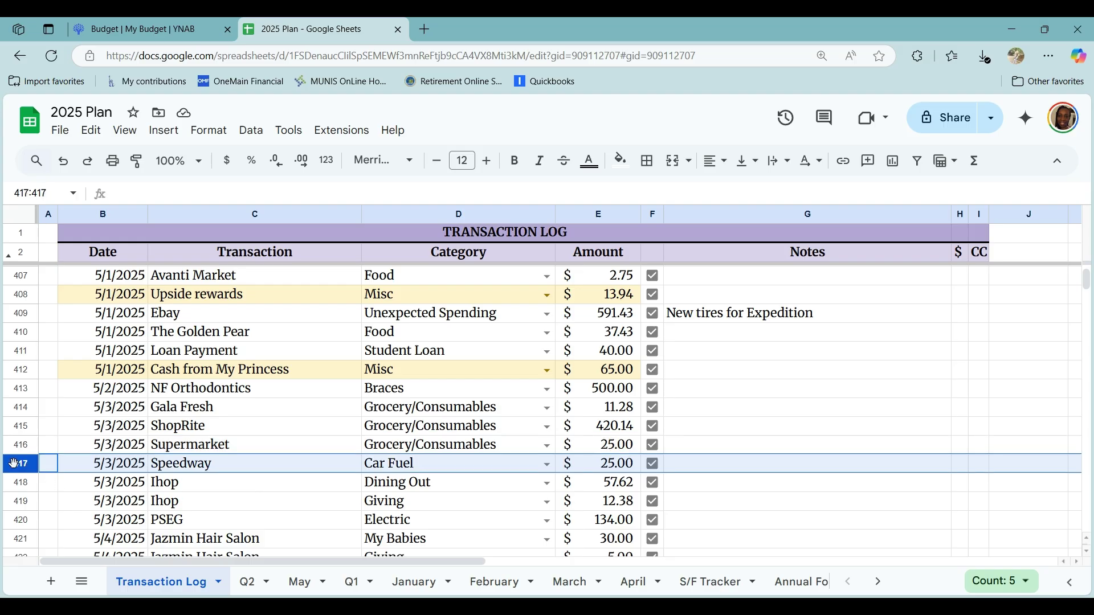
Review Transaction Log rows 418 to 423 one by one, from the Ihop Dining Out entry through Affirm.
left_click(16, 482)
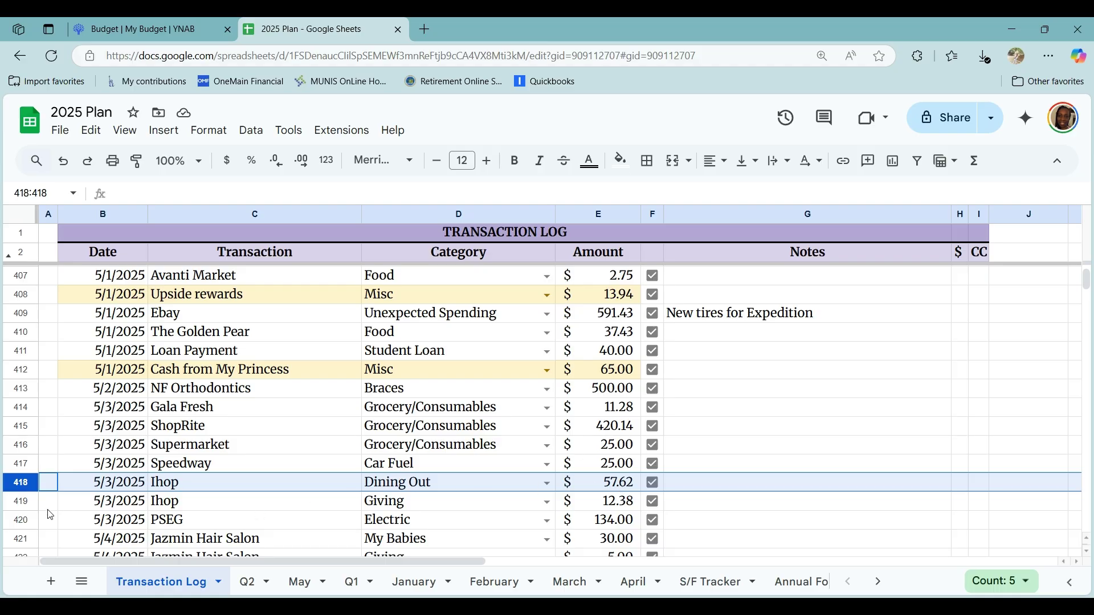
left_click(16, 500)
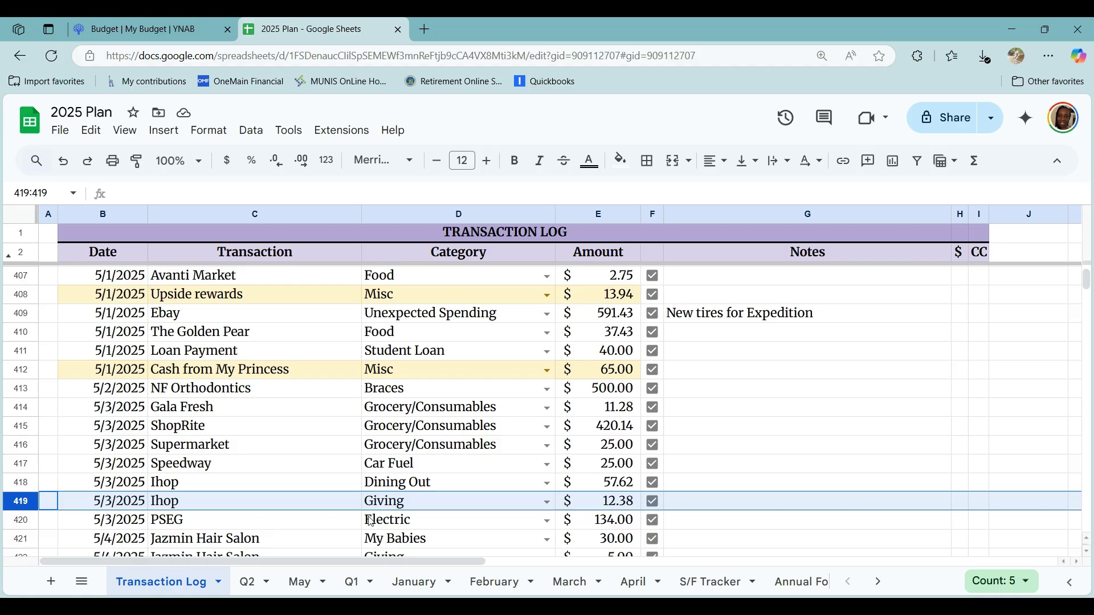
left_click(21, 520)
scroll(572, 543, "down", 2)
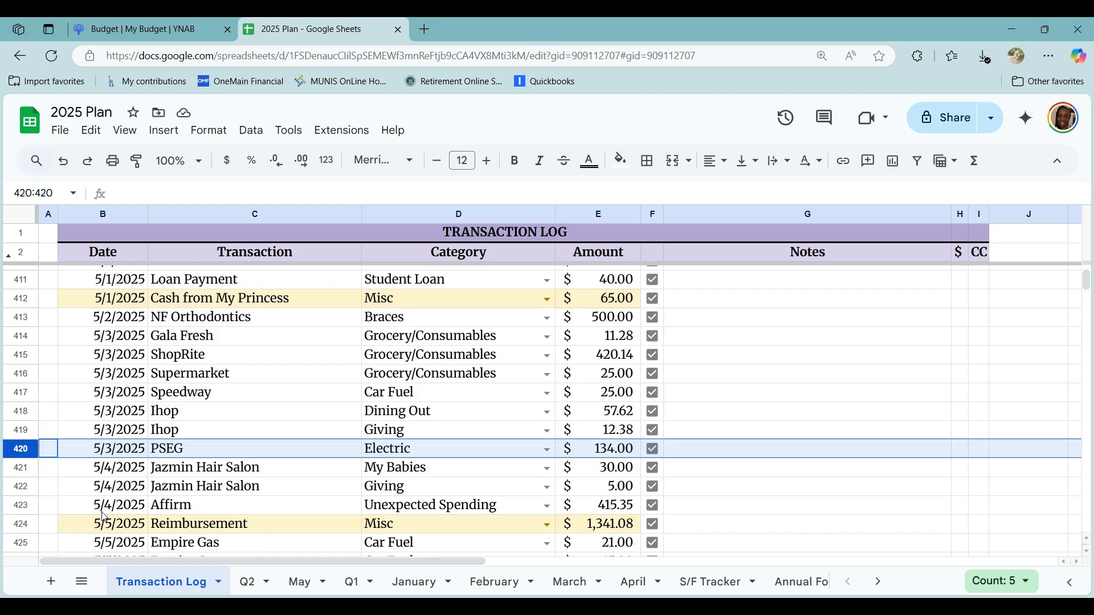
left_click(16, 472)
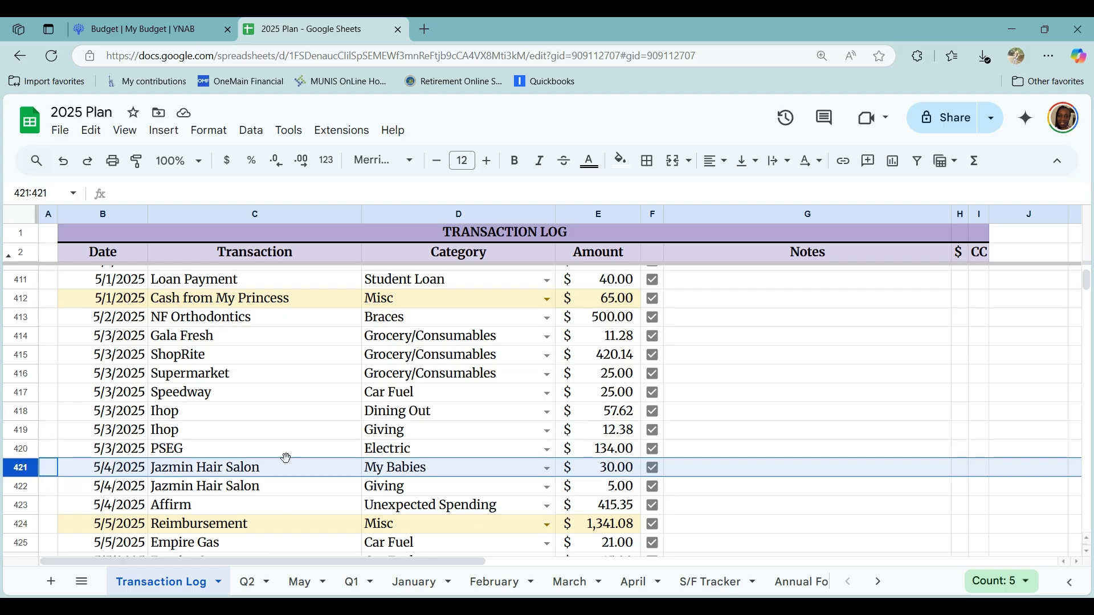
left_click(23, 489)
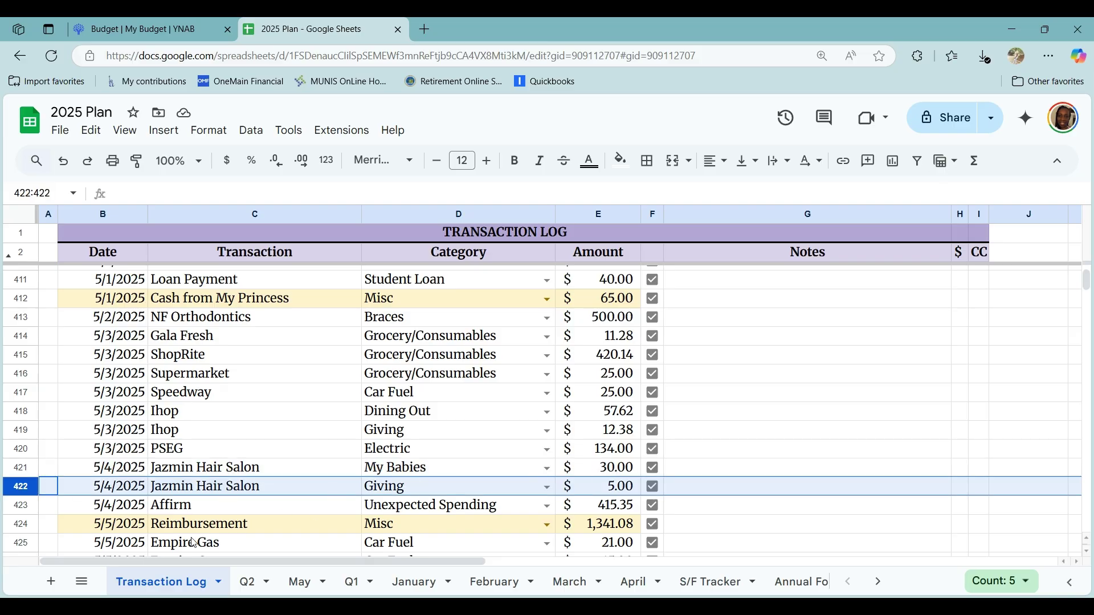
left_click(22, 504)
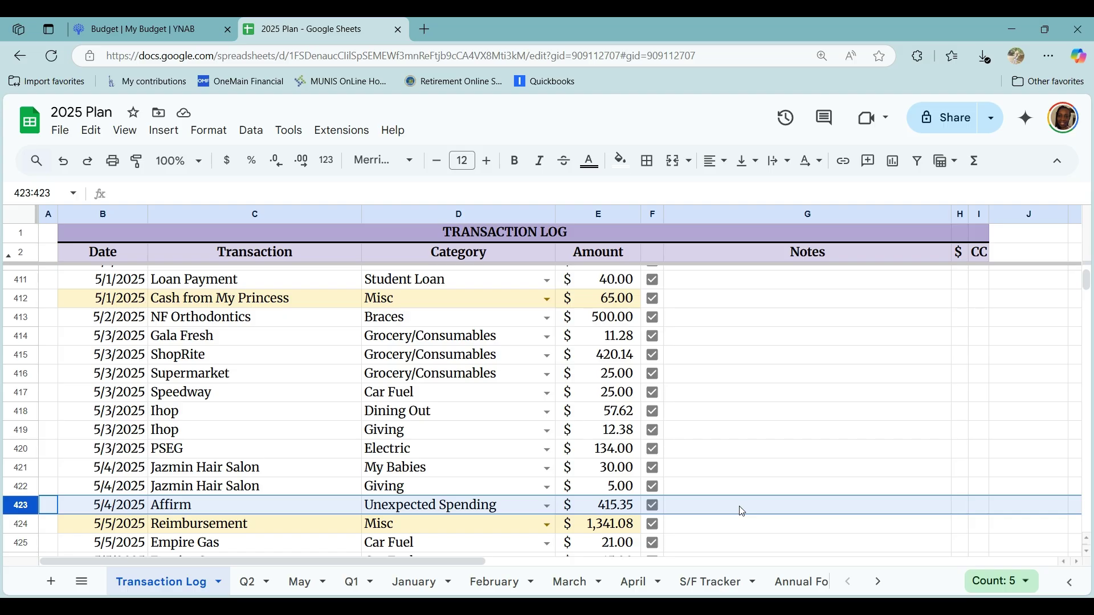
type("1")
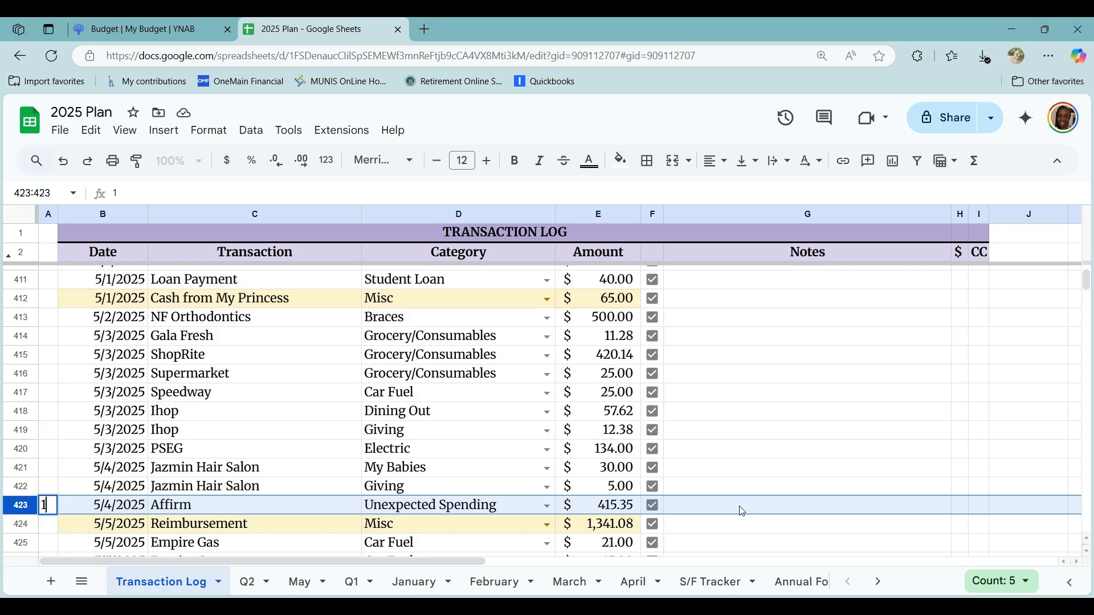
left_click(739, 378)
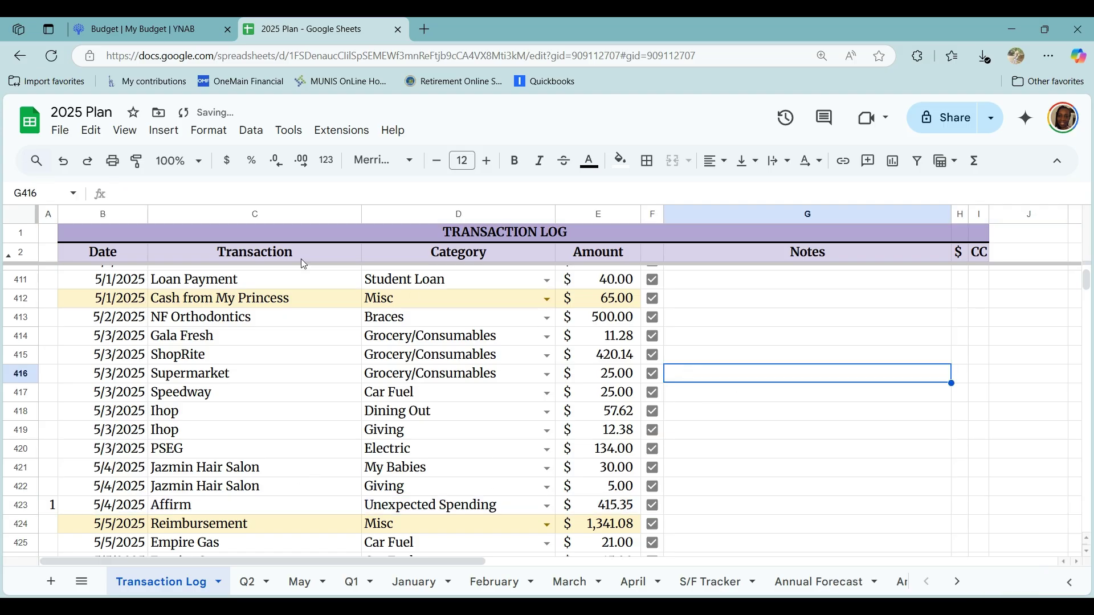
left_click(64, 161)
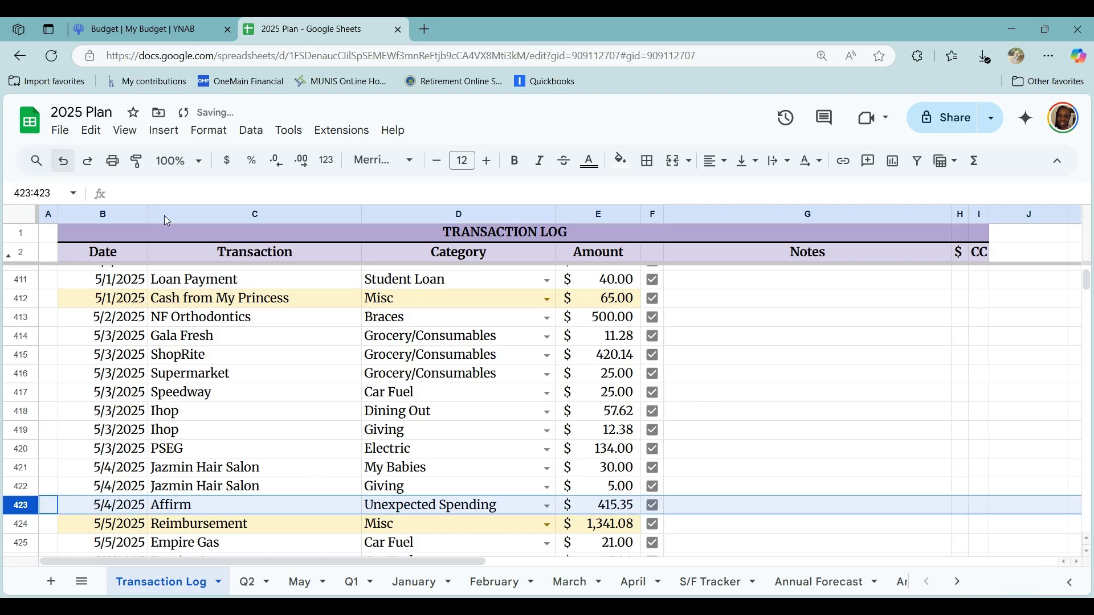
Add the note "1 of 12" to the 5/4/2025 Affirm transaction in row 423.
left_click(689, 512)
type("1")
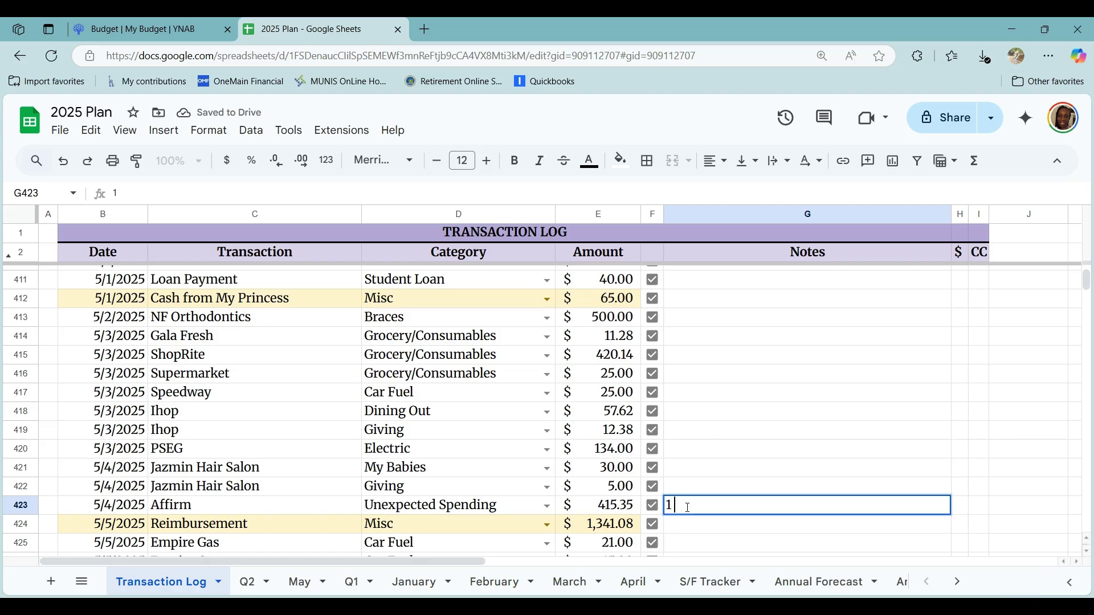
type(" of 12")
left_click(843, 437)
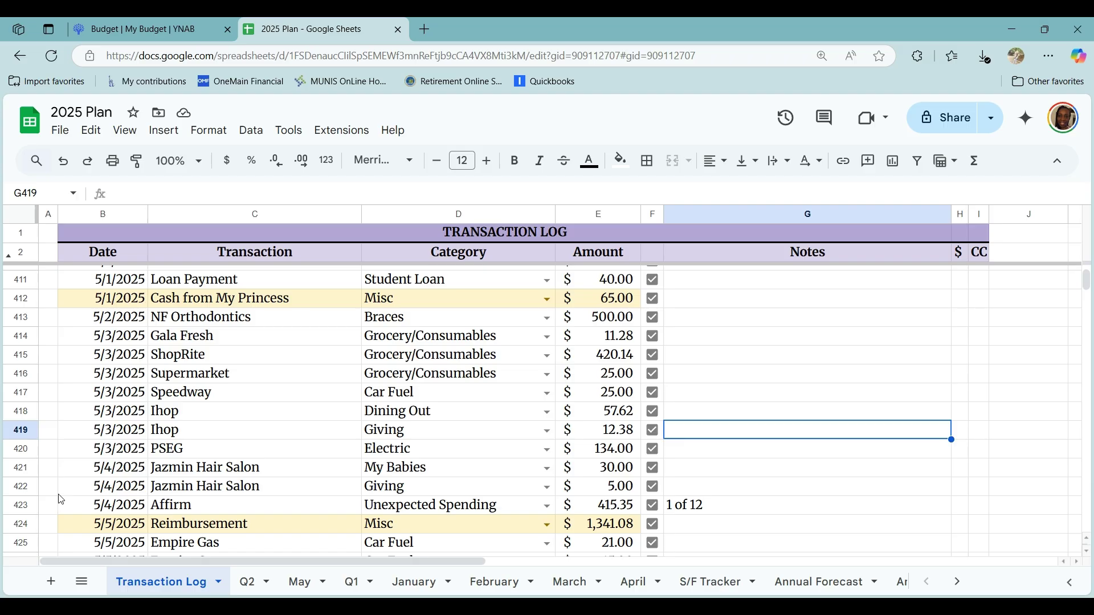
Review Transaction Log rows 423 to 428 one by one, from the Affirm payment through Kofi.
left_click(19, 506)
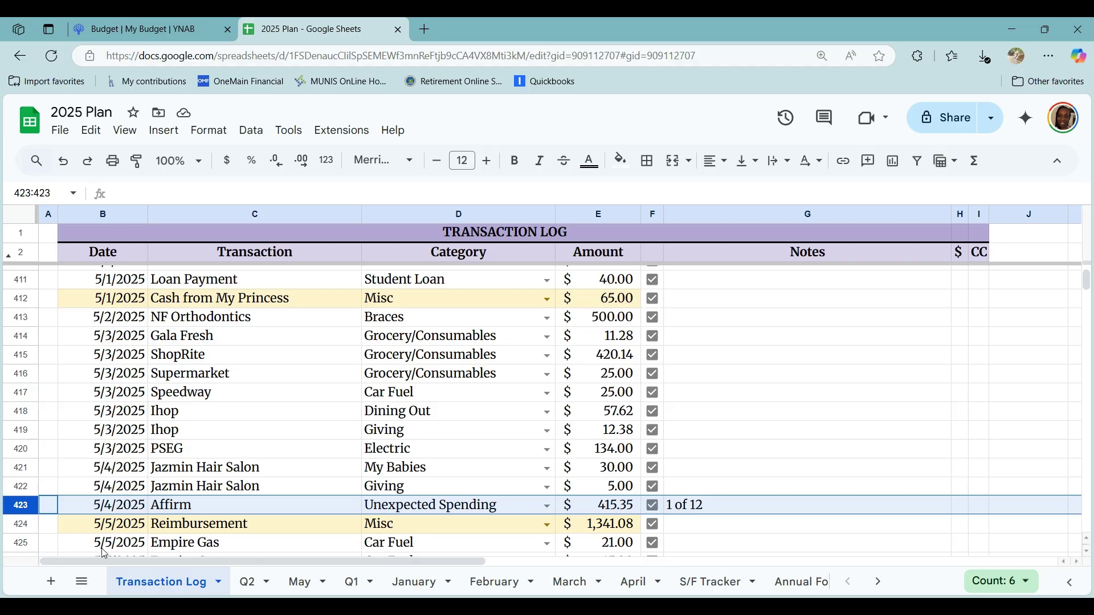
left_click(22, 525)
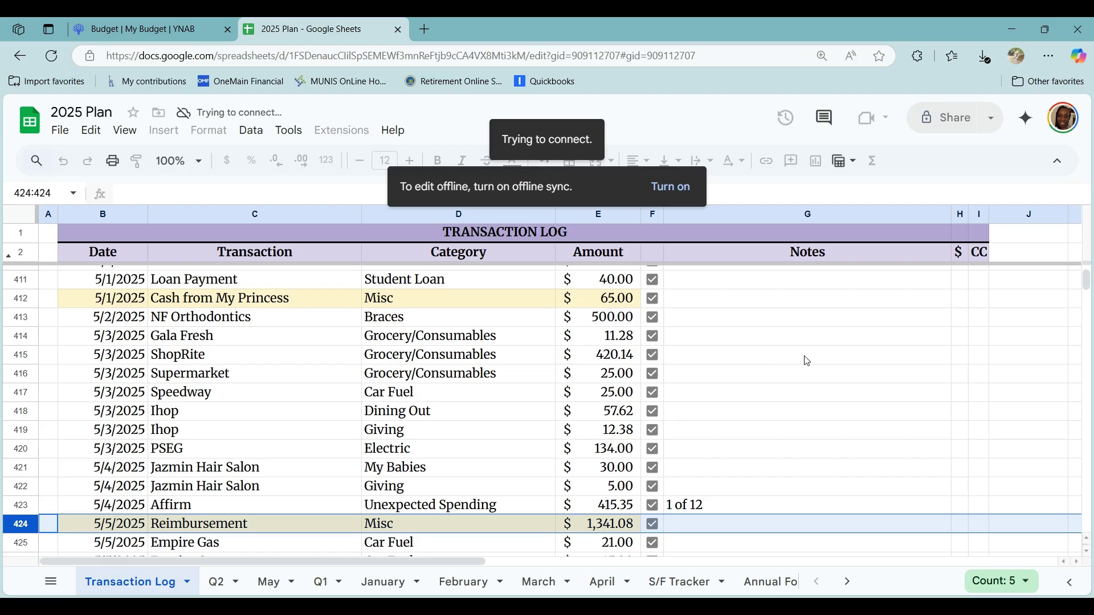
scroll(808, 361, "down", 1)
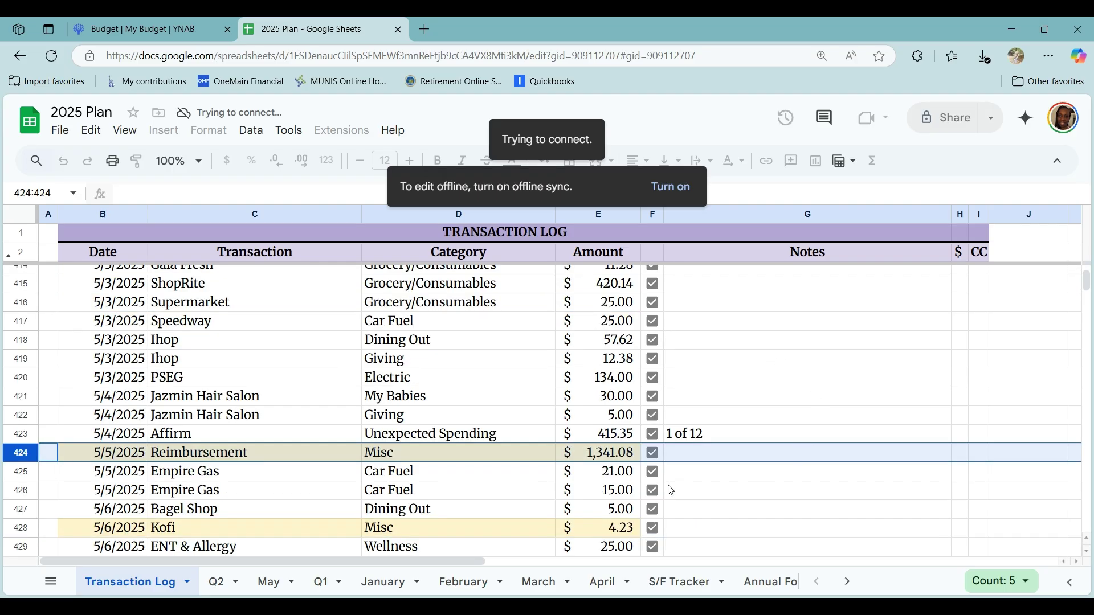
left_click(22, 474)
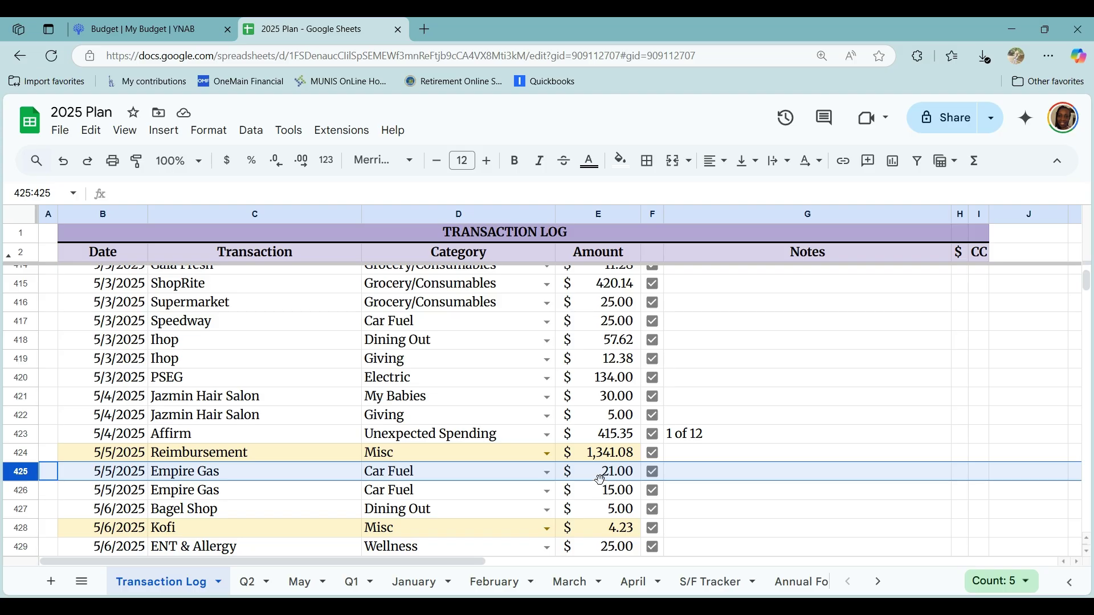
left_click(19, 490)
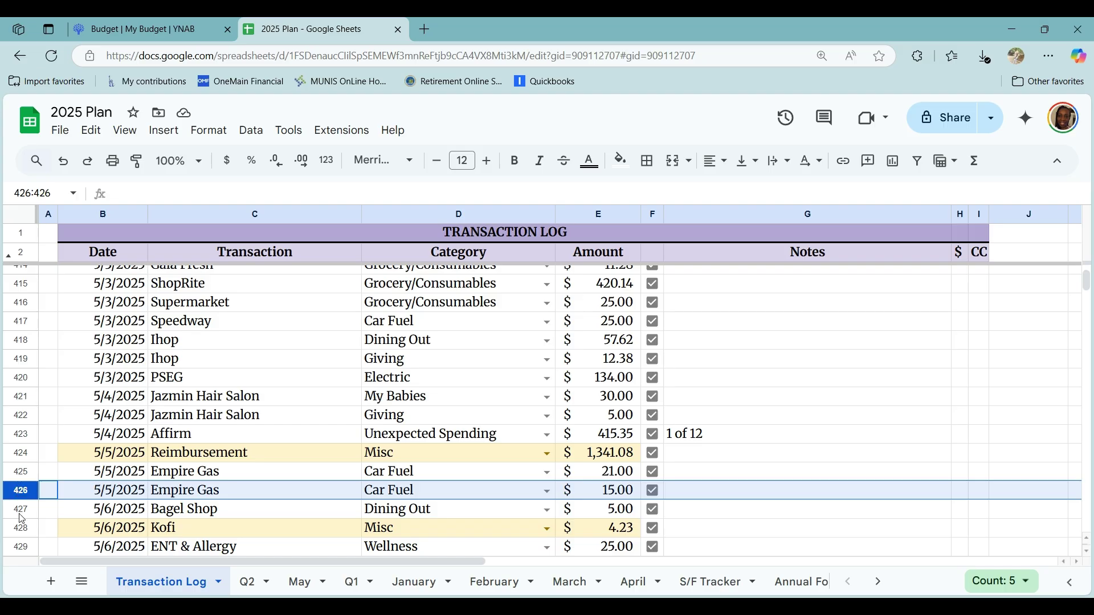
left_click(21, 513)
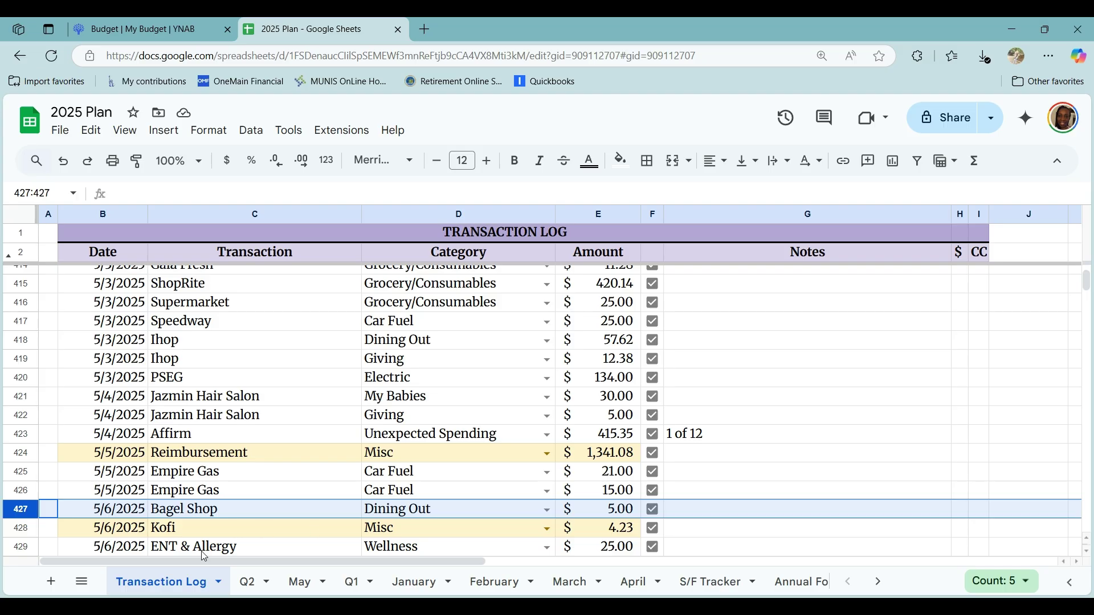
left_click(21, 530)
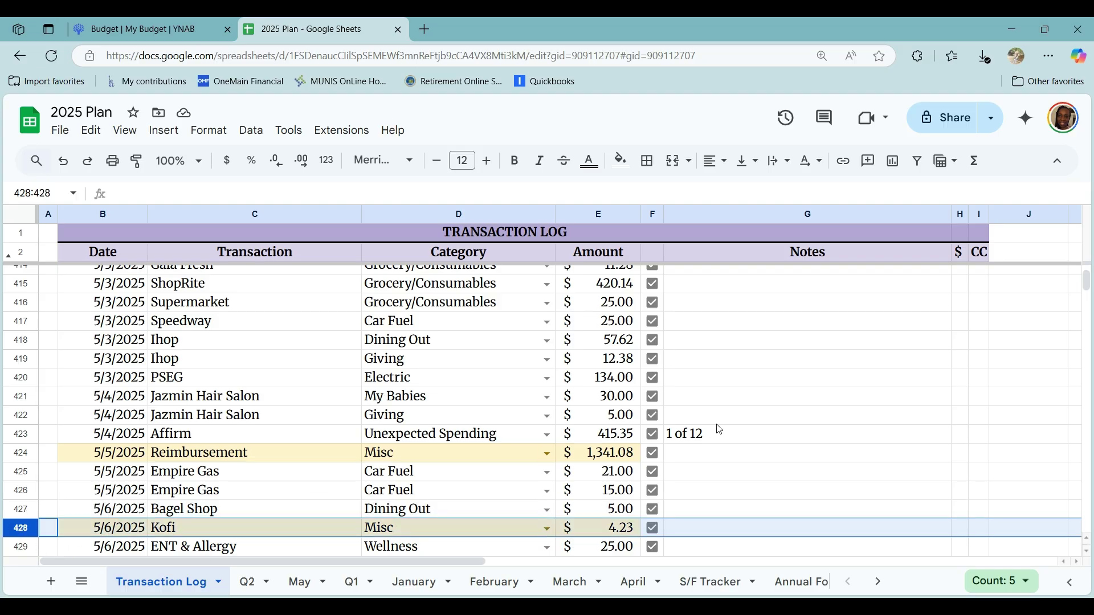
scroll(775, 438, "down", 1)
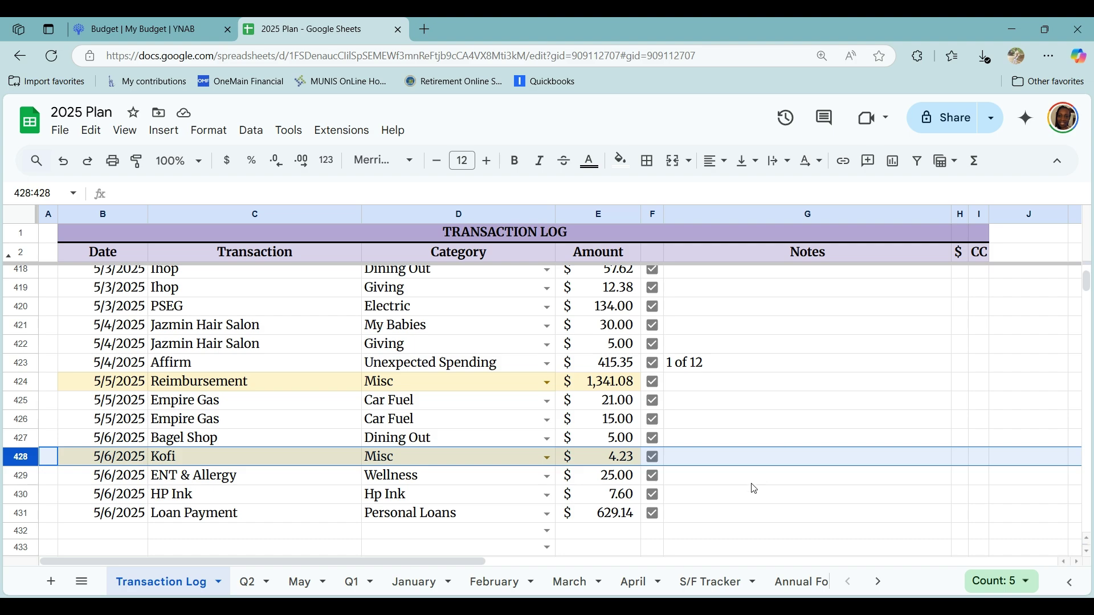
Look over the May sheet's income, expense, savings and debt tables, and return to the Transaction Log.
left_click(300, 581)
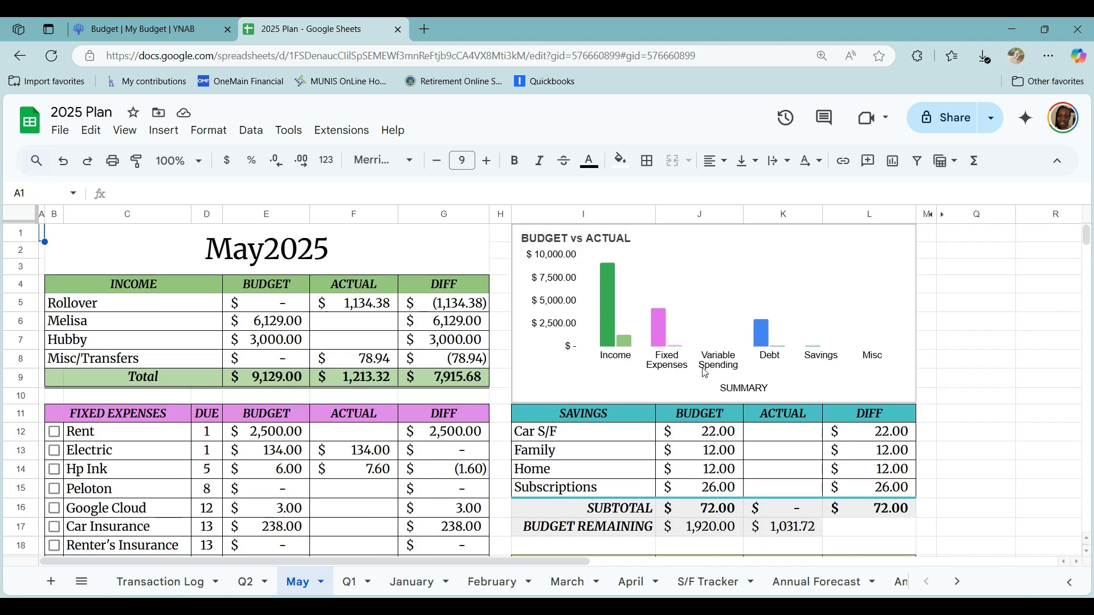
scroll(223, 425, "down", 3)
scroll(222, 425, "down", 4)
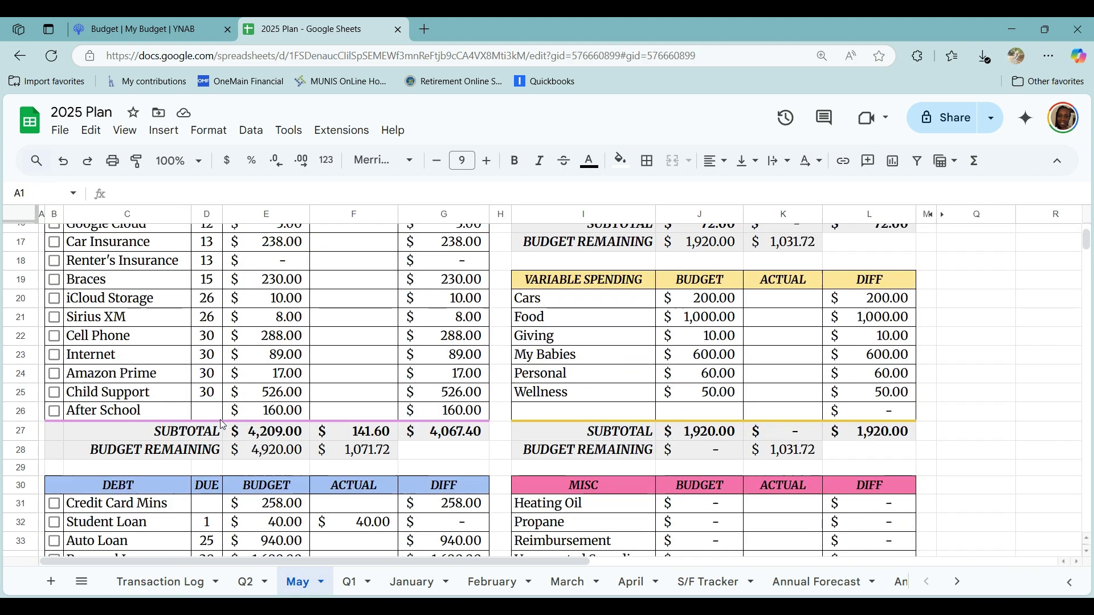
scroll(306, 456, "up", 7)
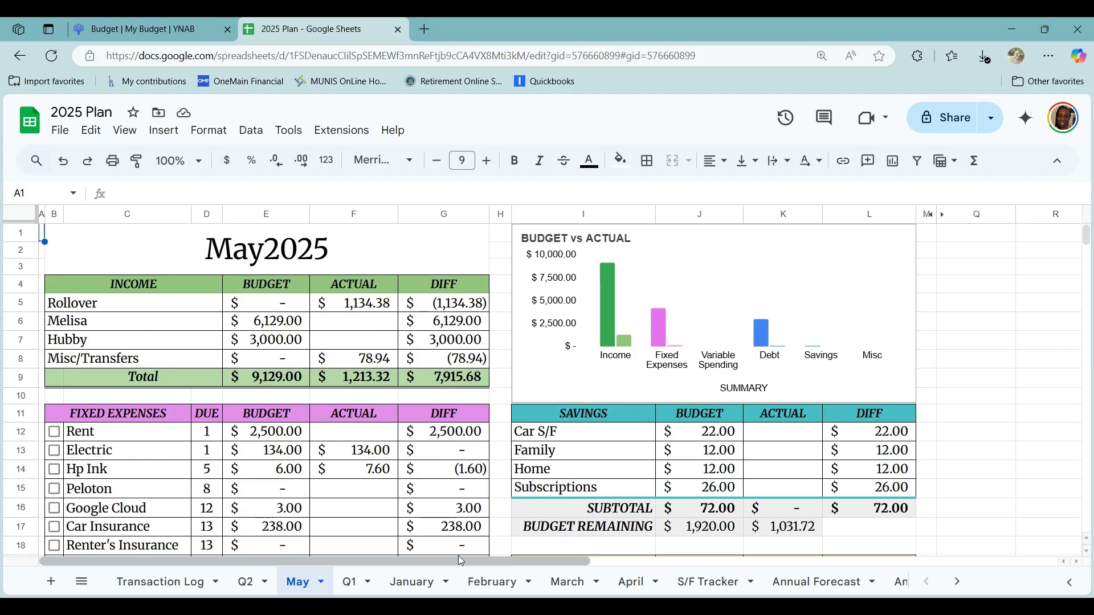
left_click(131, 588)
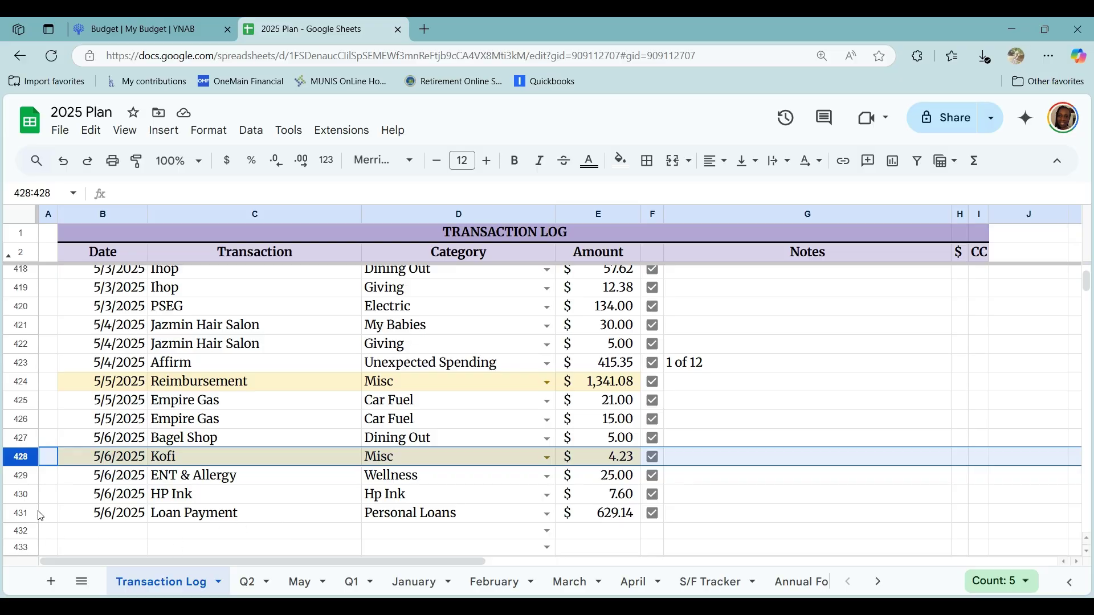
Review Transaction Log rows 429 to 431 one by one, from ENT & Allergy through Loan Payment.
left_click(20, 477)
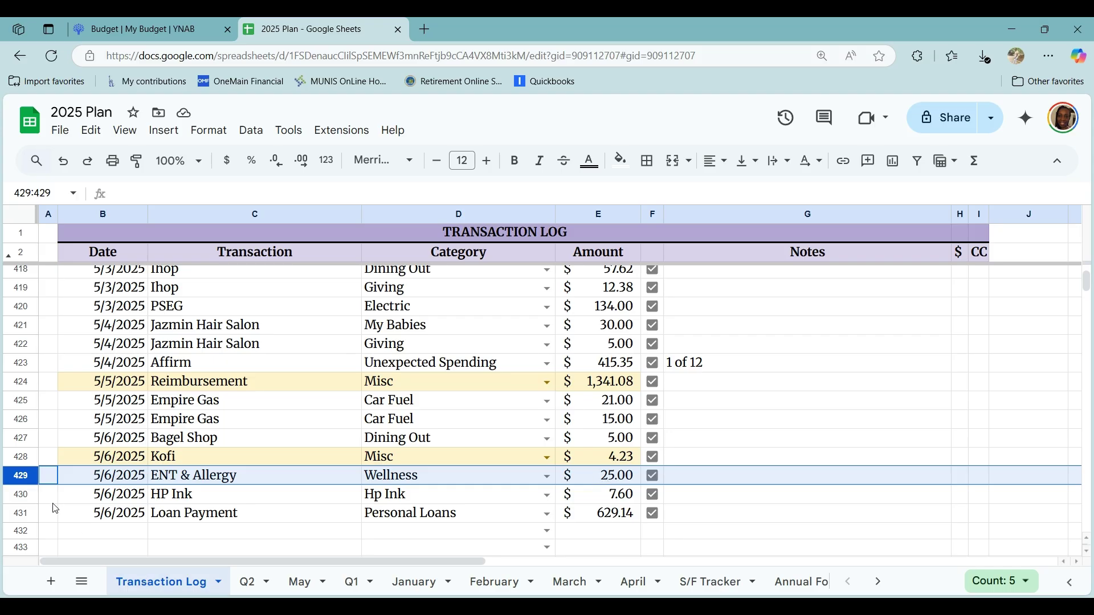
left_click(18, 492)
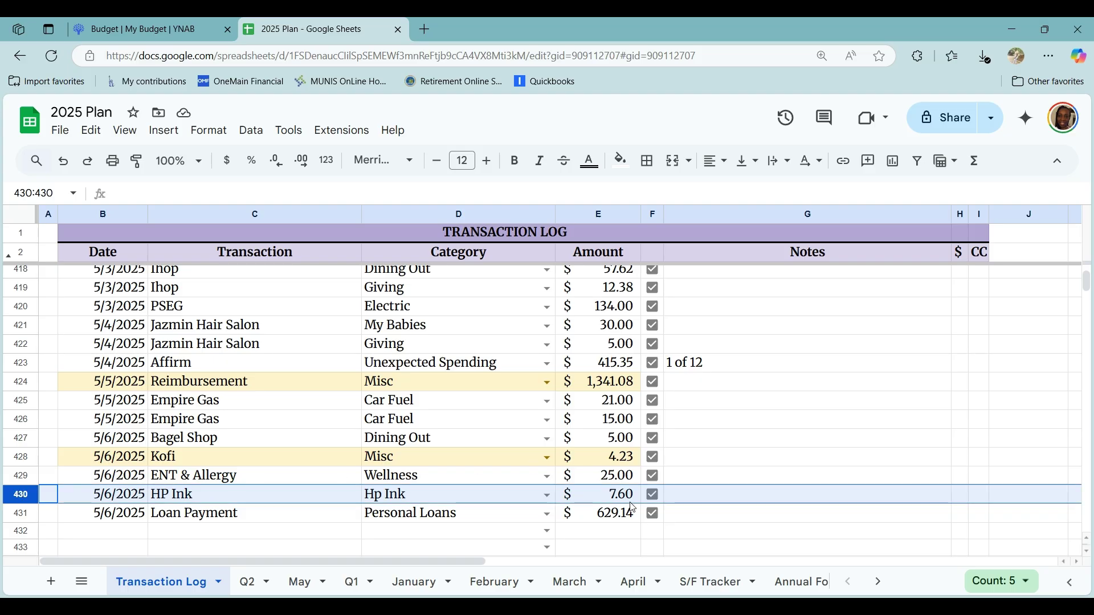
left_click(17, 512)
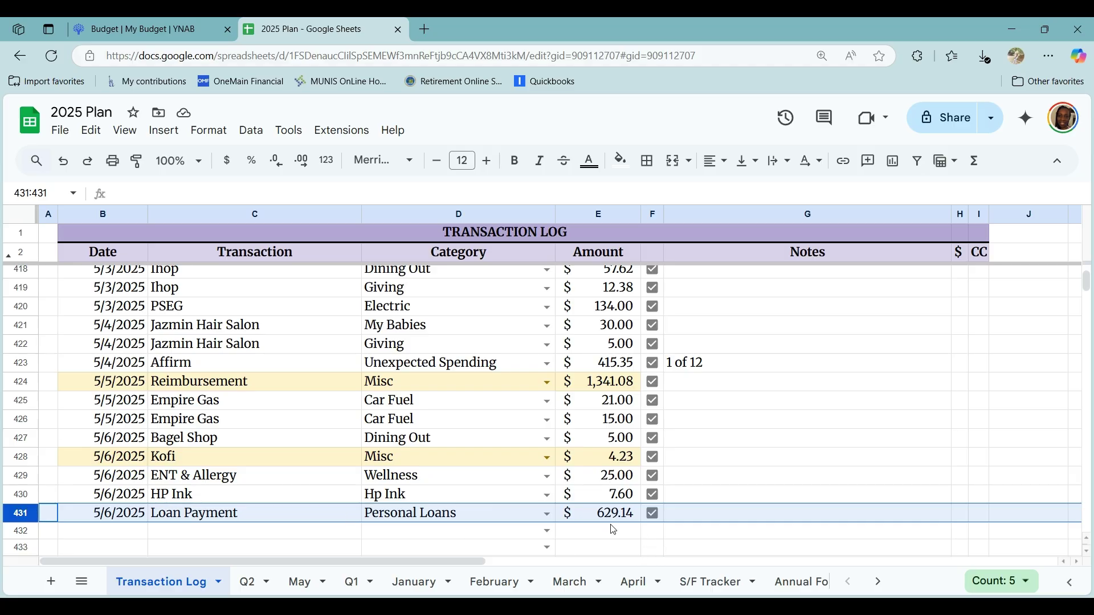
Switch to the May 2025 budget in YNAB and assign $2,500 to the Rent category.
scroll(614, 530, "up", 10)
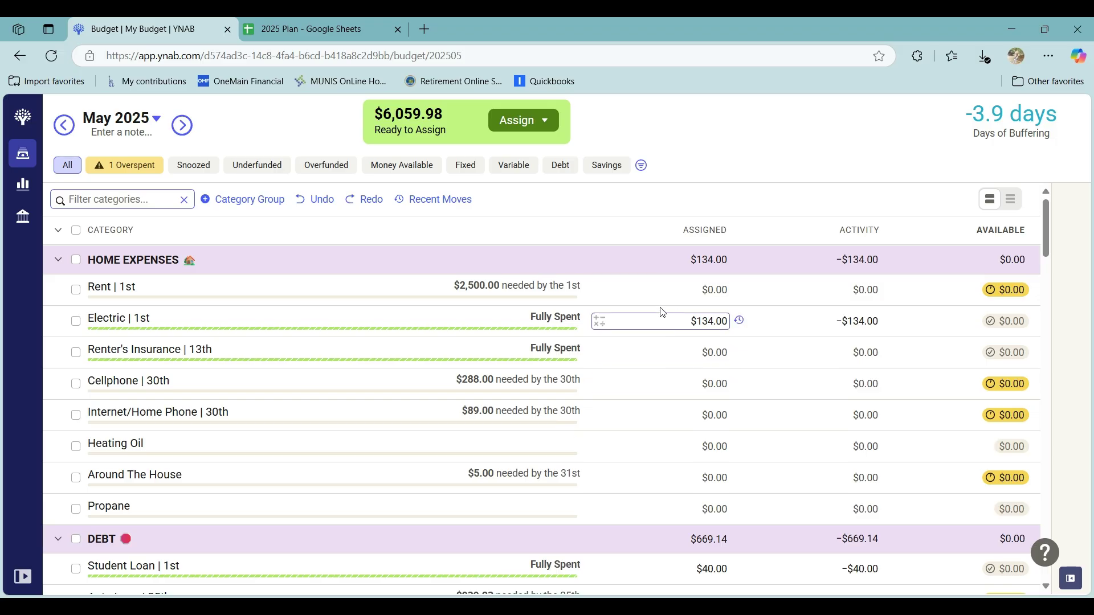
left_click(673, 290)
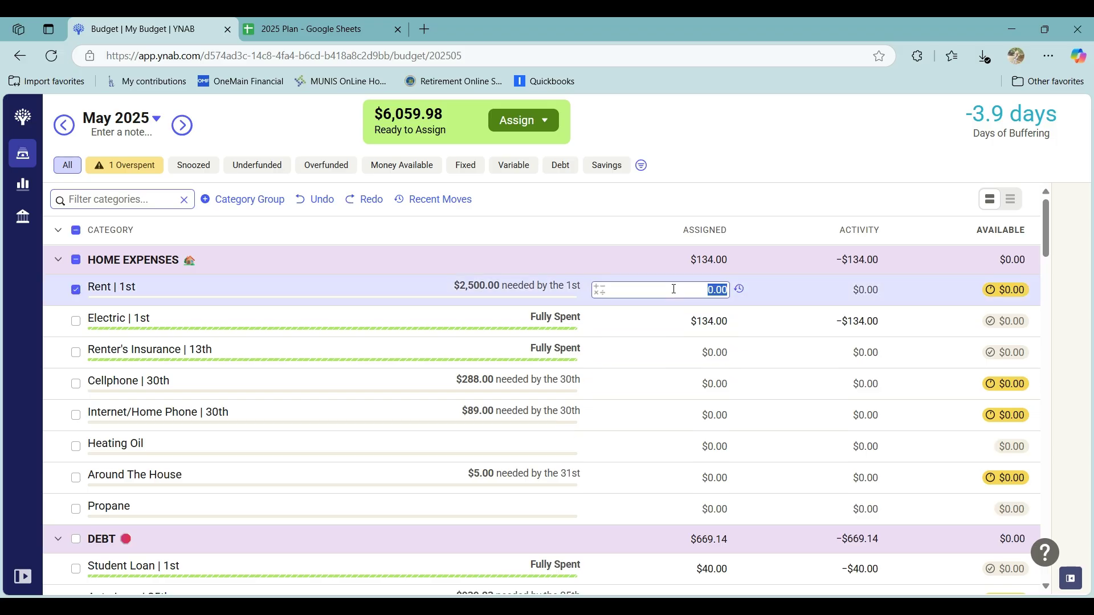
type("2500")
key("Return")
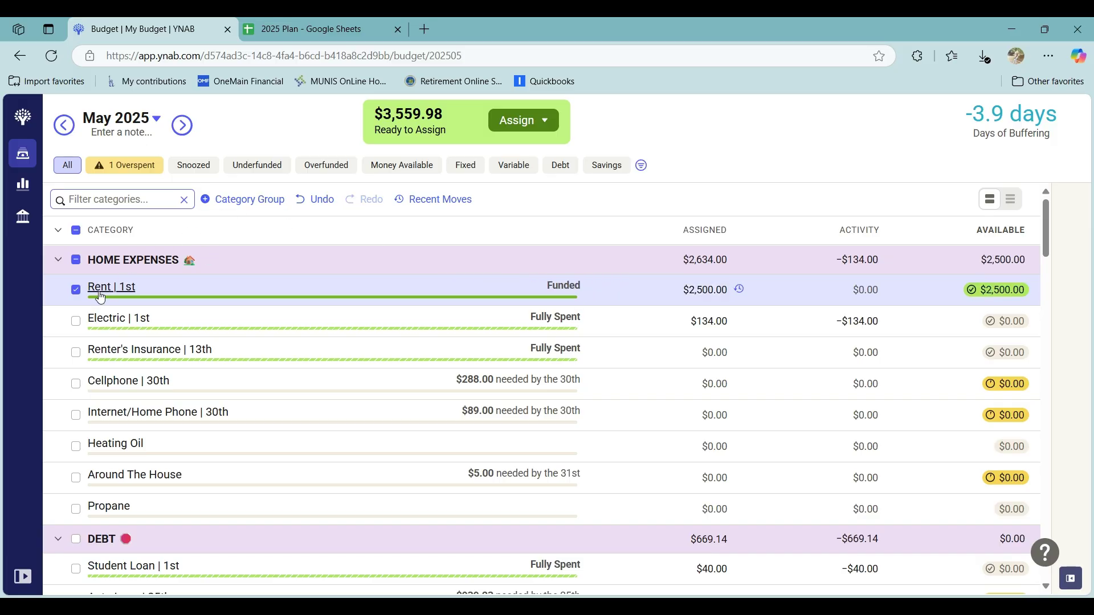
left_click(196, 294)
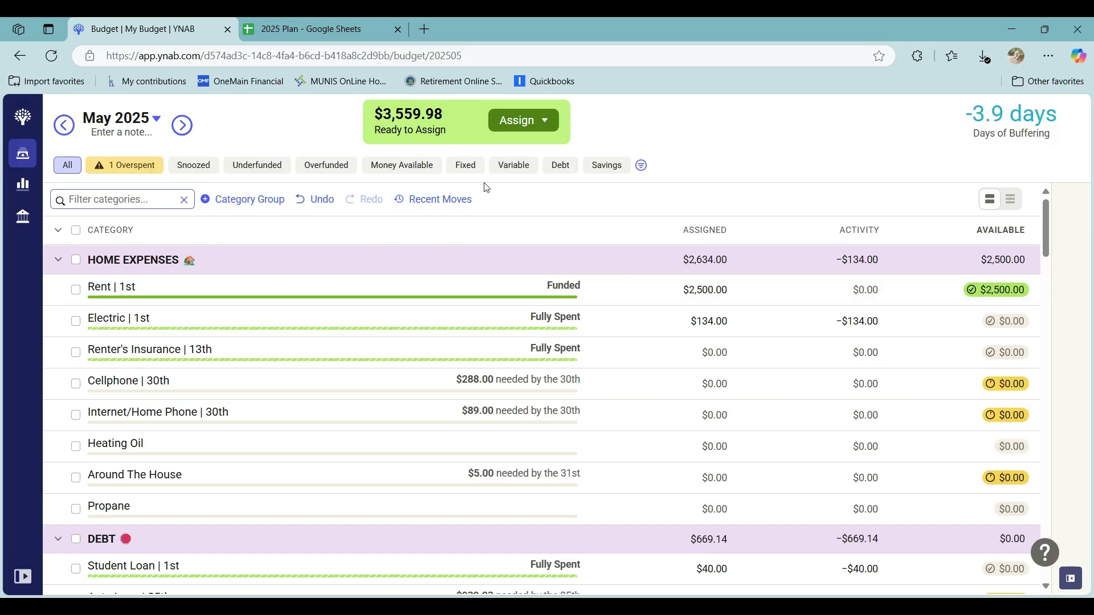
Filter the budget to the Fixed categories and add $100 to the amount assigned to After School.
left_click(464, 165)
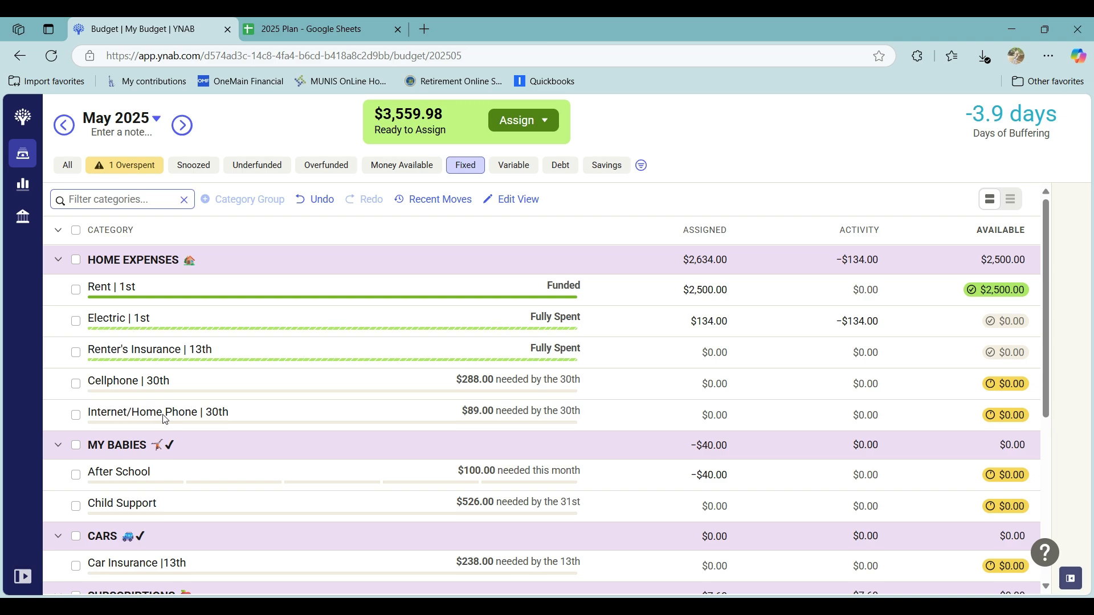
scroll(196, 413, "down", 1)
scroll(196, 412, "down", 2)
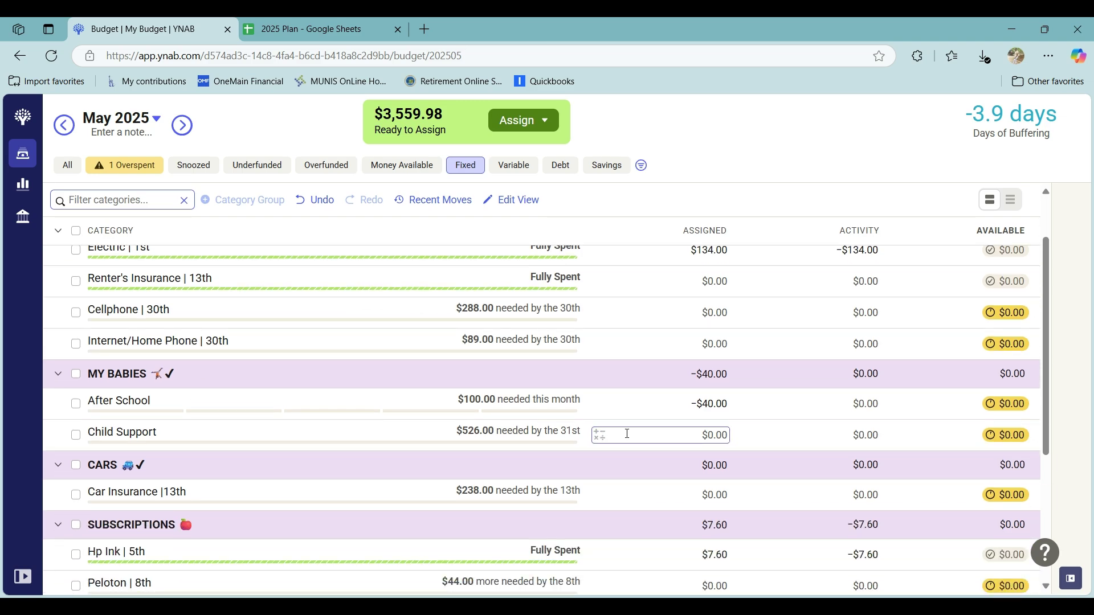
left_click(685, 404)
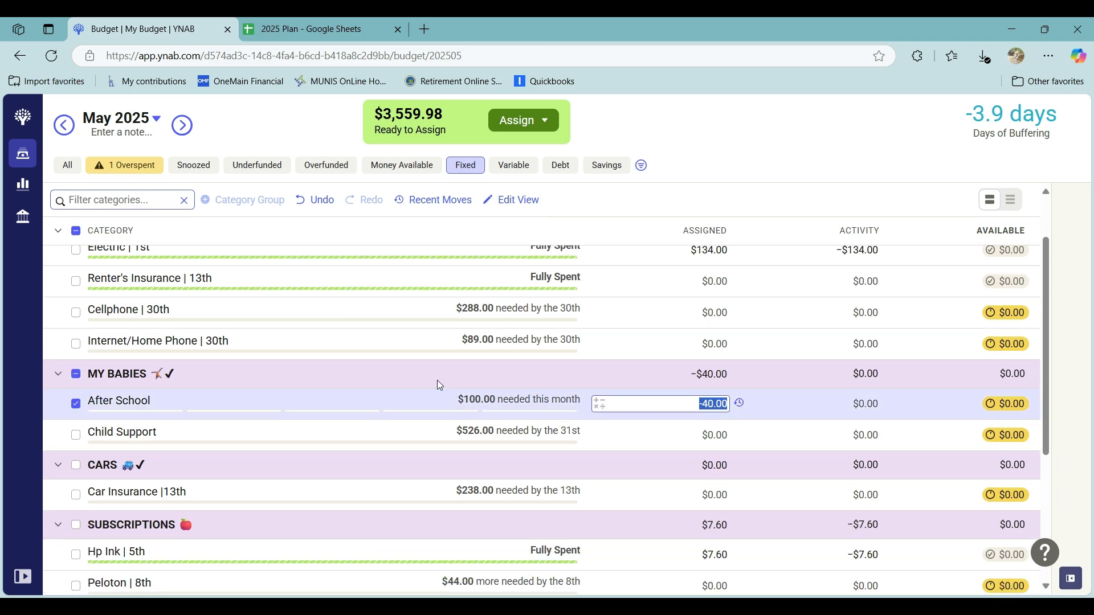
left_click(600, 403)
left_click(587, 445)
type("100")
key("Return")
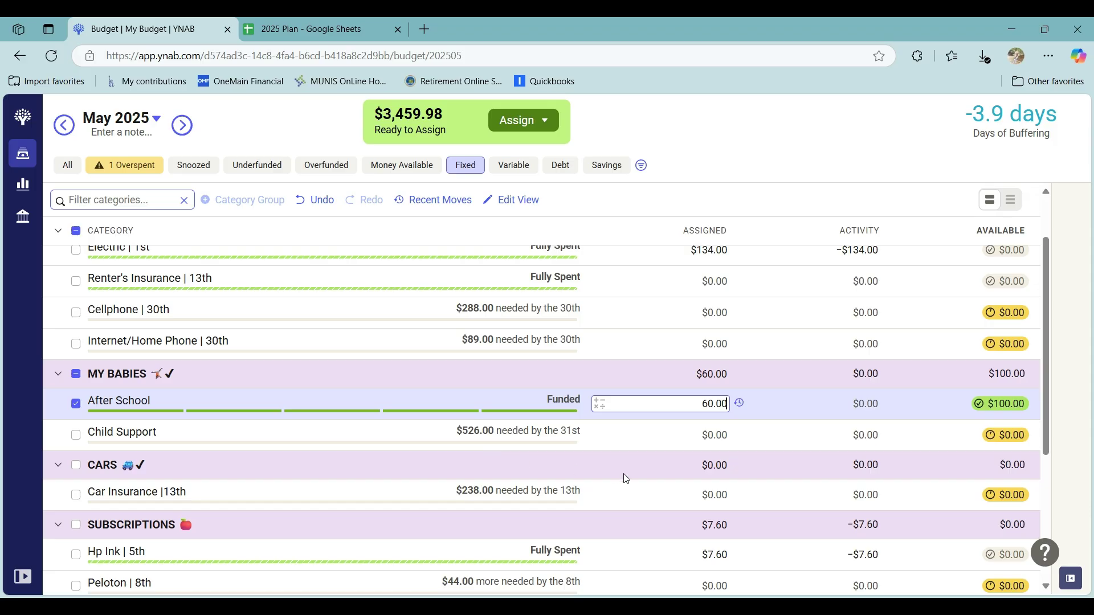
Assign $263 to the Child Support category under My Babies, and leave the category deselected.
left_click(666, 439)
type("263")
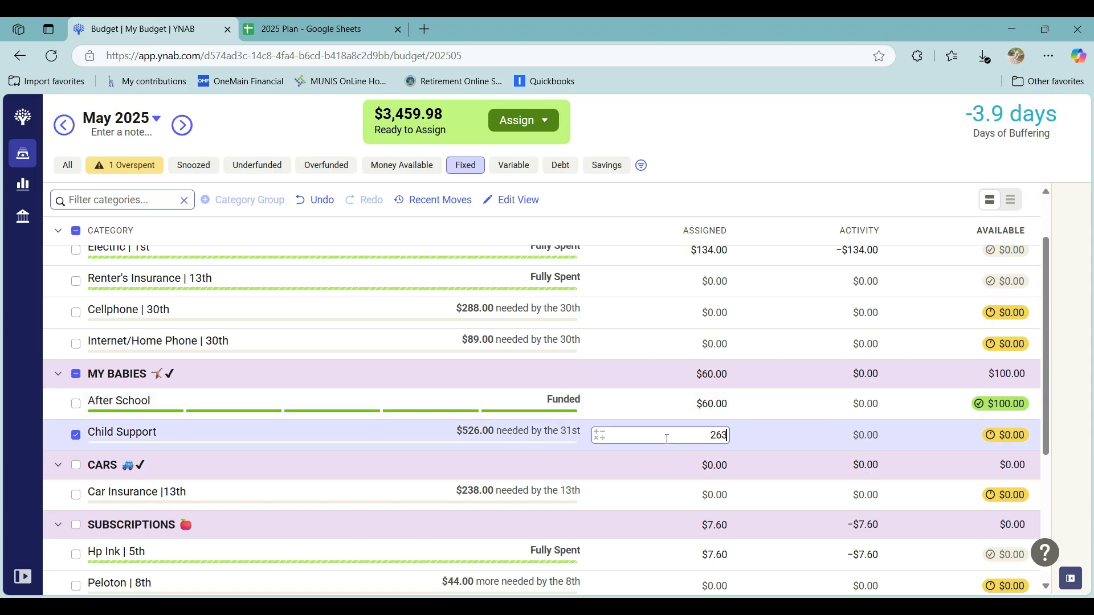
key("Return")
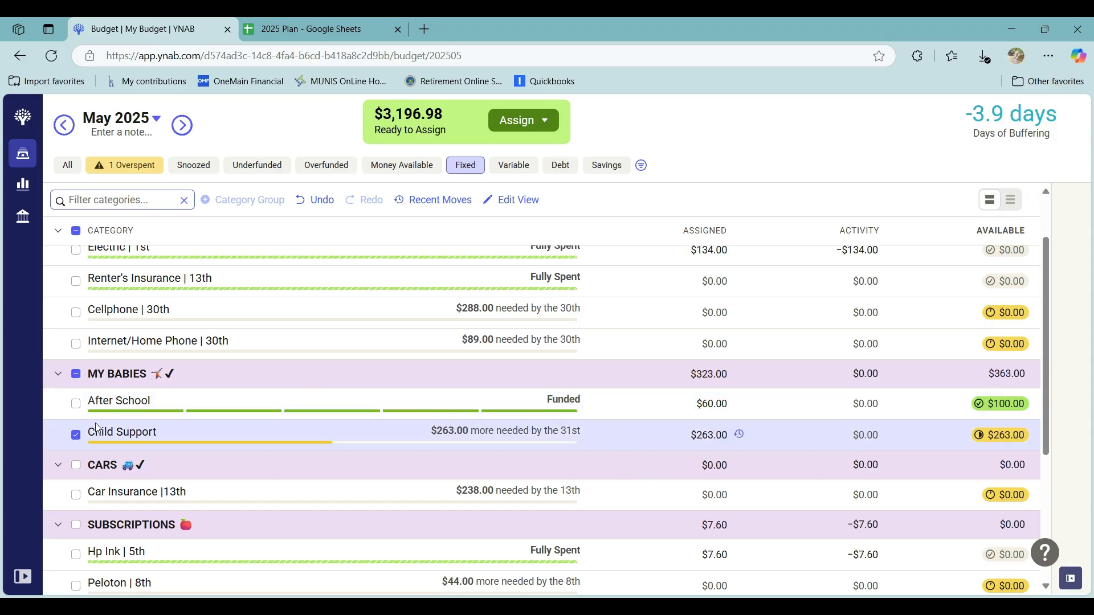
left_click(78, 439)
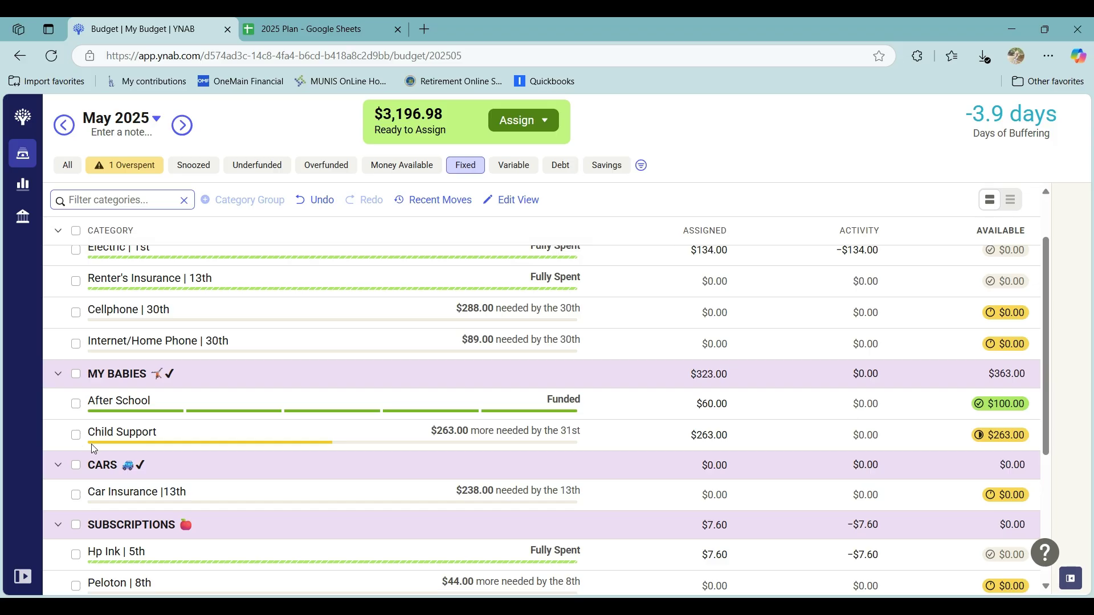
Assign $238 to the Car Insurance category under Cars, and leave the category deselected.
left_click(702, 491)
type("23")
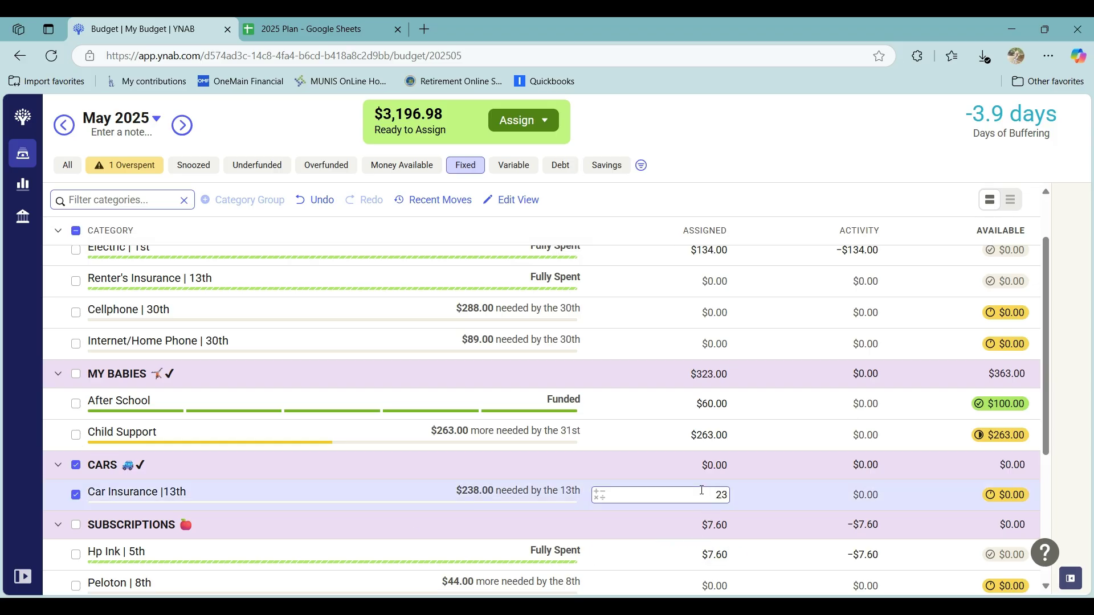
type("8")
key("Return")
key("Escape")
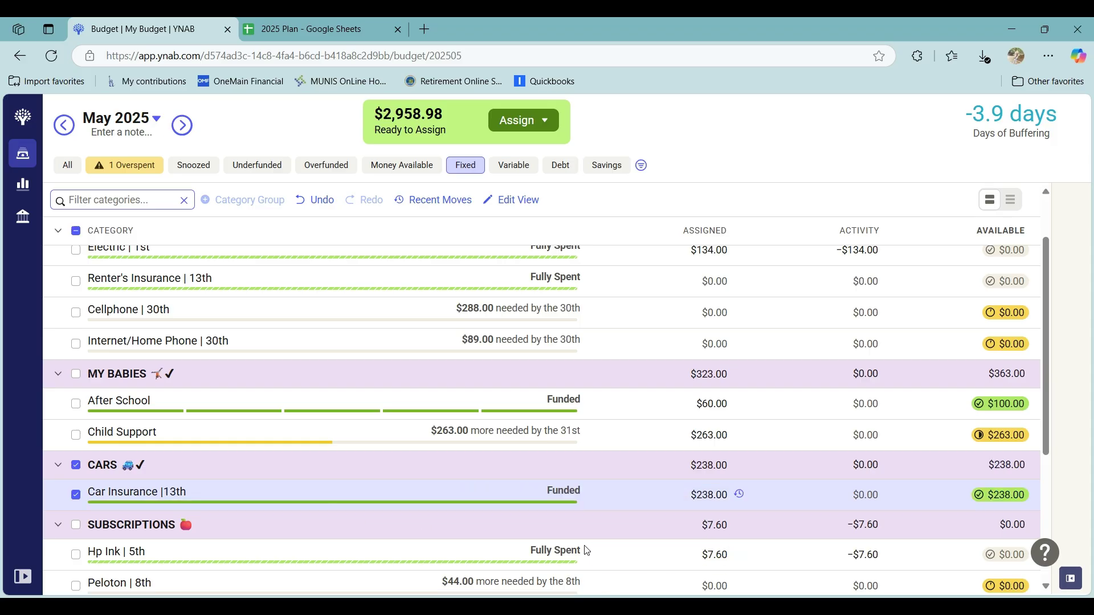
left_click(76, 495)
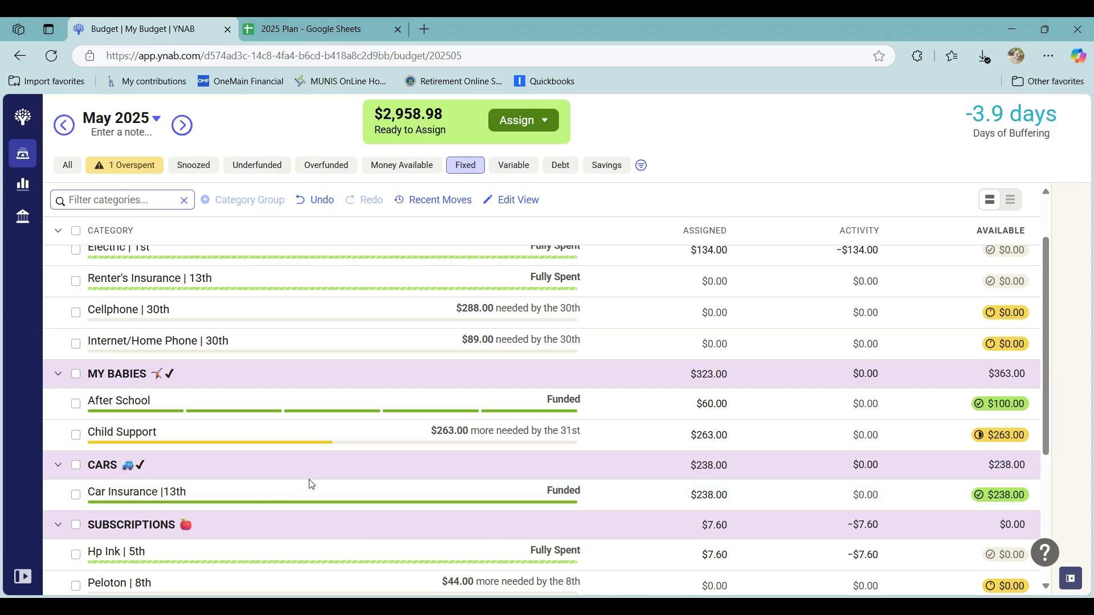
Snooze the Peloton subscription's target for this month.
scroll(363, 462, "down", 4)
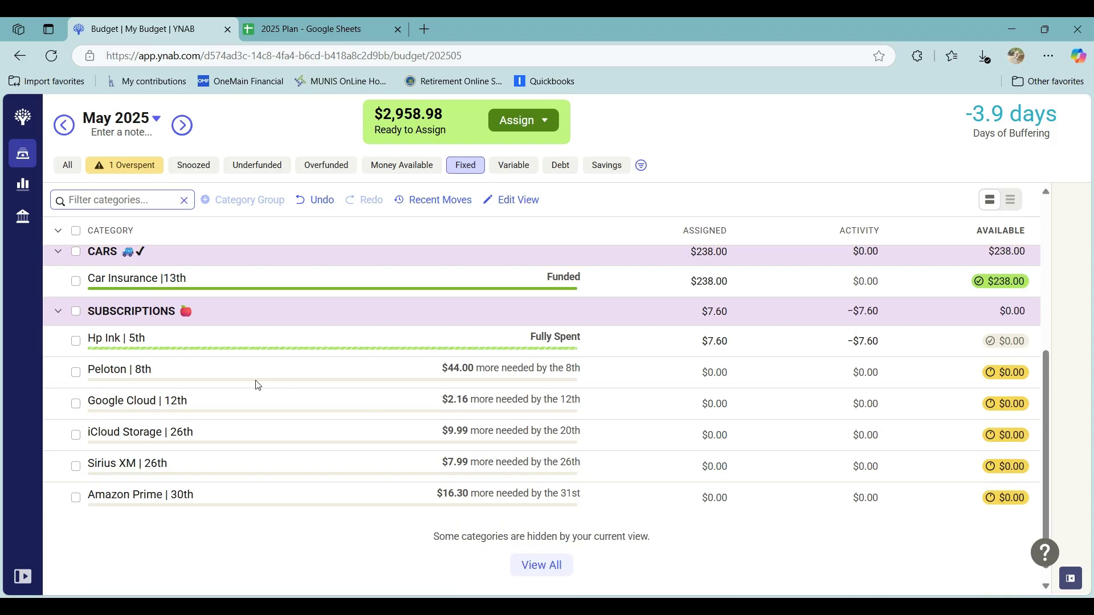
left_click(76, 373)
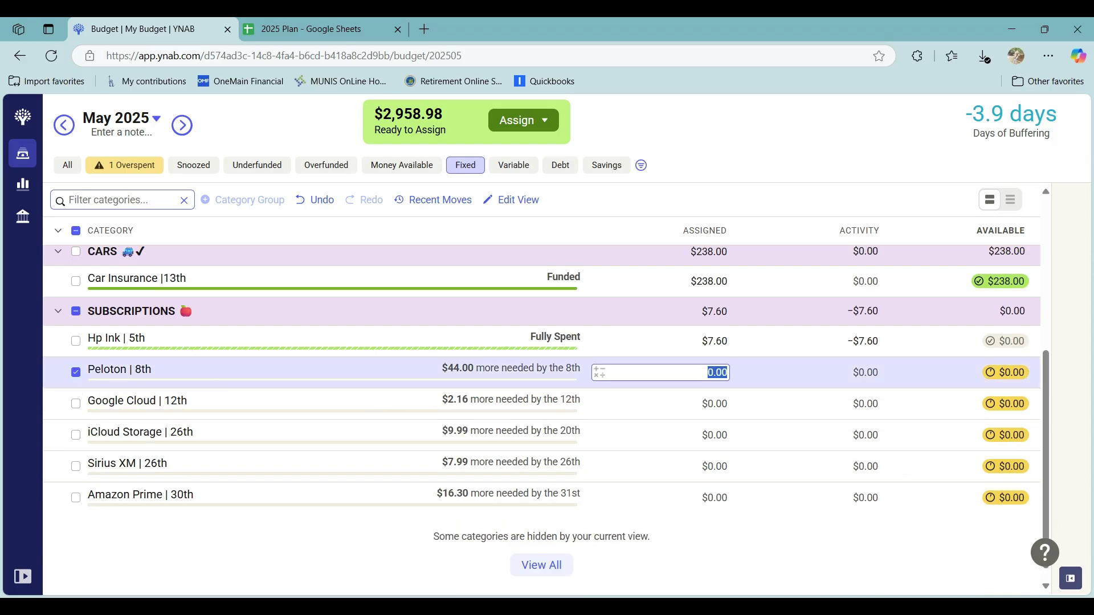
left_click(1071, 578)
scroll(1041, 483, "down", 5)
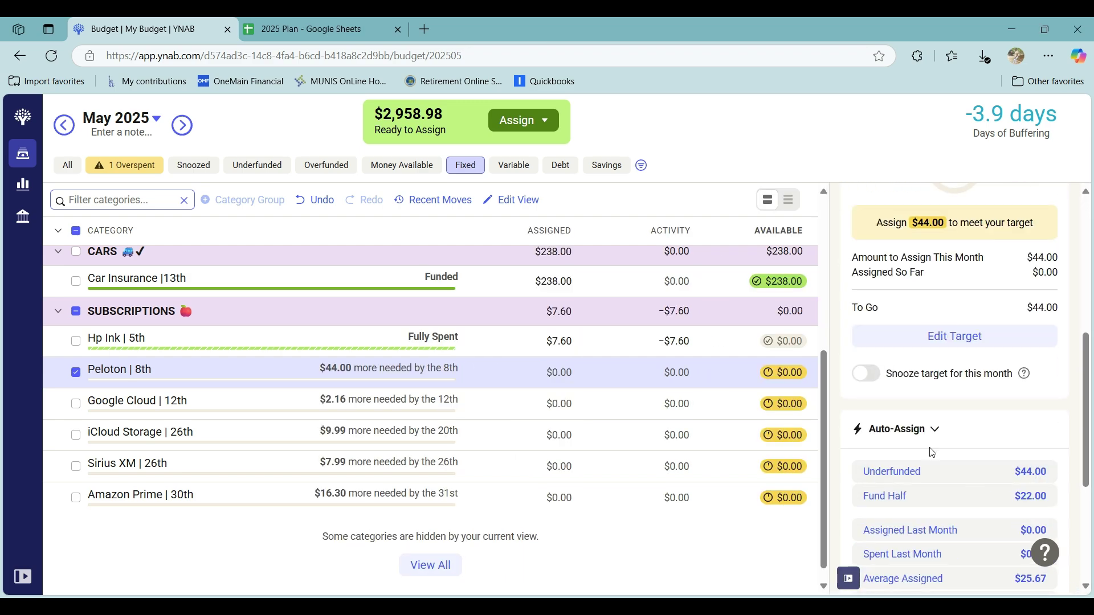
left_click(868, 374)
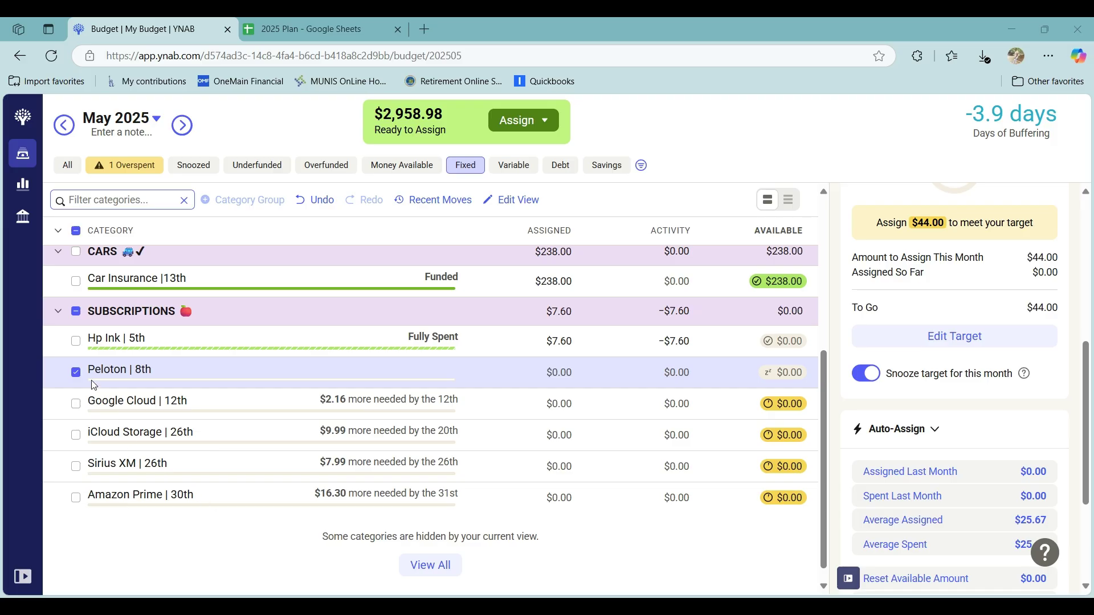
left_click(77, 372)
Assign $2.16 to the Google Cloud category under Subscriptions, and leave the category deselected.
left_click(550, 402)
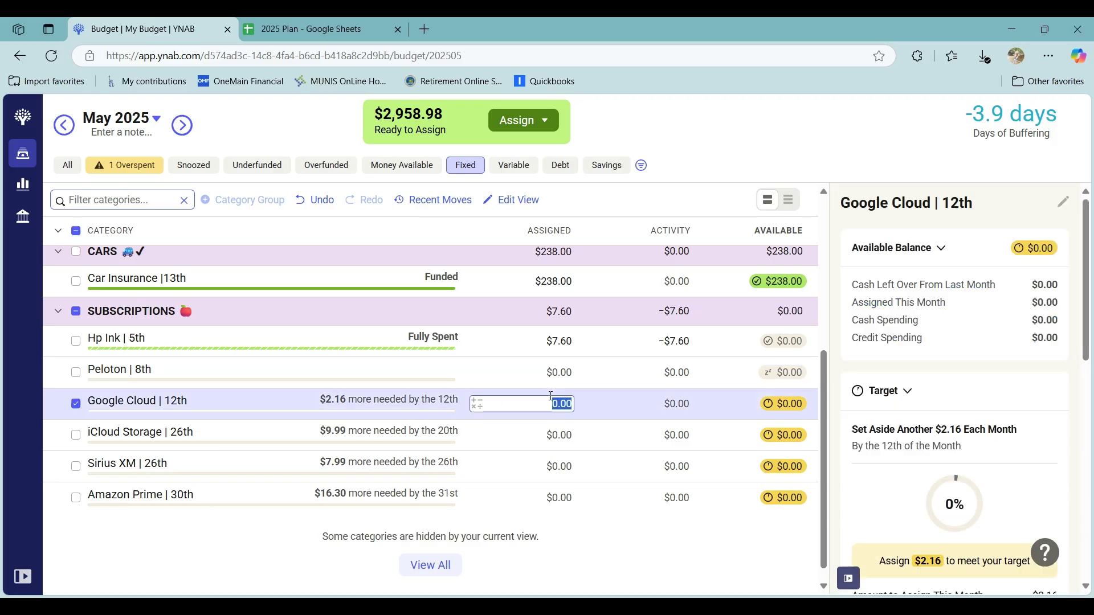
type("2")
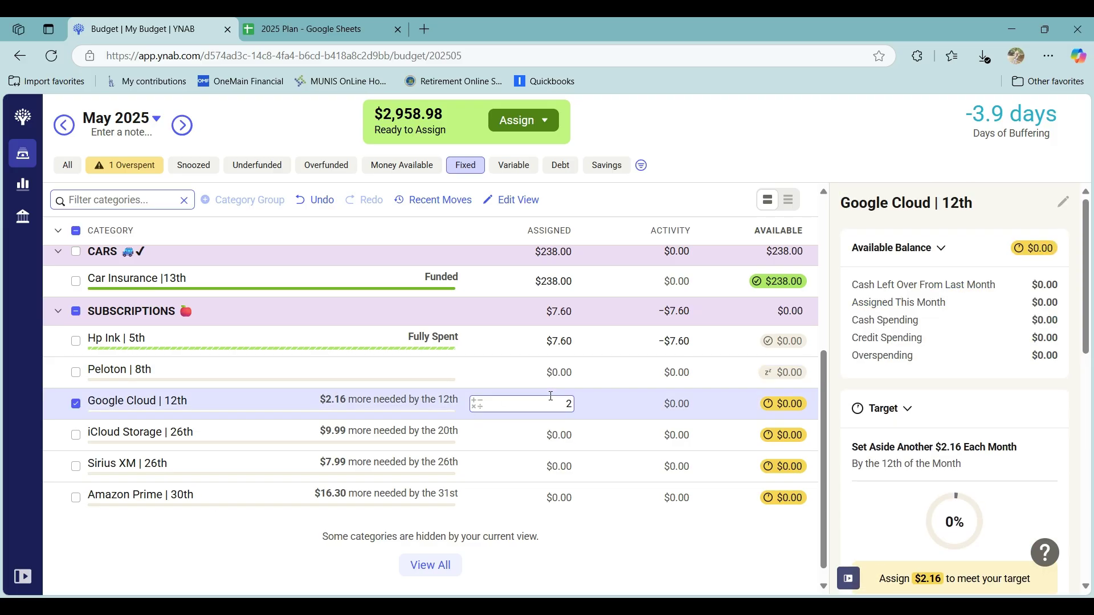
type(".16")
key("Return")
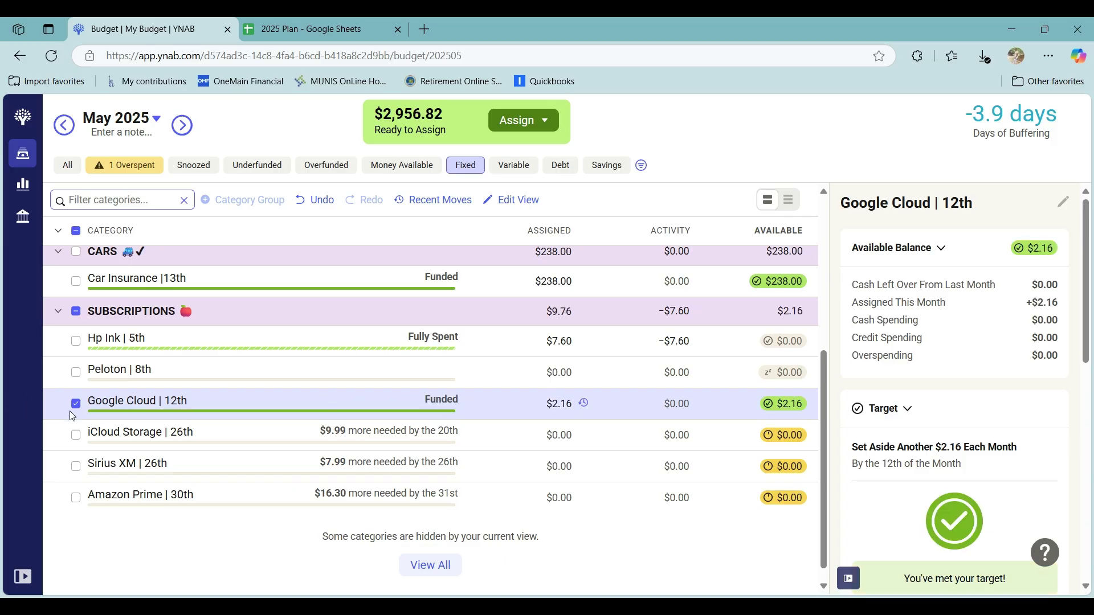
left_click(77, 405)
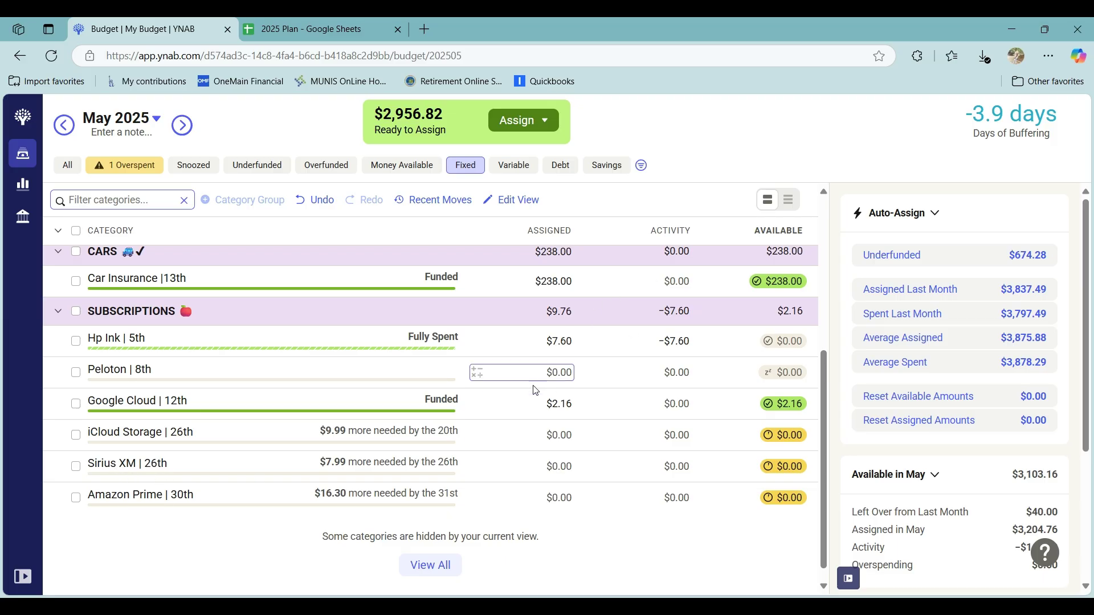
Filter the budget to the Debt categories and assign $1,059.22 to Lending Club.
scroll(534, 385, "up", 5)
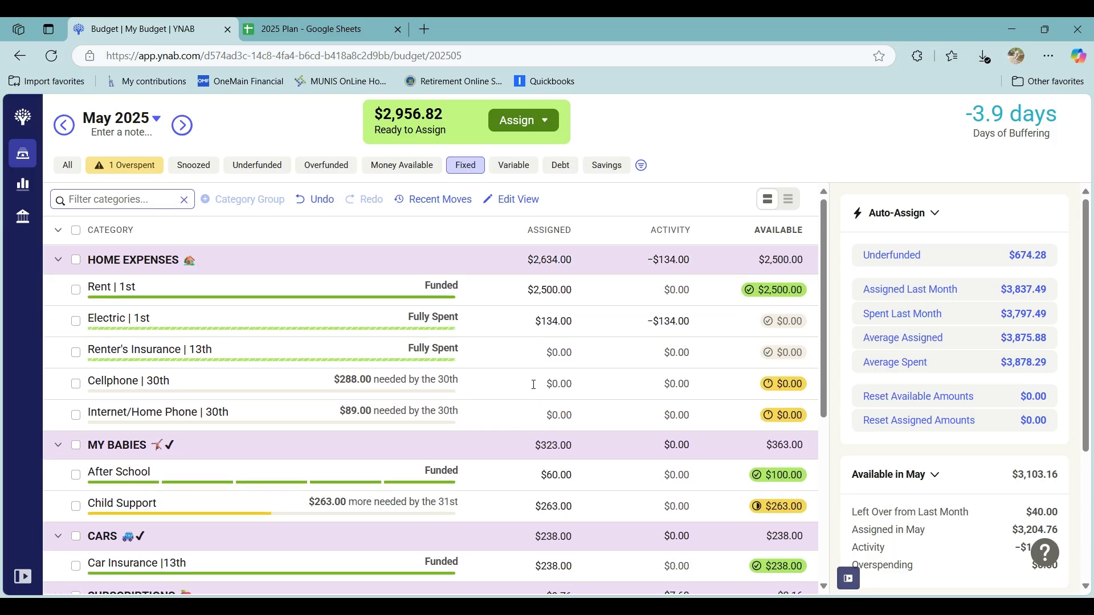
left_click(557, 171)
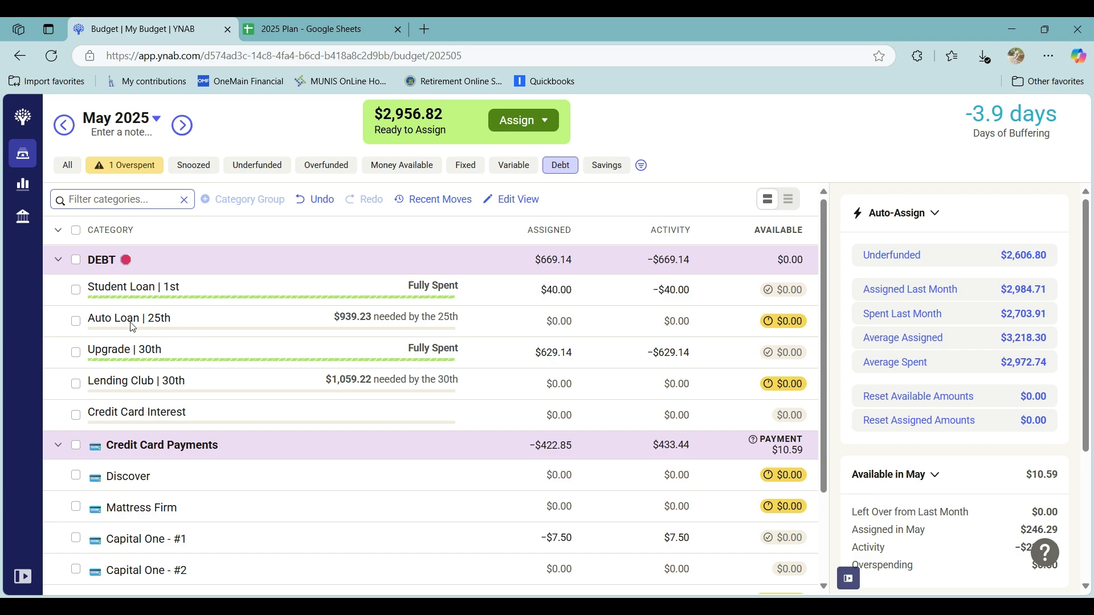
left_click(512, 386)
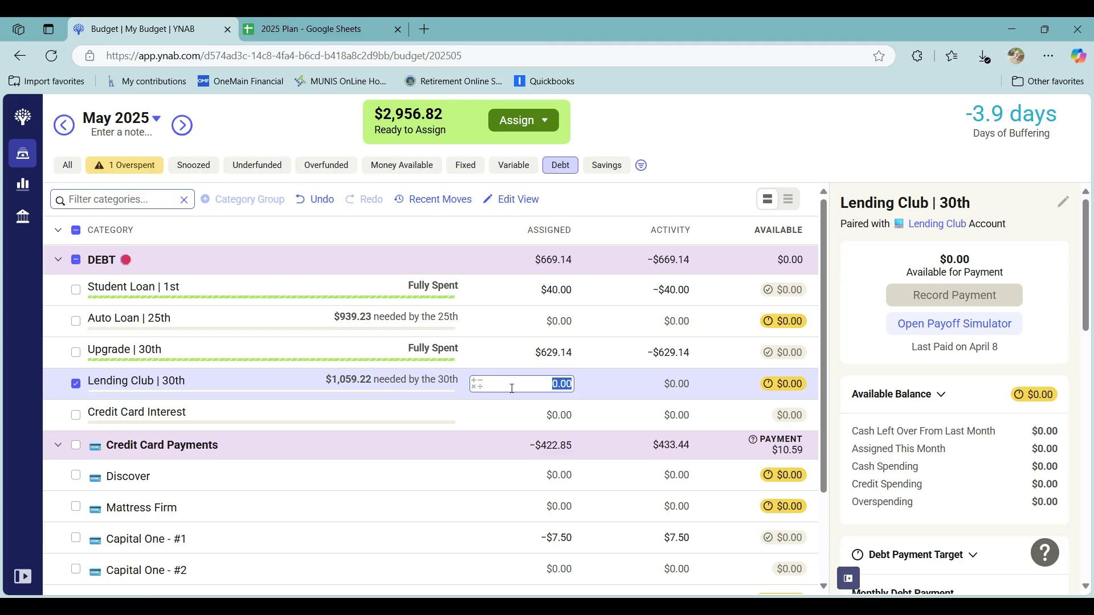
type("1,059.22")
key("Return")
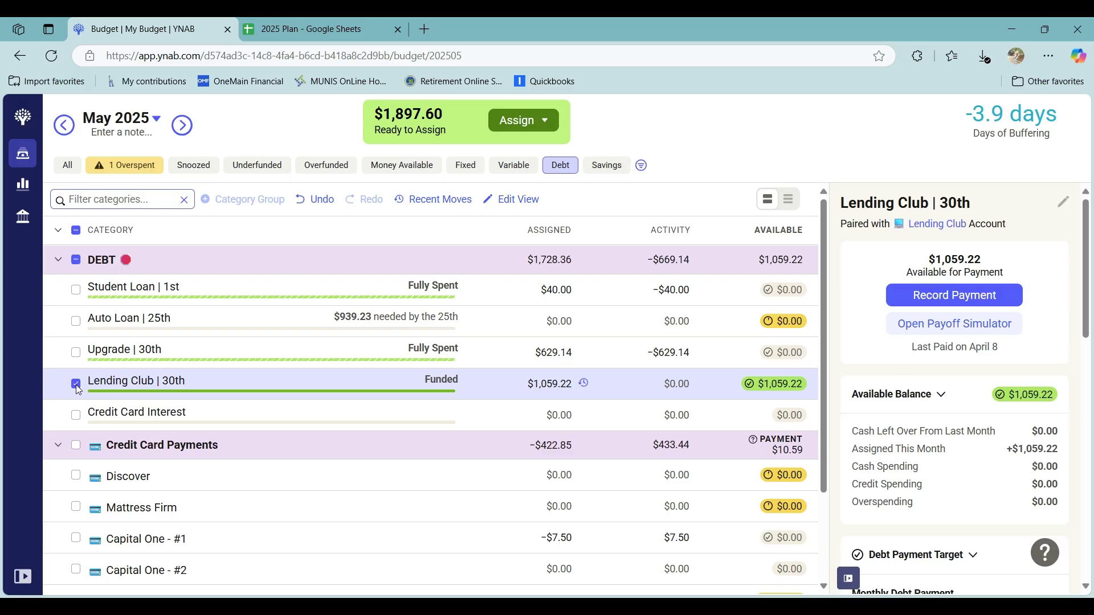
left_click(77, 386)
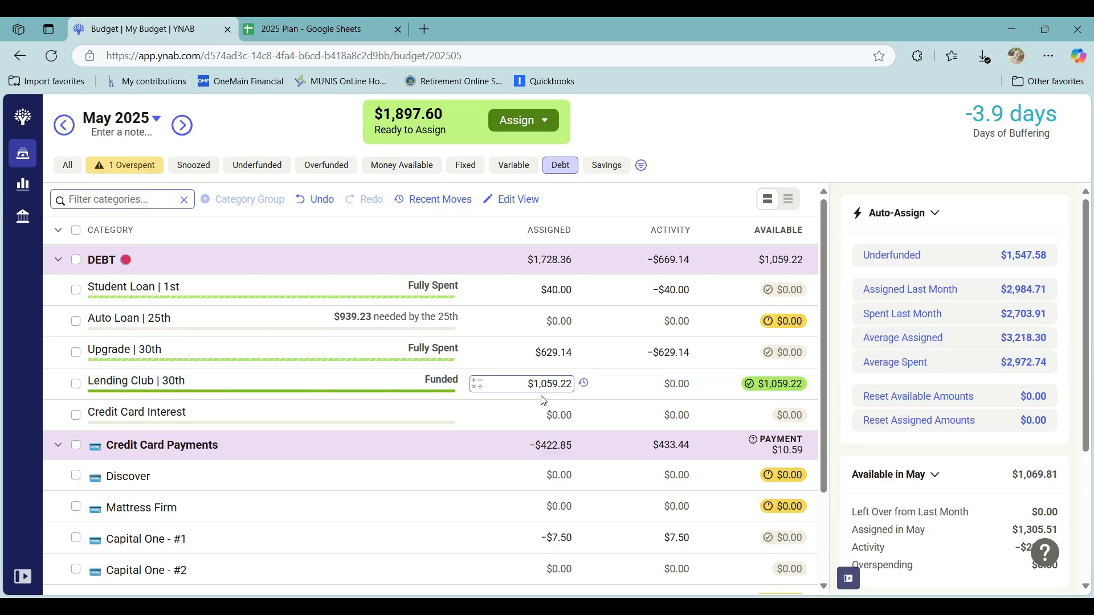
Under Credit Card Payments, assign $166 to Discover and $67 to Mattress Firm.
scroll(544, 400, "down", 1)
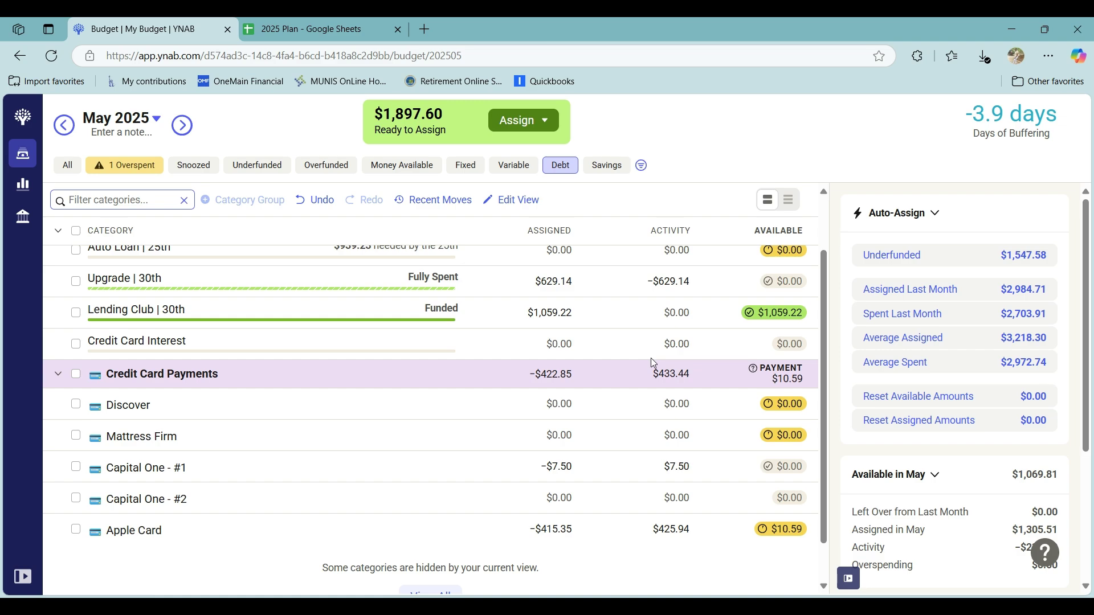
scroll(612, 397, "down", 1)
left_click(557, 356)
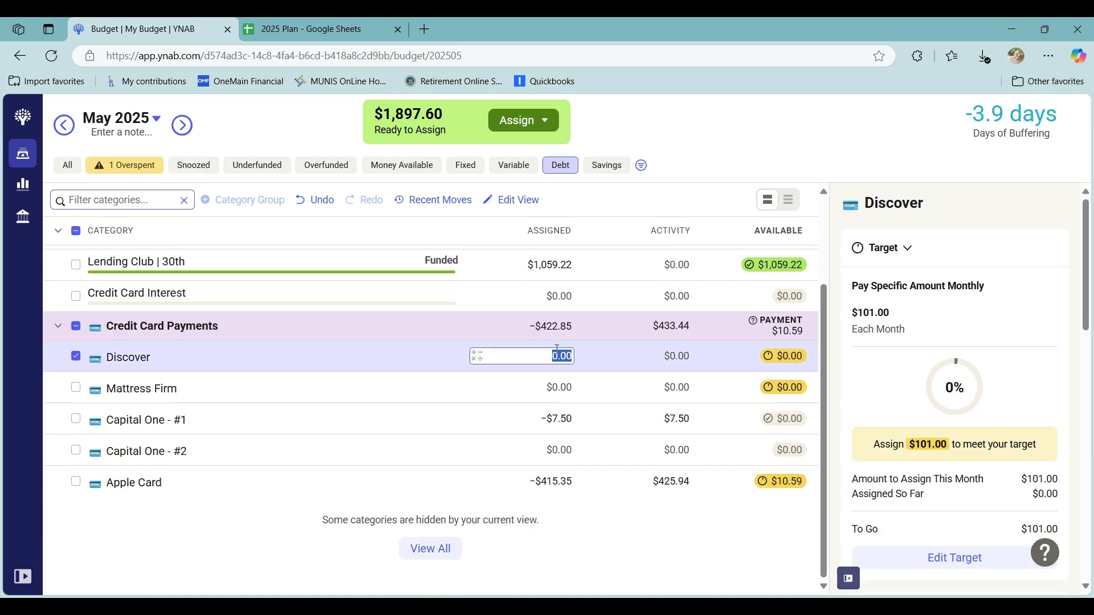
type("166")
key("Return")
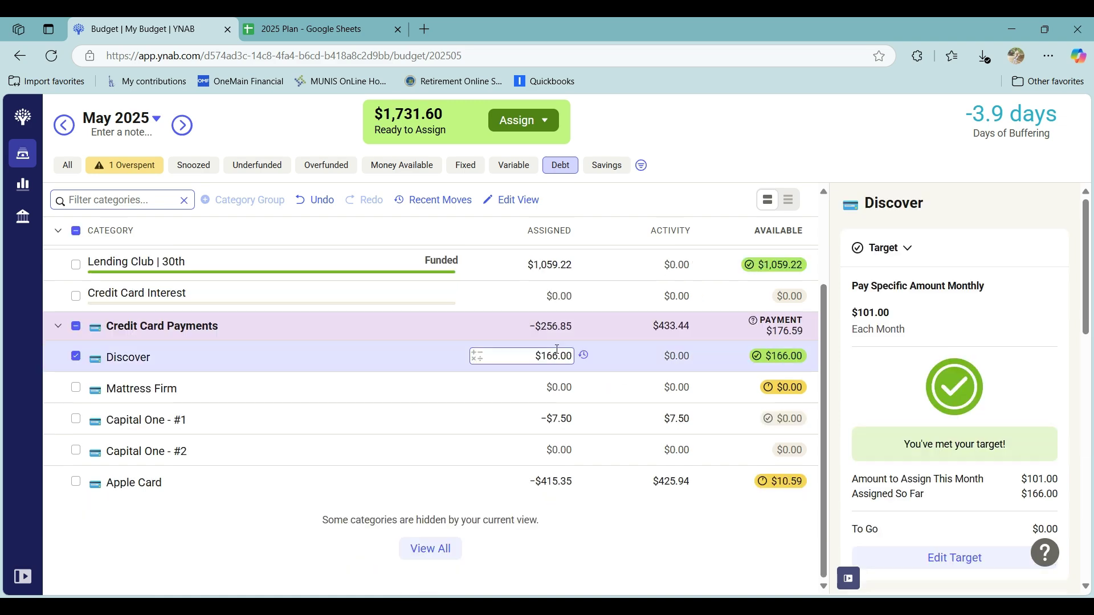
left_click(572, 388)
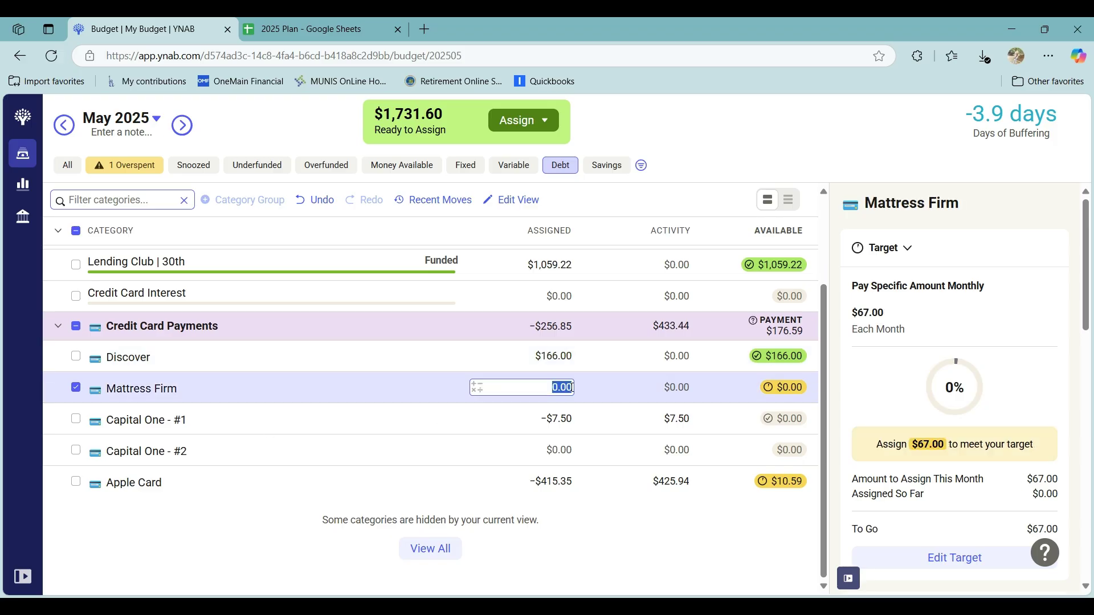
type("67")
key("Return")
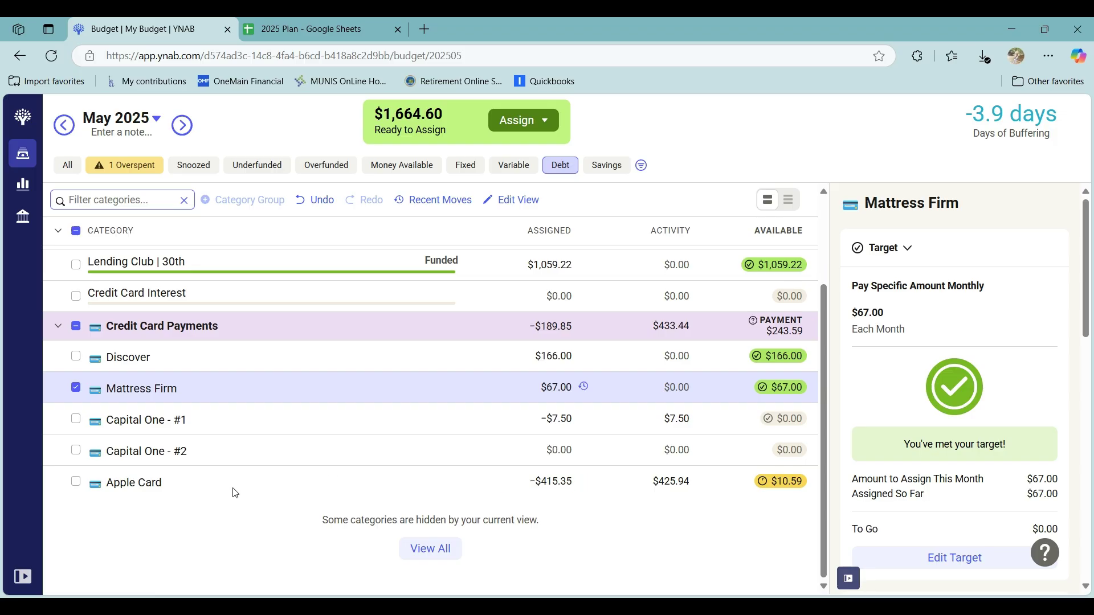
Replace the Apple Card's negative assigned amount with $25 under Credit Card Payments, and leave no category selected.
left_click(77, 390)
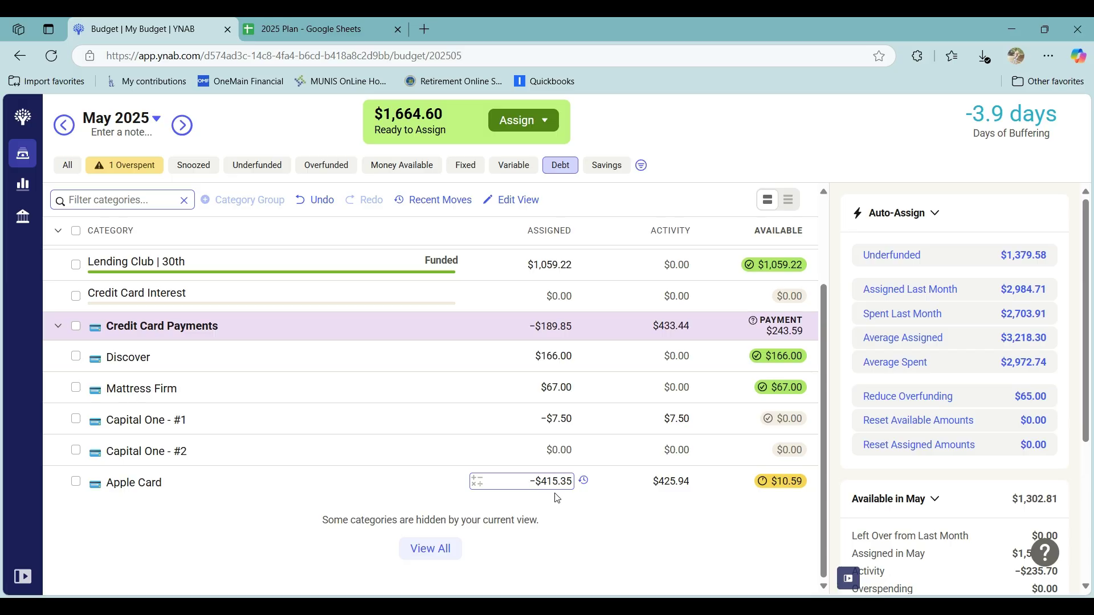
left_click(550, 484)
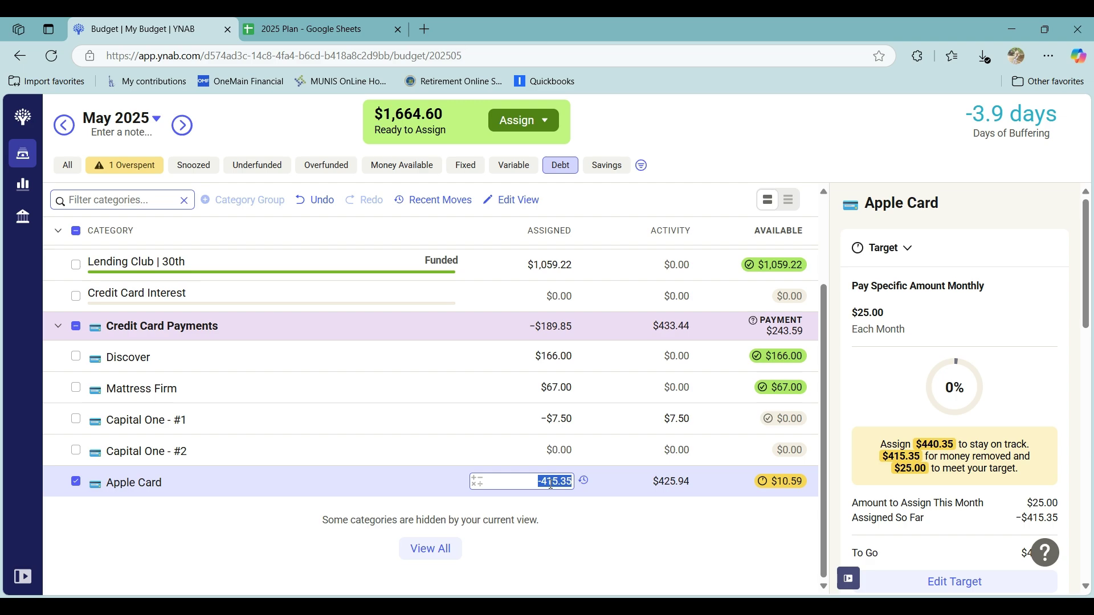
key("BackSpace")
key("Return")
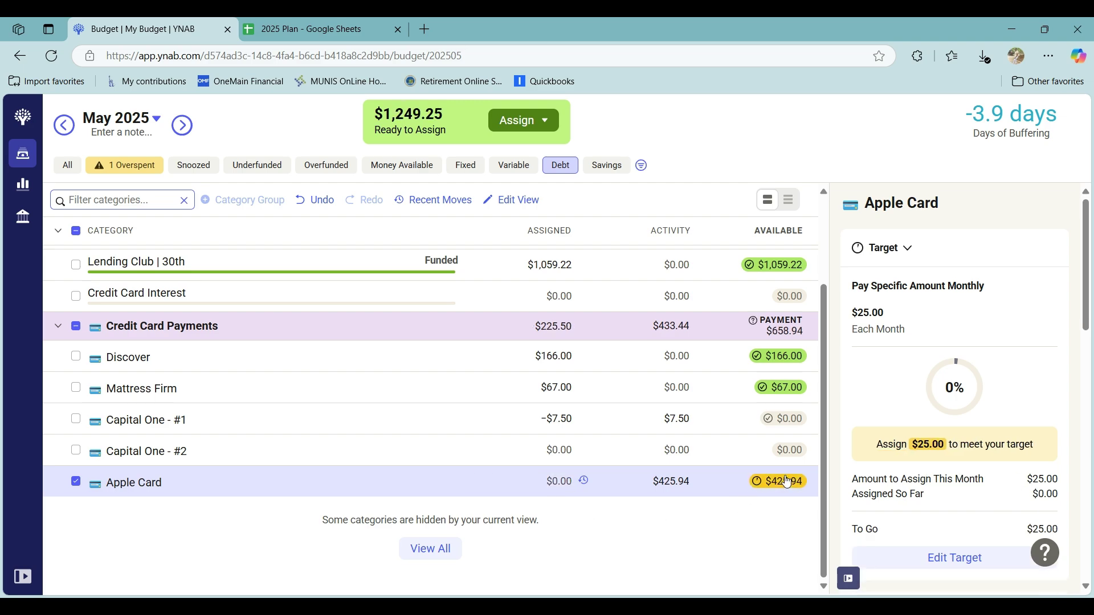
left_click(561, 482)
type("25")
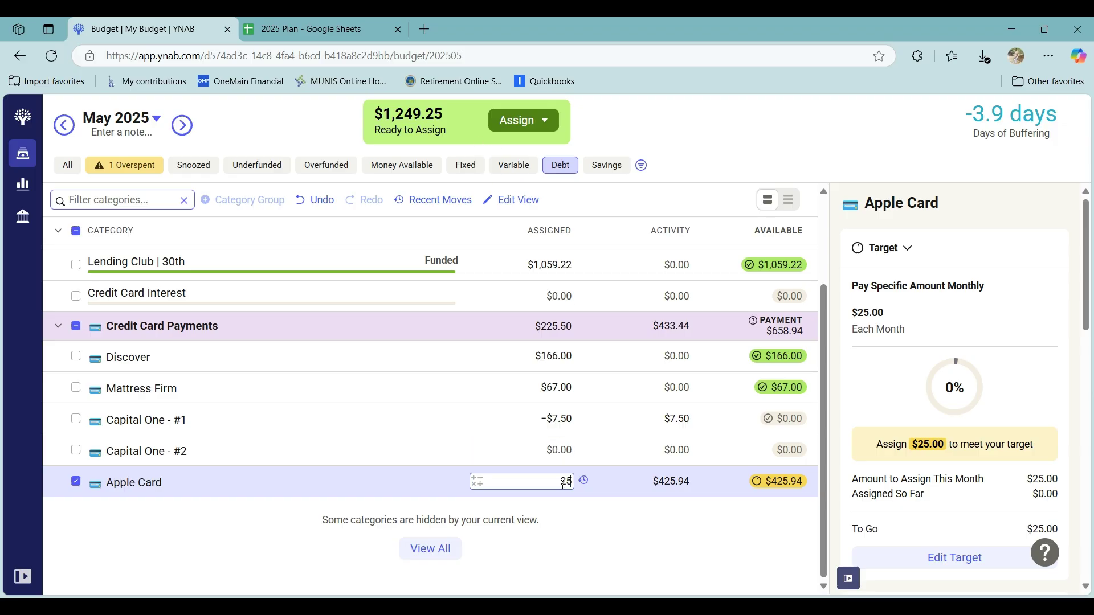
key("Return")
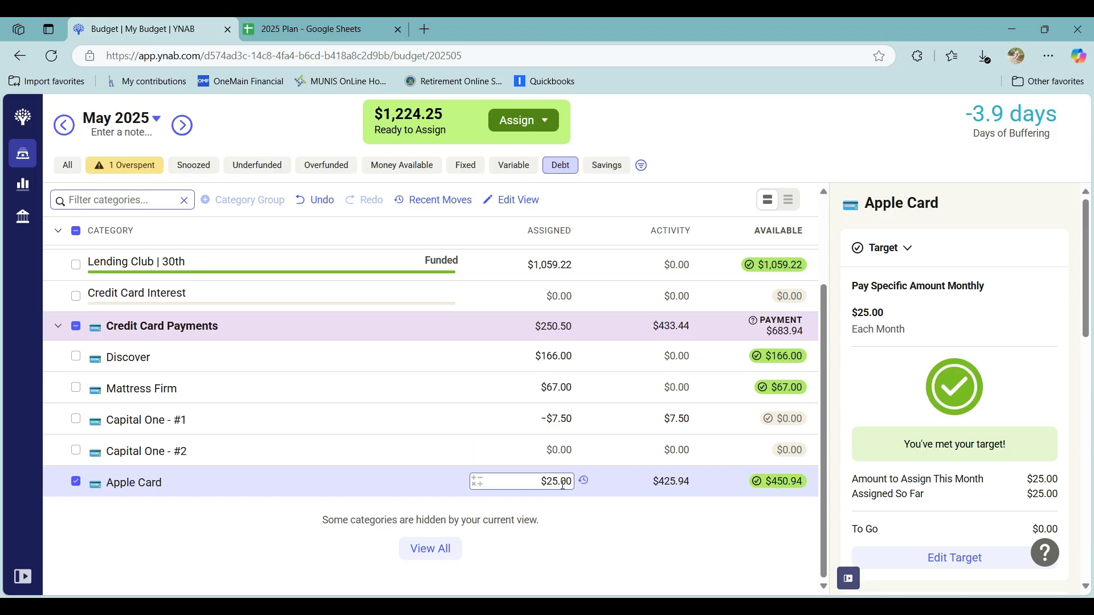
left_click(77, 482)
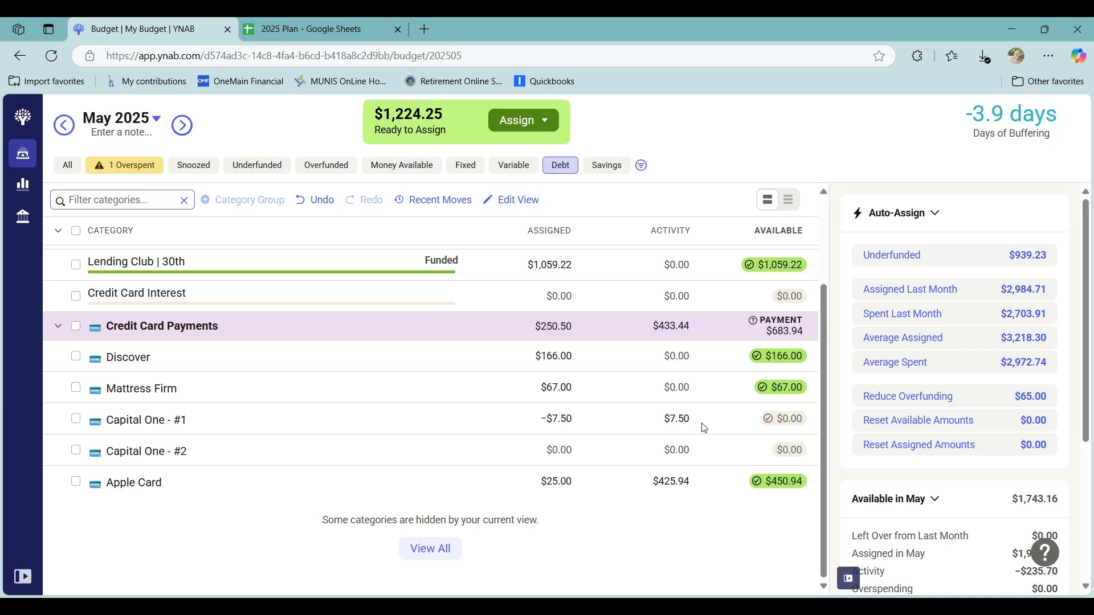
Filter the budget to the Variable categories and add $100 to the amount assigned to Car Fuel.
scroll(704, 428, "up", 2)
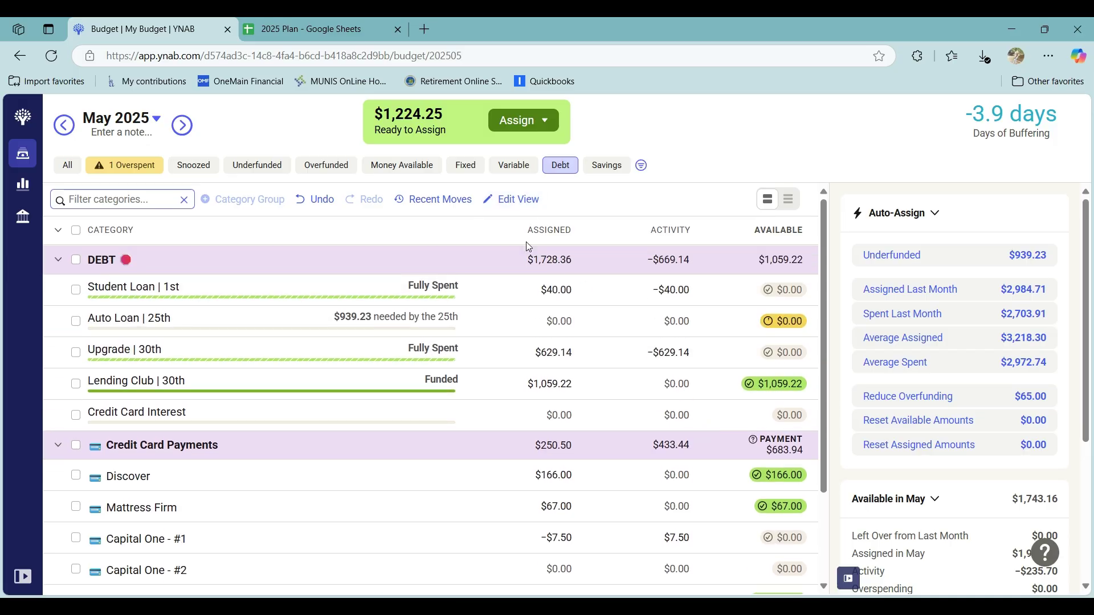
left_click(510, 171)
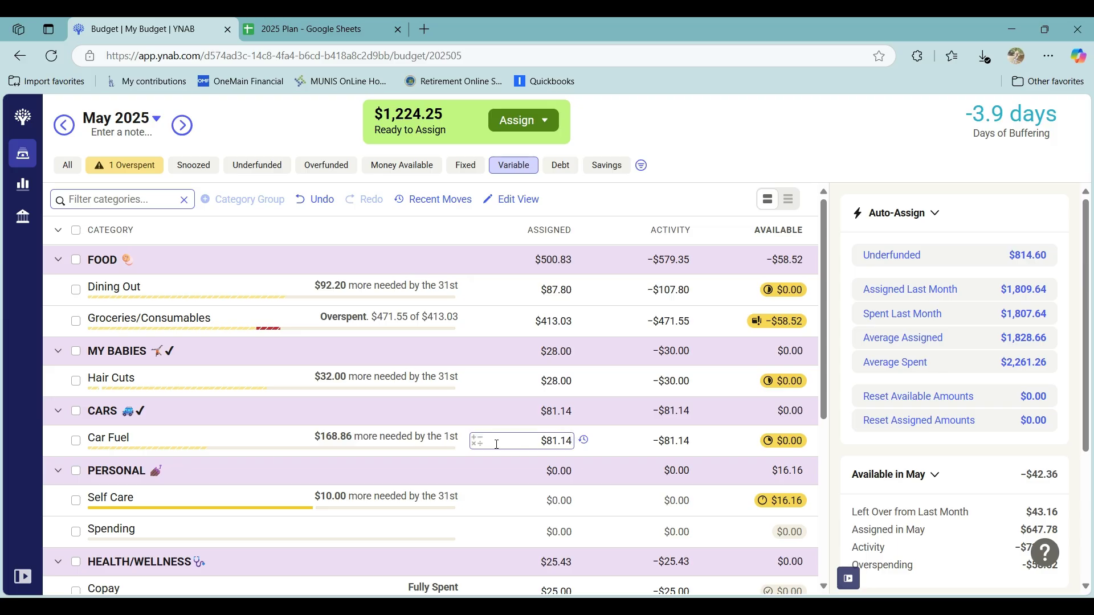
left_click(474, 442)
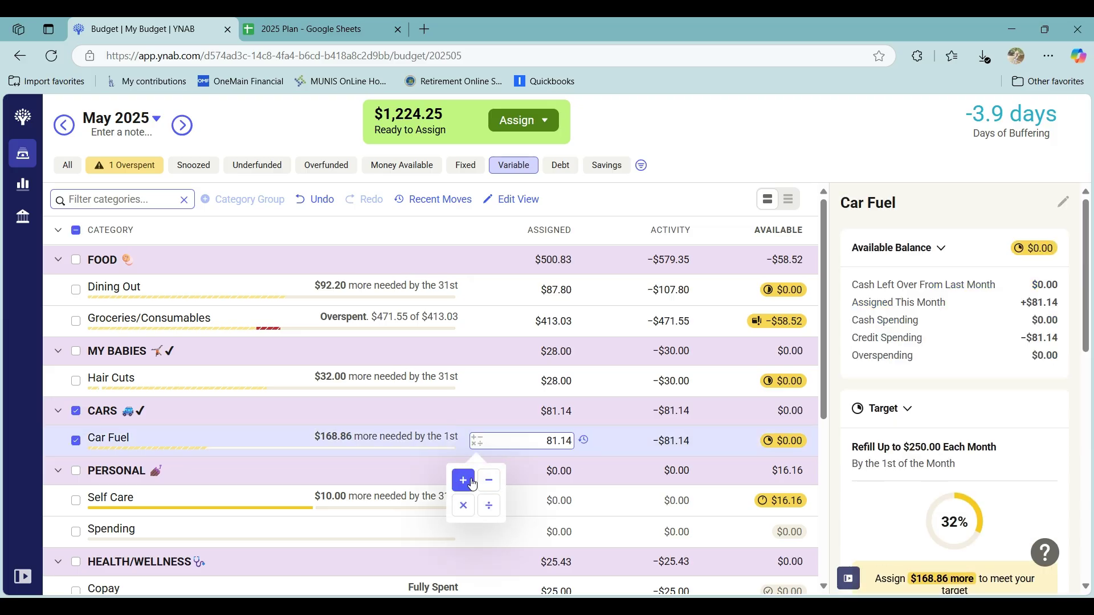
left_click(474, 481)
type("100")
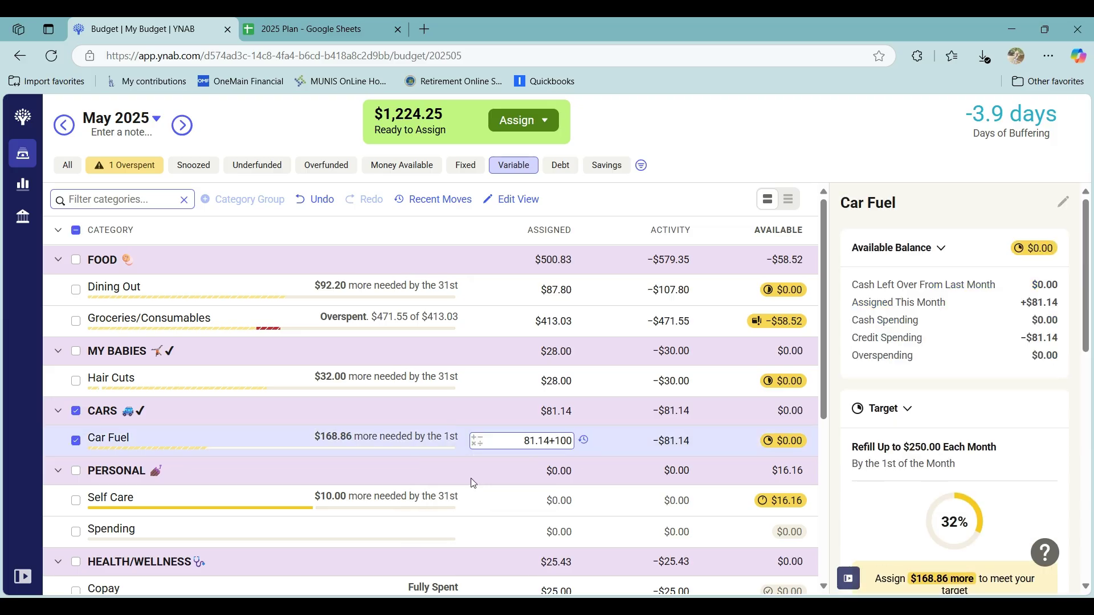
key("Return")
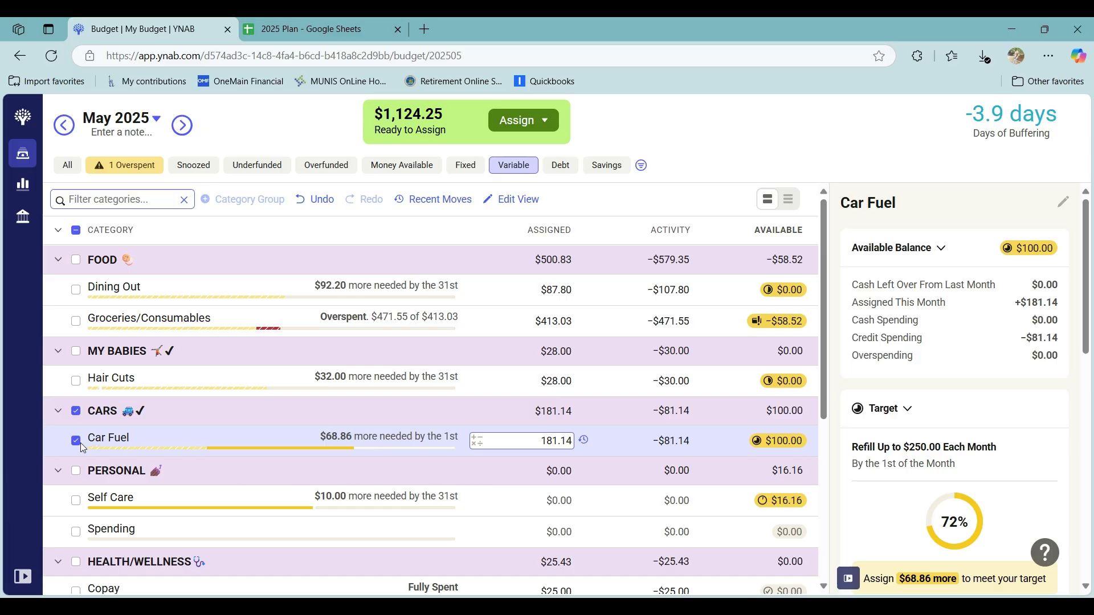
left_click(80, 442)
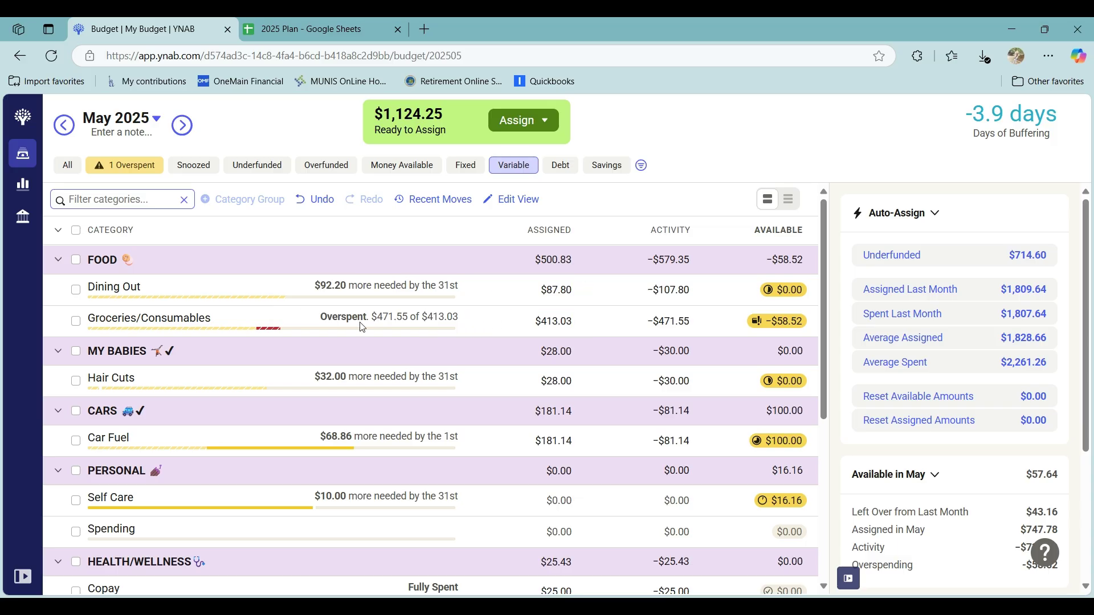
Auto-assign the underfunded $486.97 to the overspent Groceries/Consumables category.
left_click(75, 322)
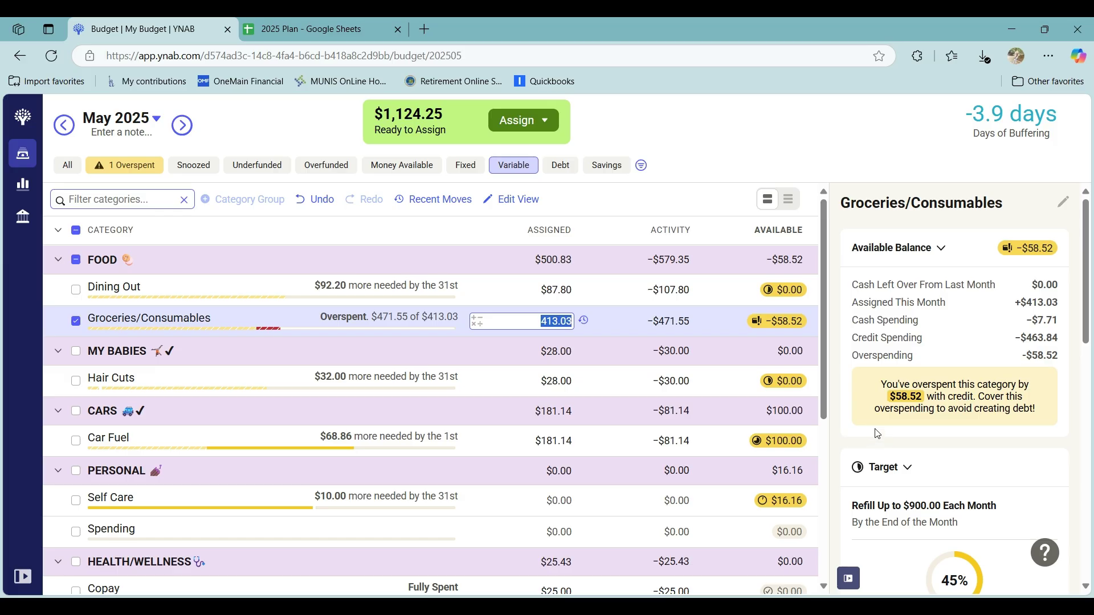
scroll(905, 427, "down", 6)
scroll(905, 427, "down", 2)
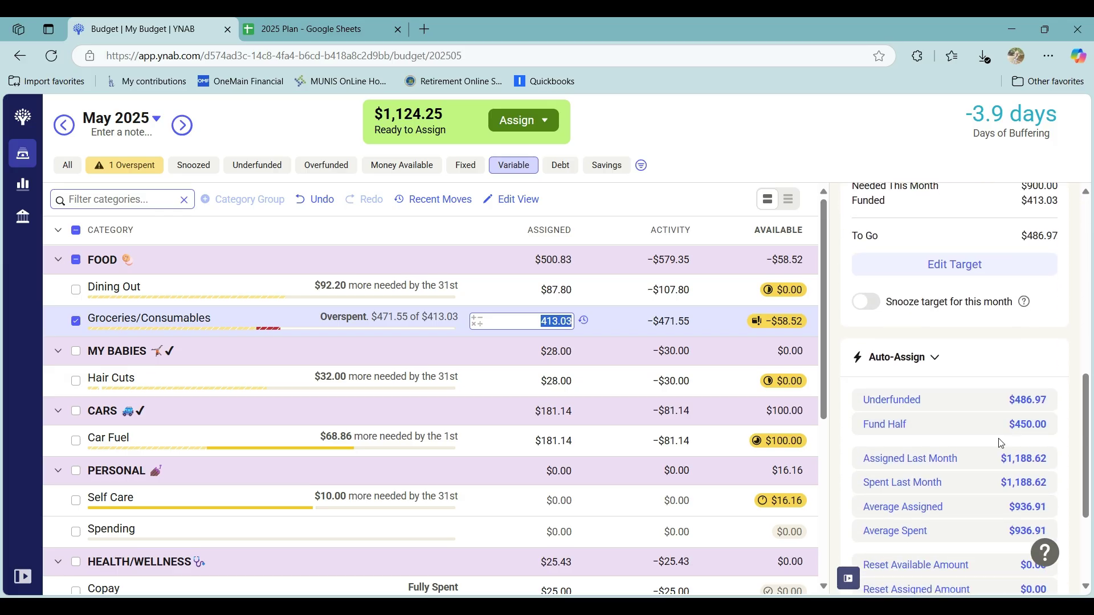
left_click(980, 402)
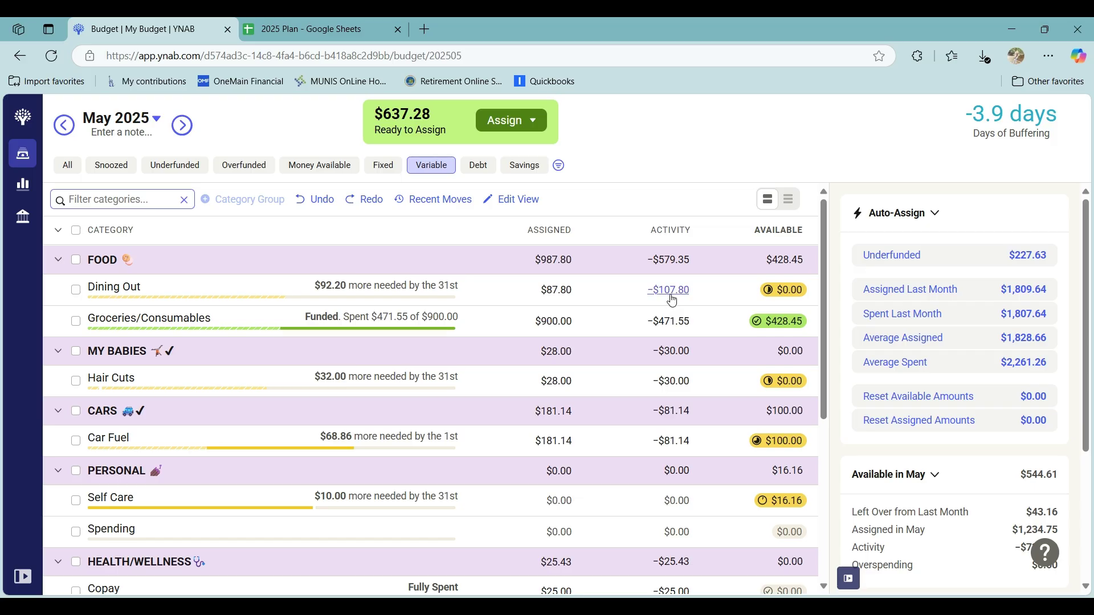
Add $50 to the amount assigned to Dining Out under Food, and leave the category deselected.
left_click(477, 290)
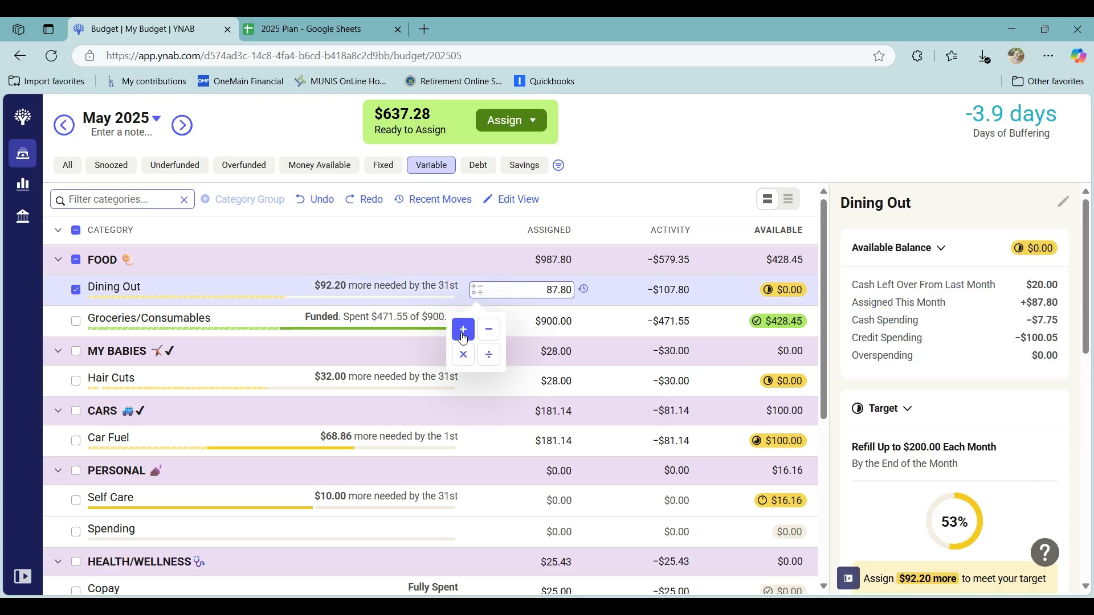
left_click(462, 335)
type("50")
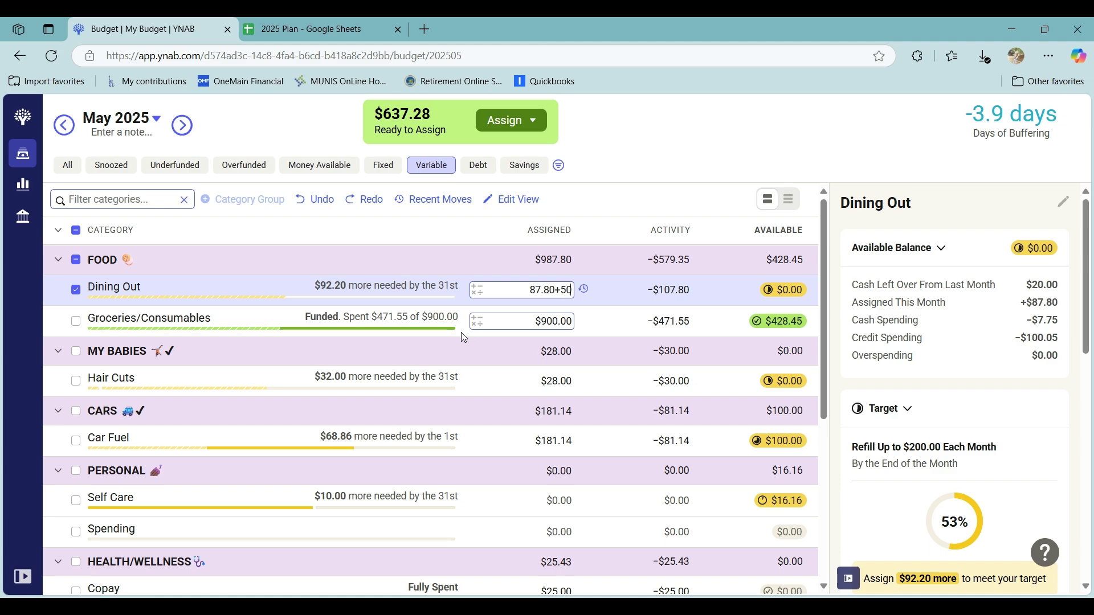
key("Return")
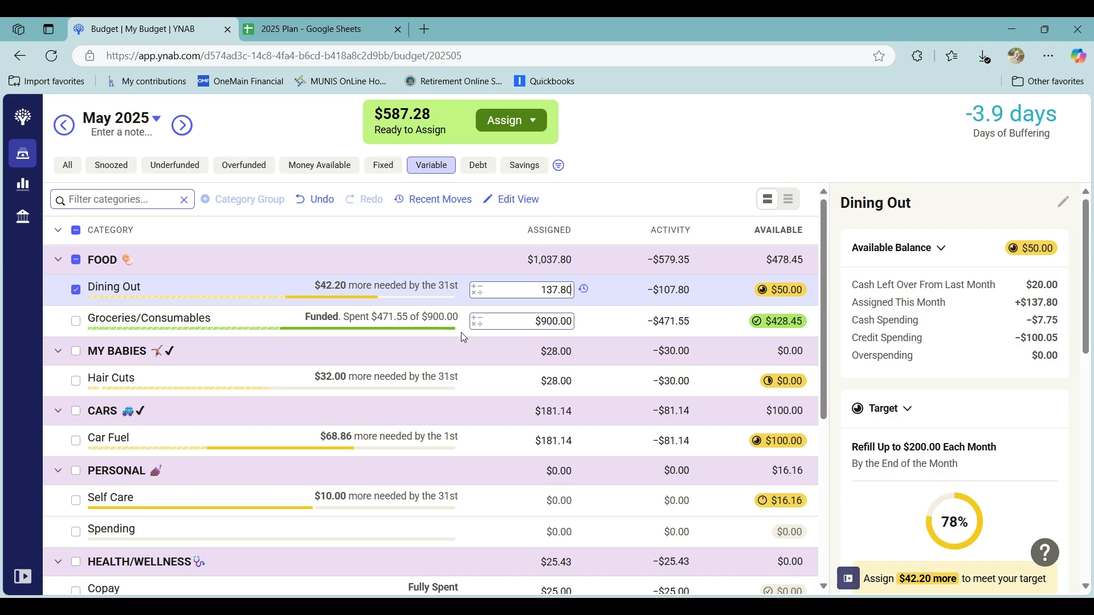
left_click(76, 293)
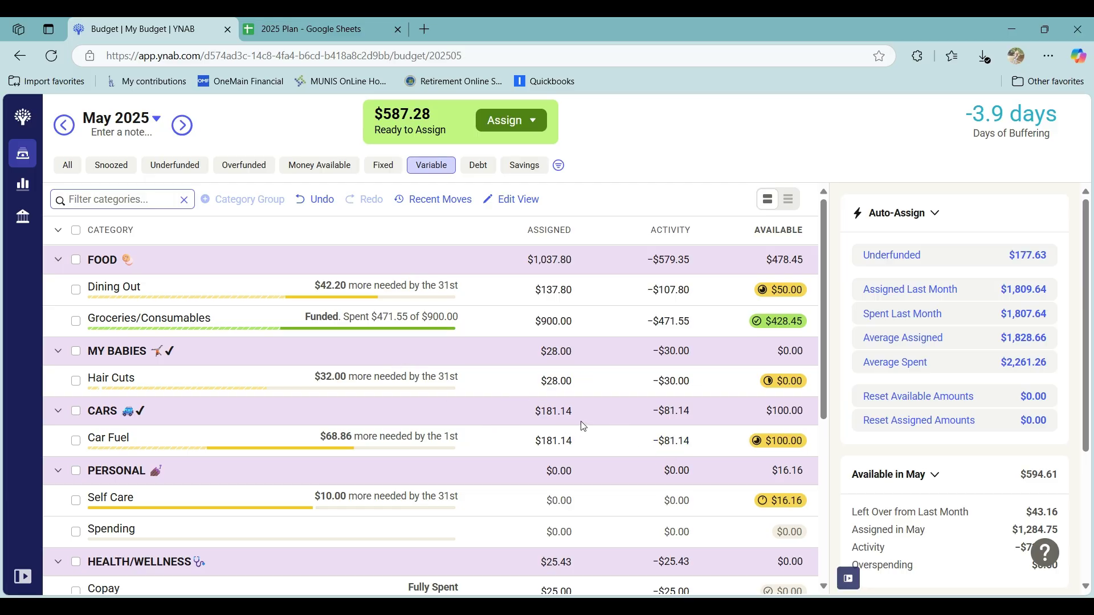
Check the Hair Cuts activity and assign $50 to the Spending category under Personal.
left_click(678, 382)
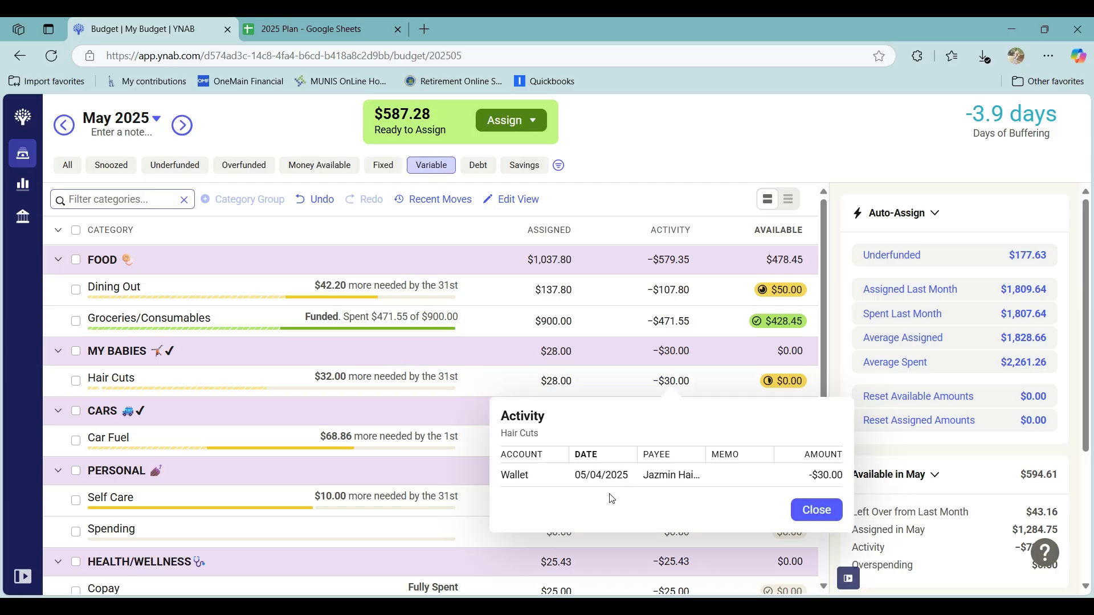
left_click(805, 513)
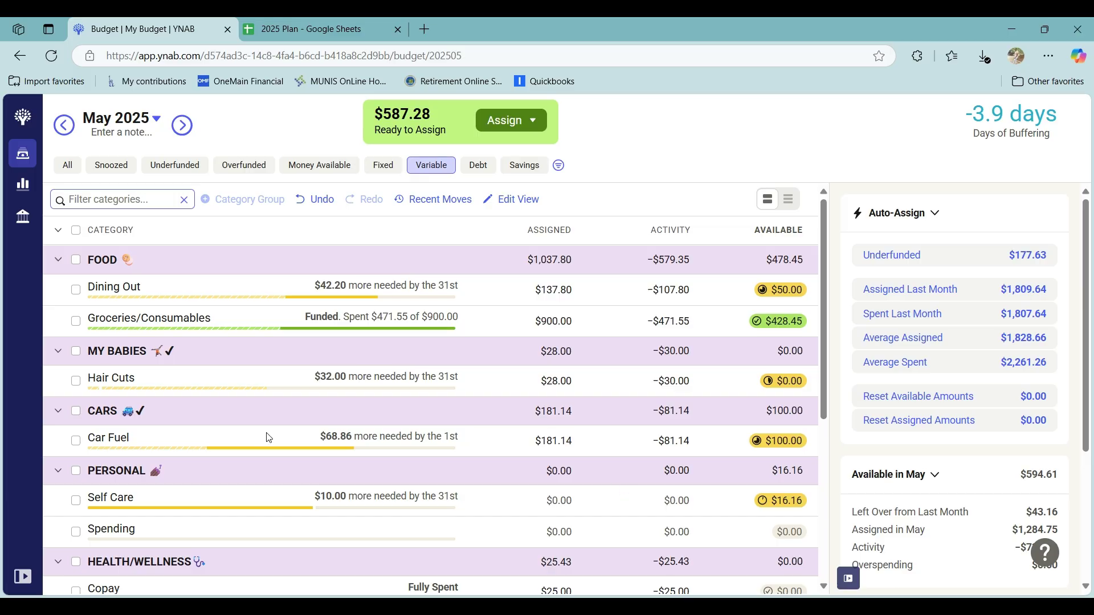
scroll(460, 402, "down", 1)
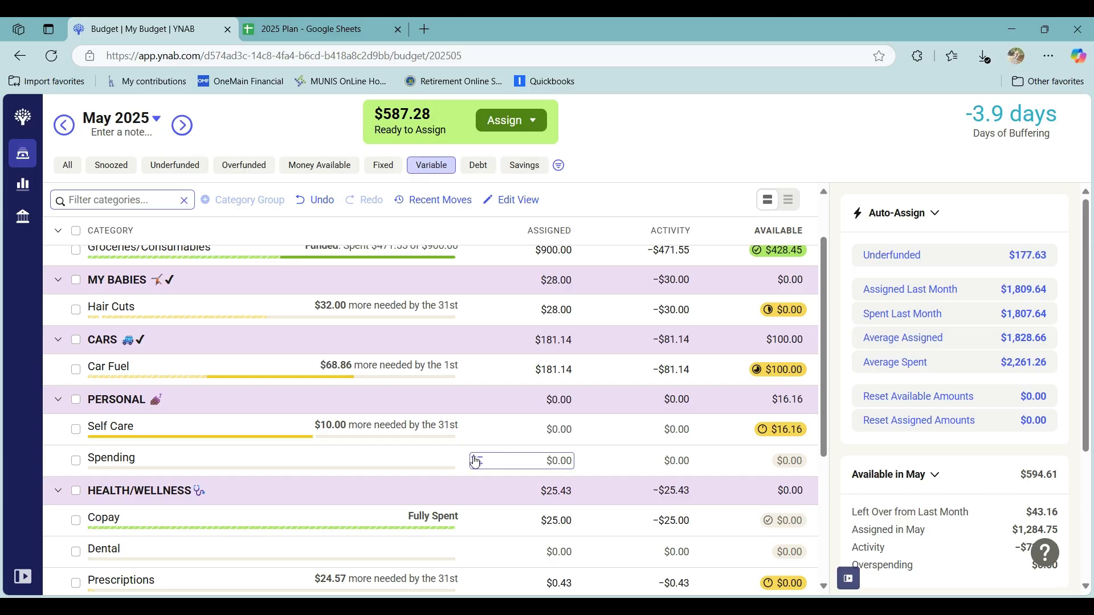
left_click(514, 461)
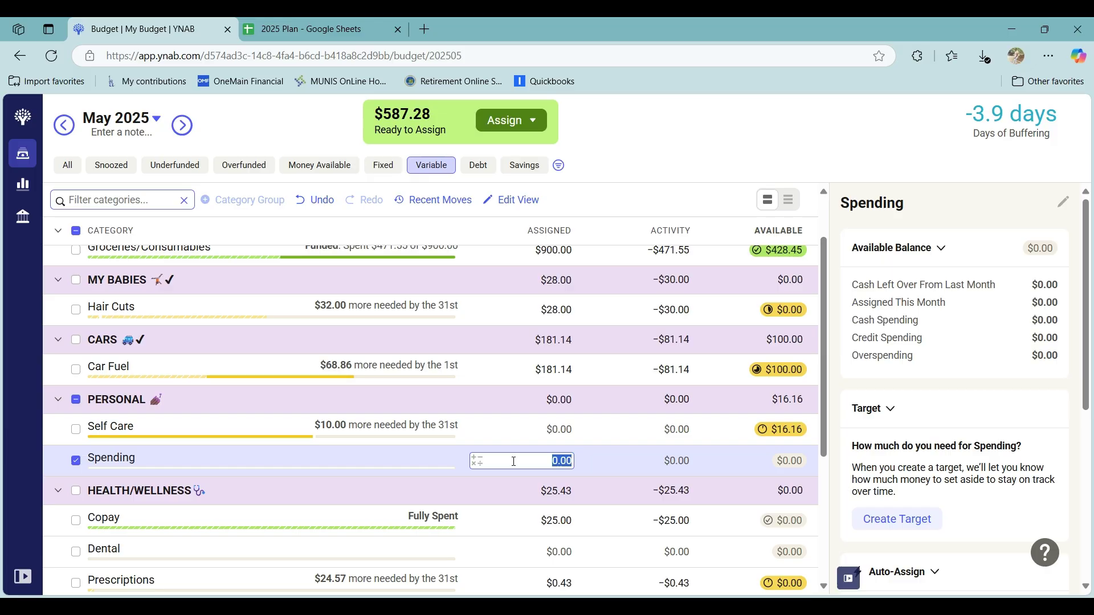
type("50")
key("Return")
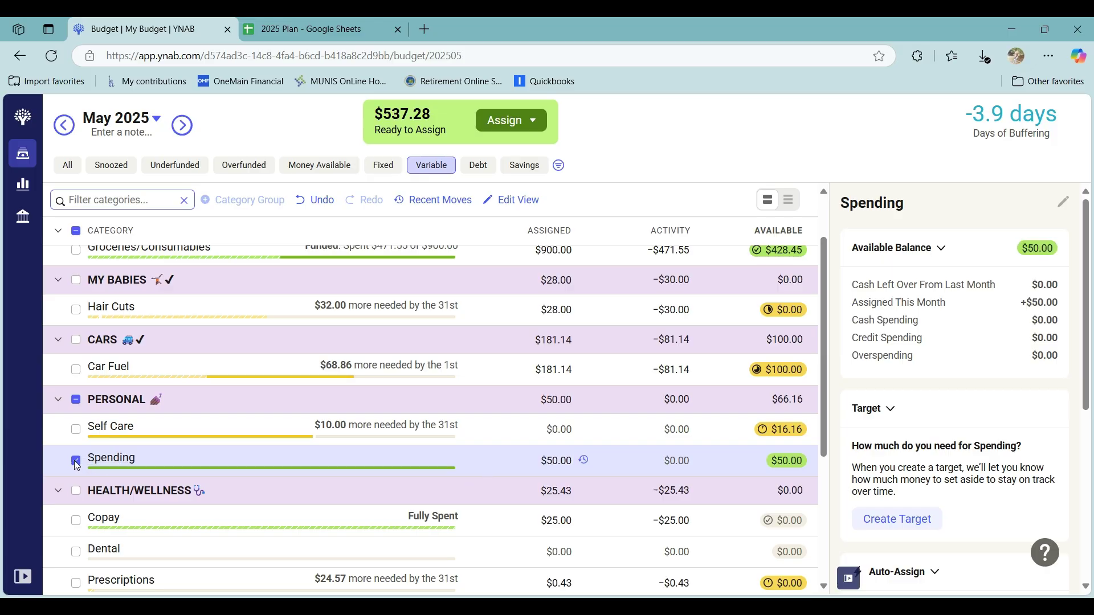
left_click(76, 462)
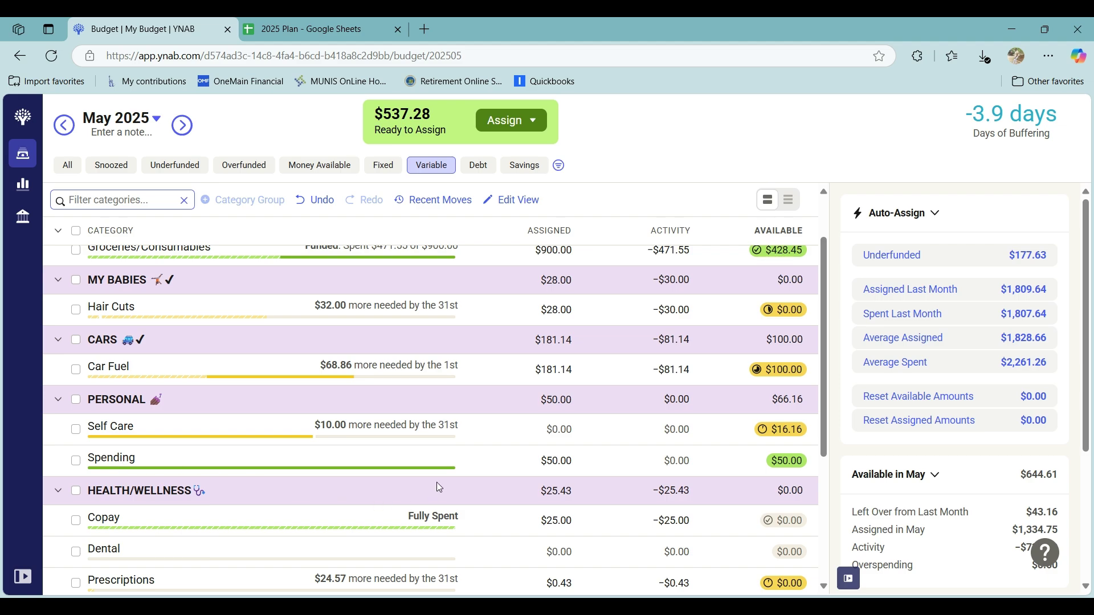
Add $25 to the amount assigned to Copay under Health/Wellness, and leave the category deselected.
scroll(436, 482, "down", 3)
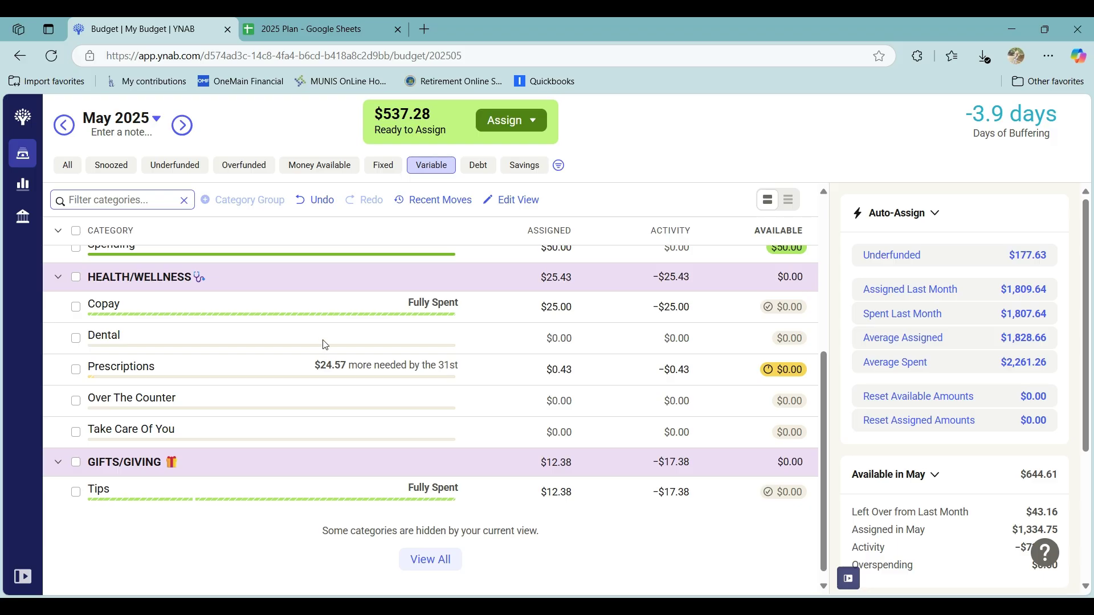
left_click(473, 306)
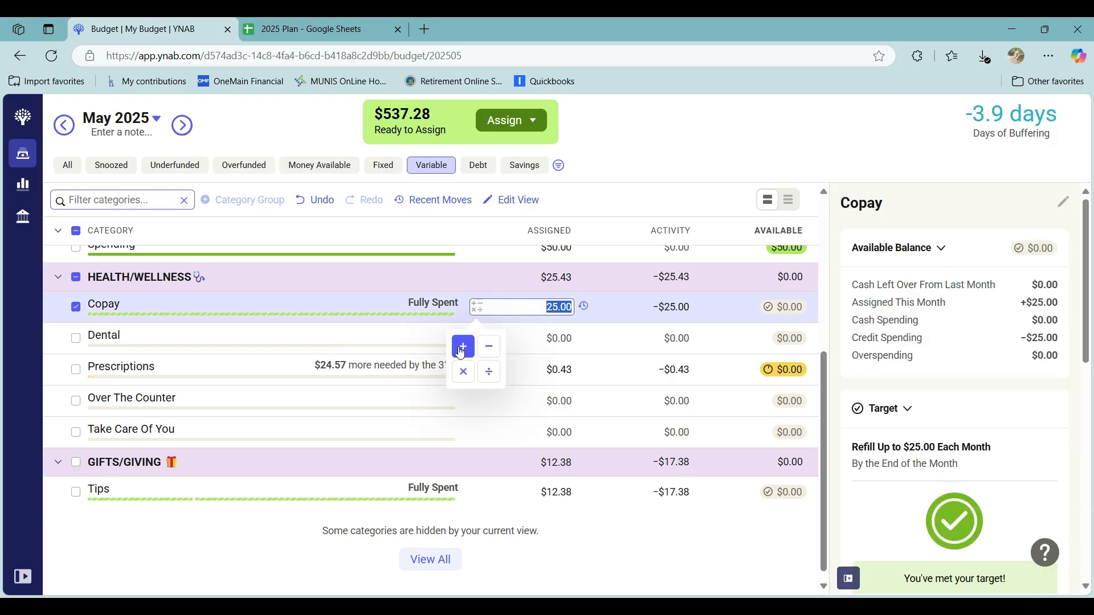
type("+25")
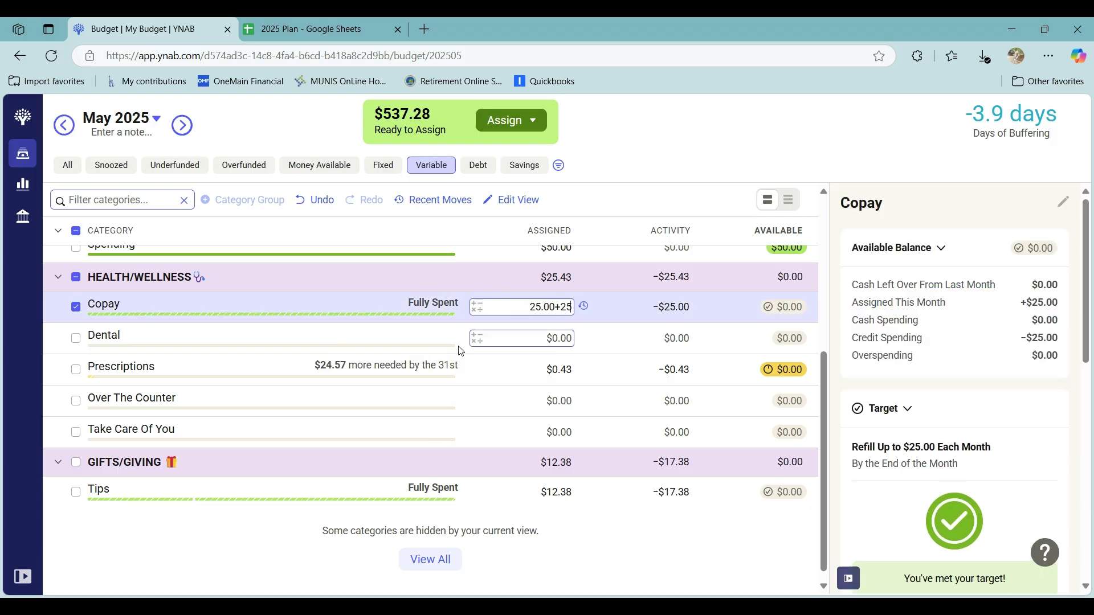
key("Return")
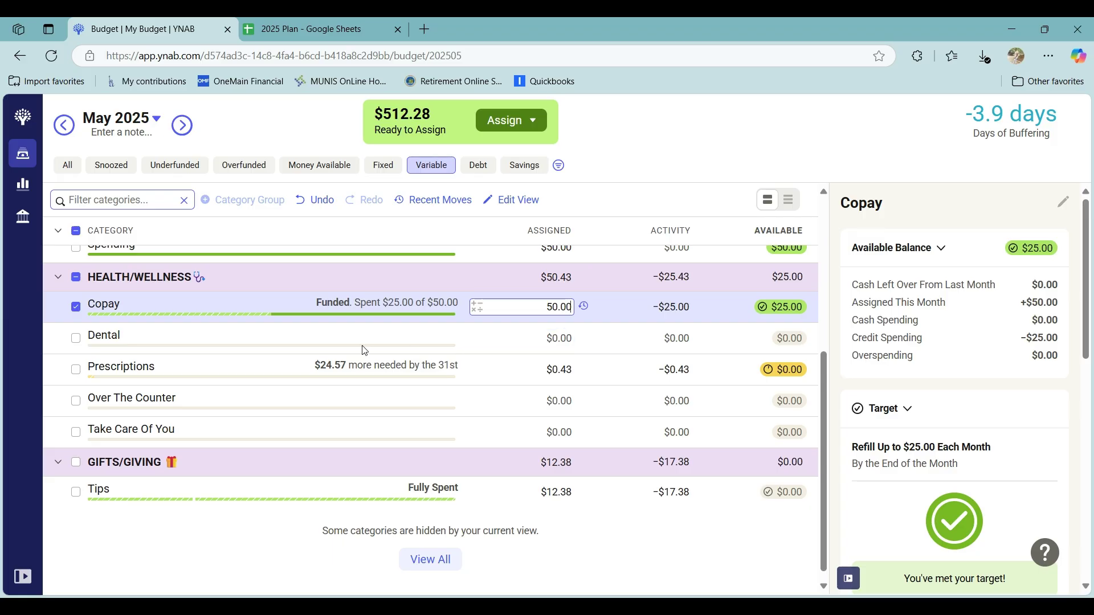
left_click(74, 308)
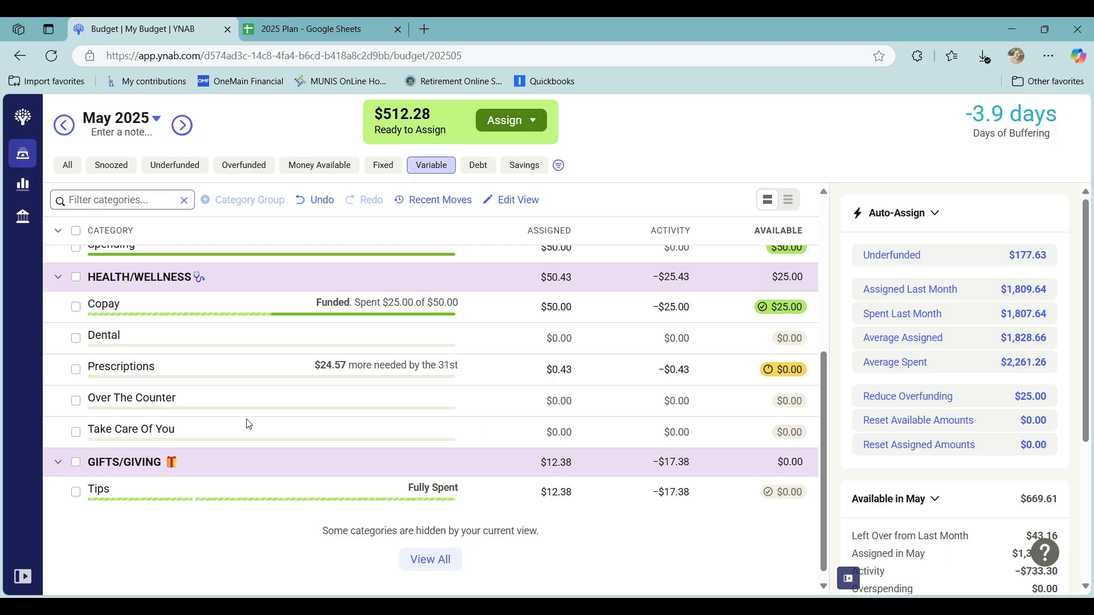
Show all categories, add $225 to the amount assigned to Braces | 15th under My Babies, and leave the category deselected.
scroll(249, 425, "up", 5)
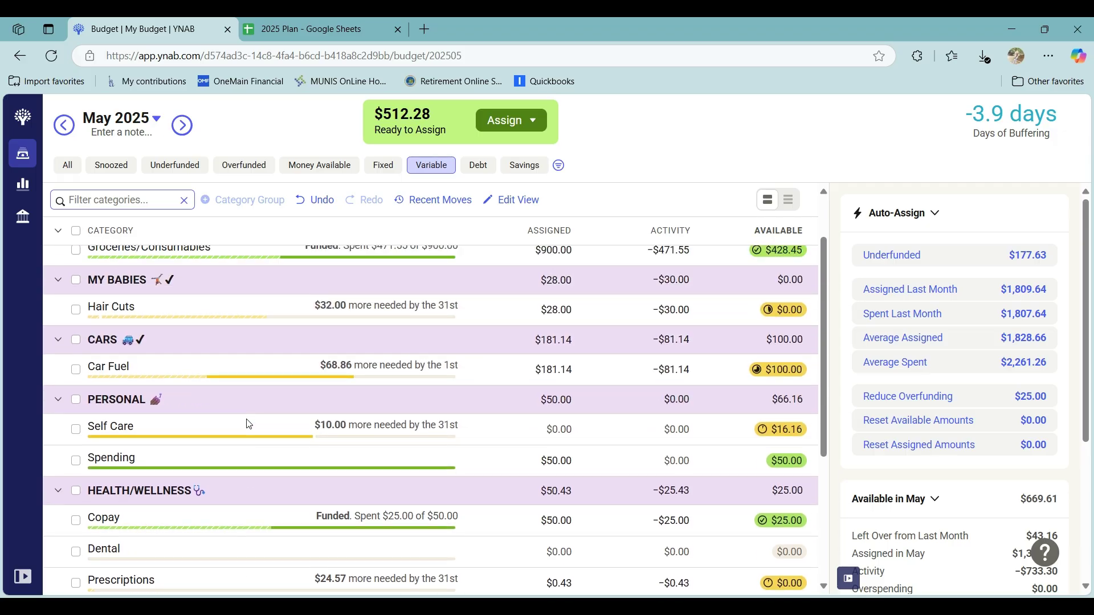
left_click(66, 167)
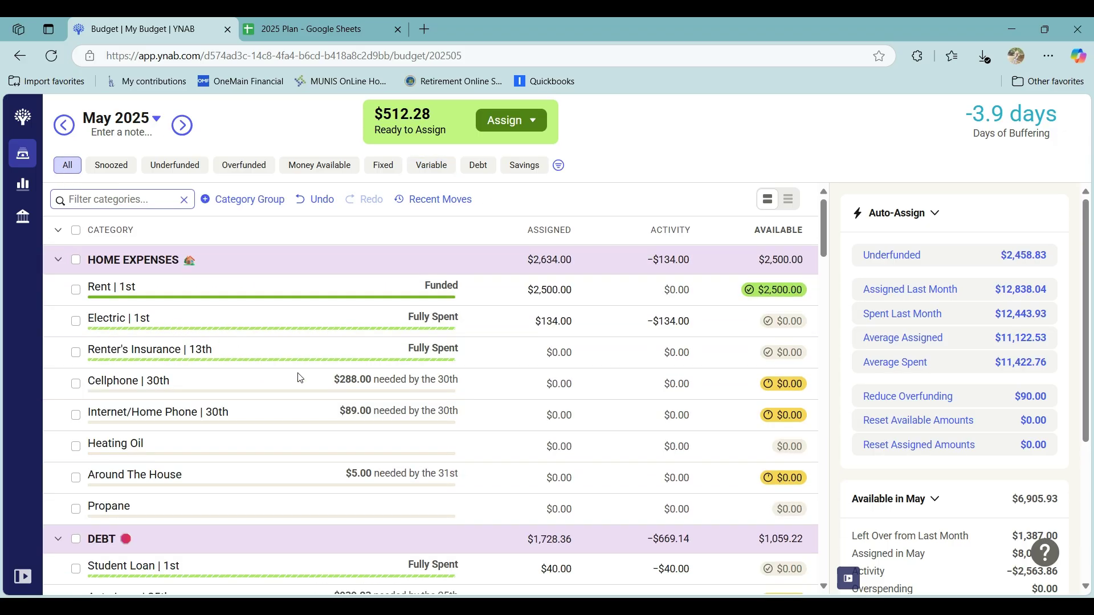
scroll(296, 376, "down", 7)
scroll(301, 378, "down", 6)
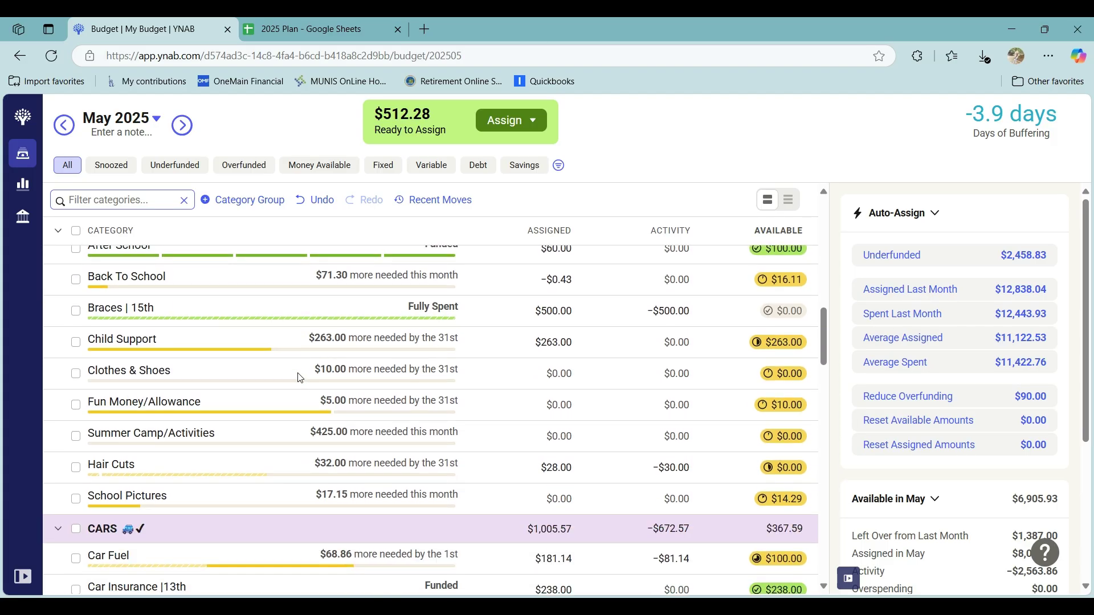
scroll(301, 378, "up", 1)
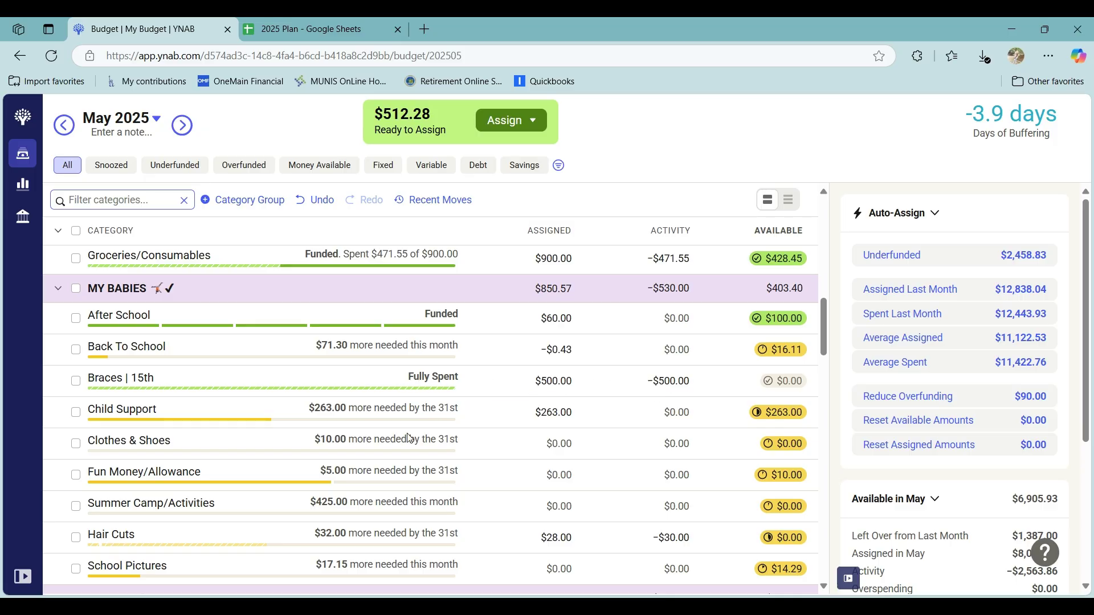
left_click(478, 381)
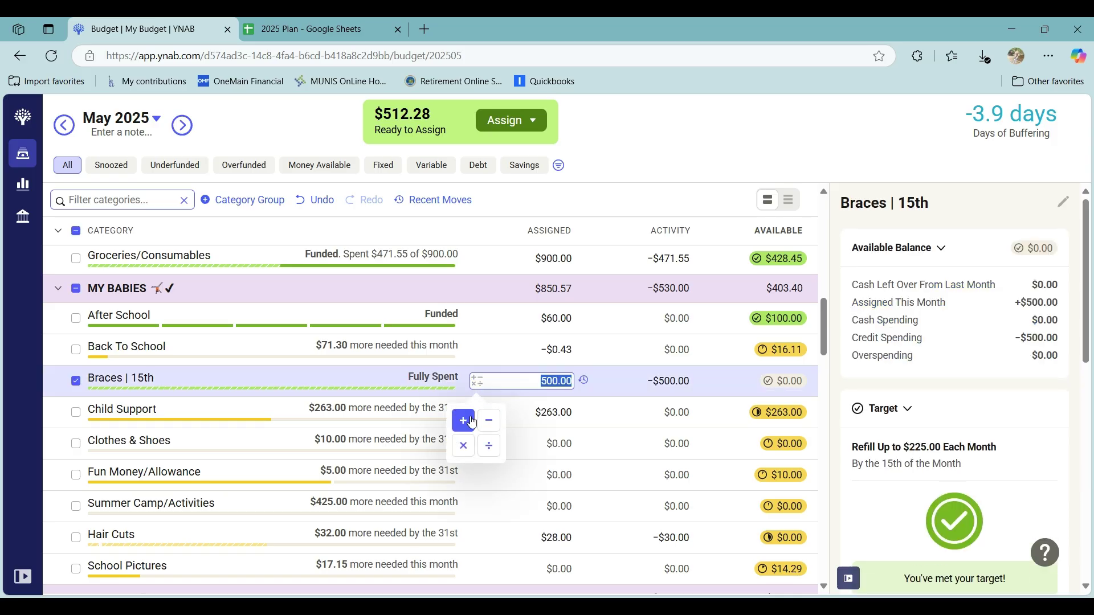
type("+22")
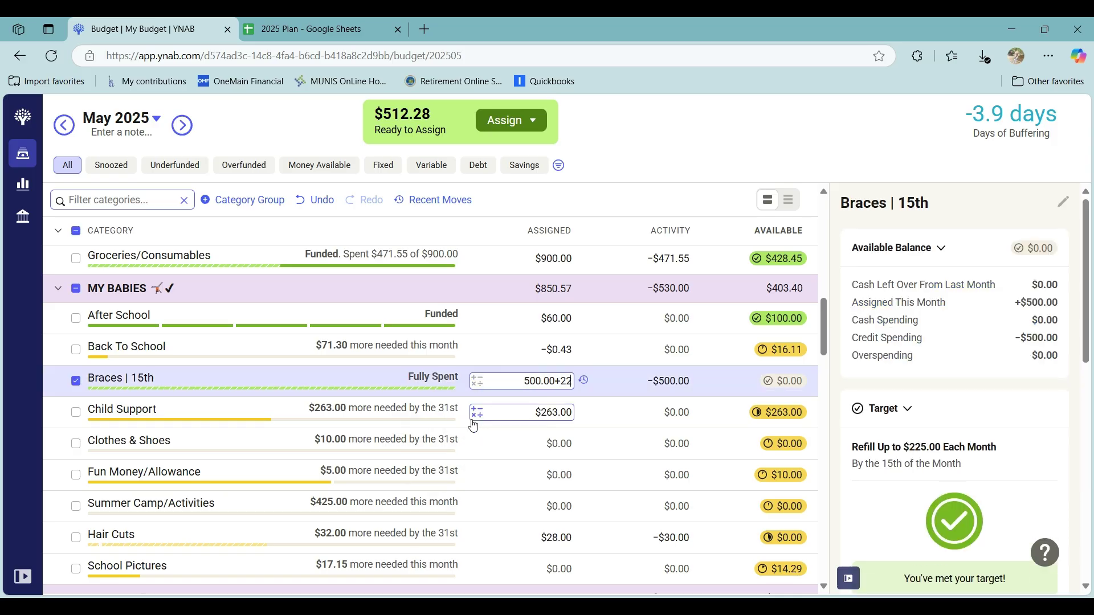
type("5")
key("Return")
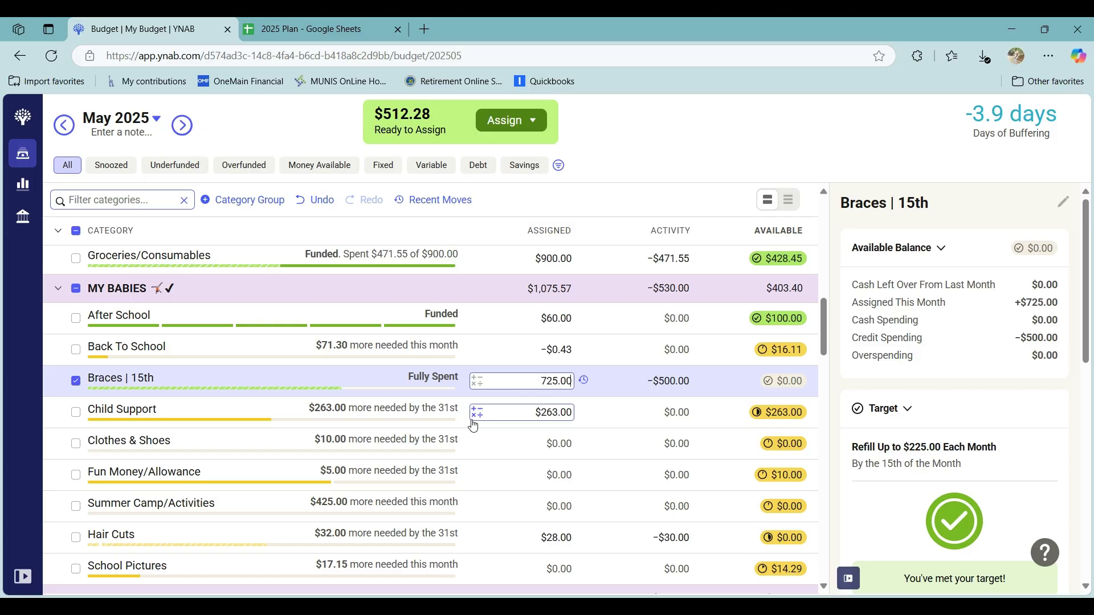
left_click(393, 134)
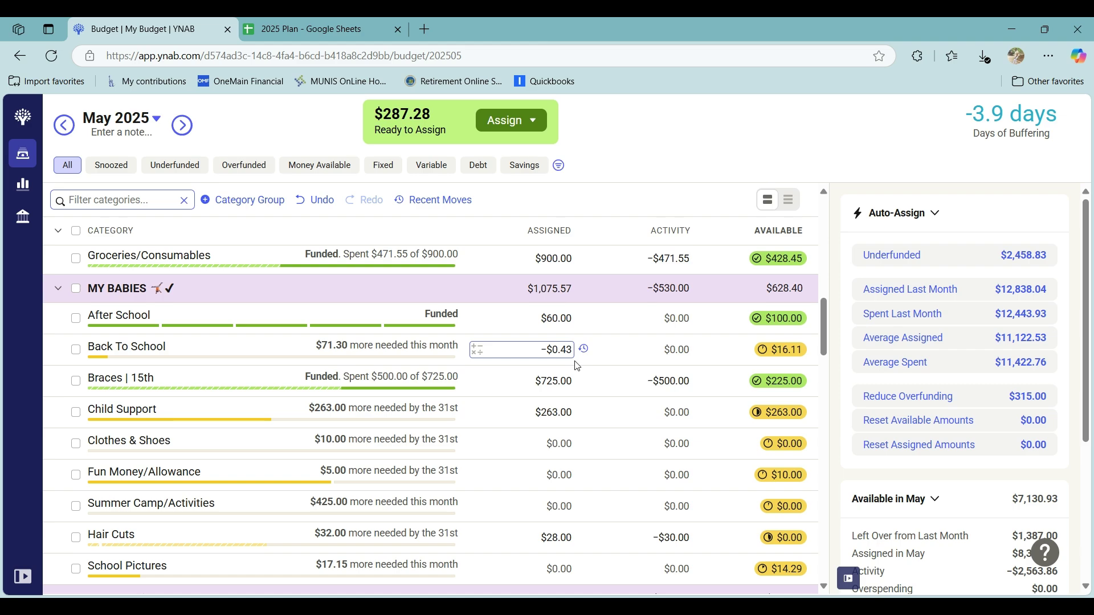
Check the payment notes for Summer Camp/Activities, assign $150 to that category, and leave it deselected.
left_click(77, 516)
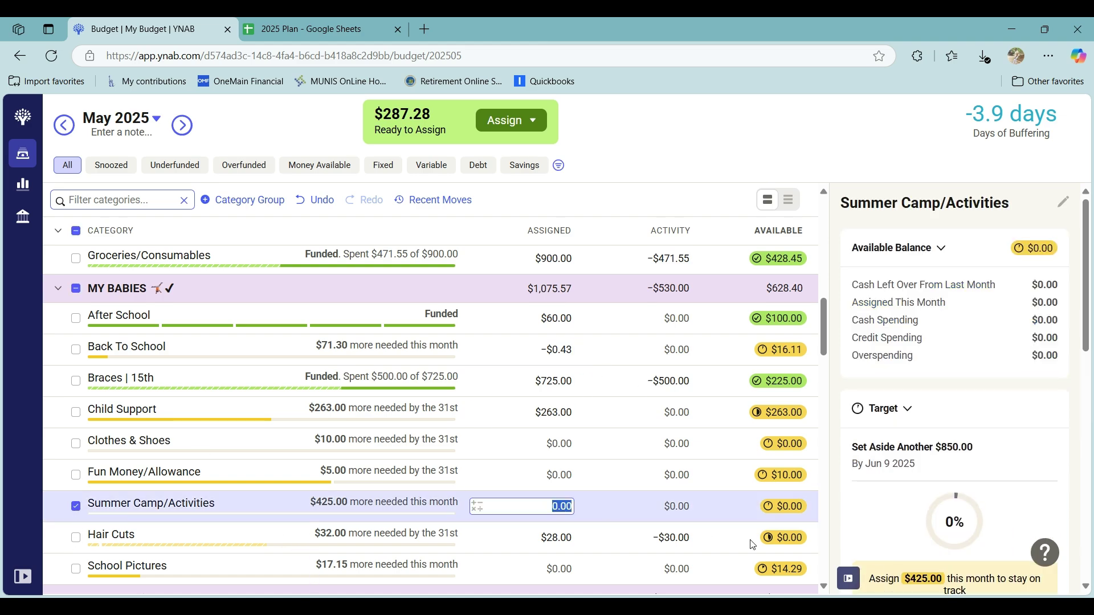
scroll(910, 468, "down", 4)
scroll(912, 474, "down", 7)
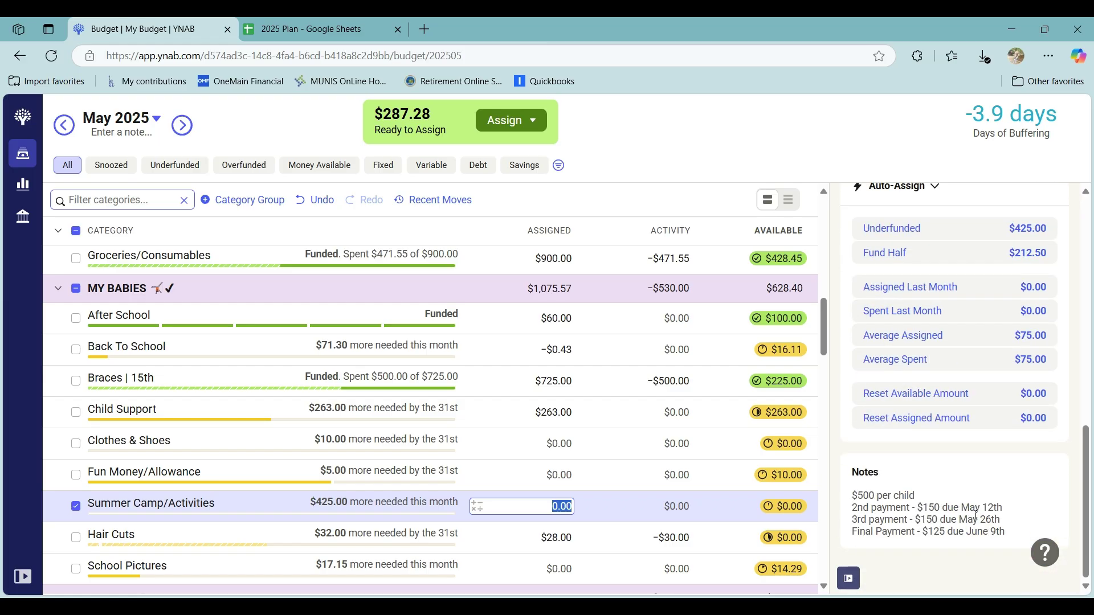
key("Escape")
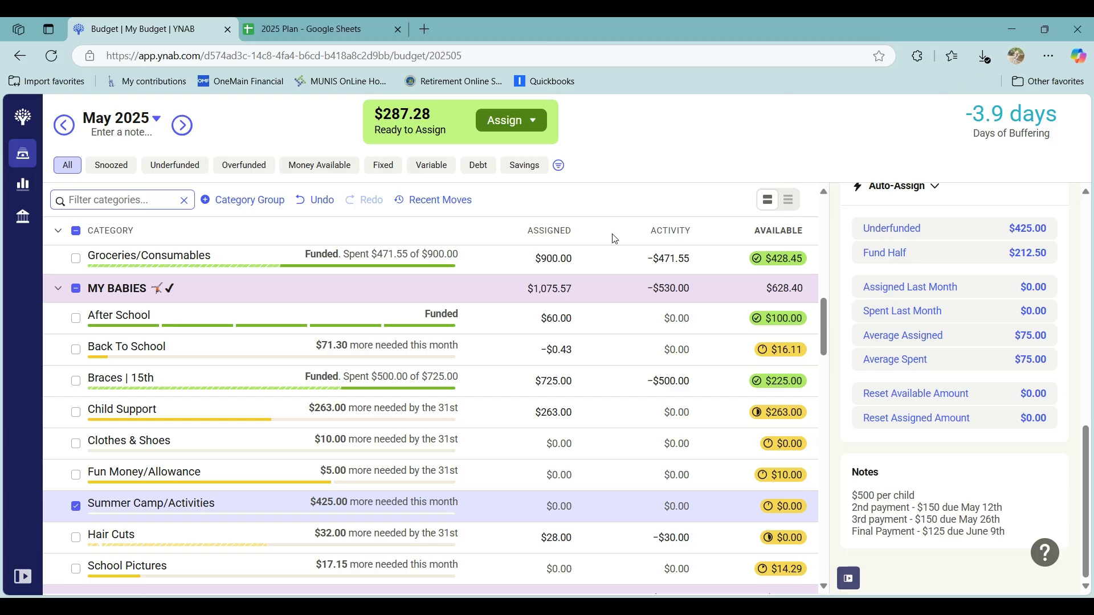
left_click(545, 504)
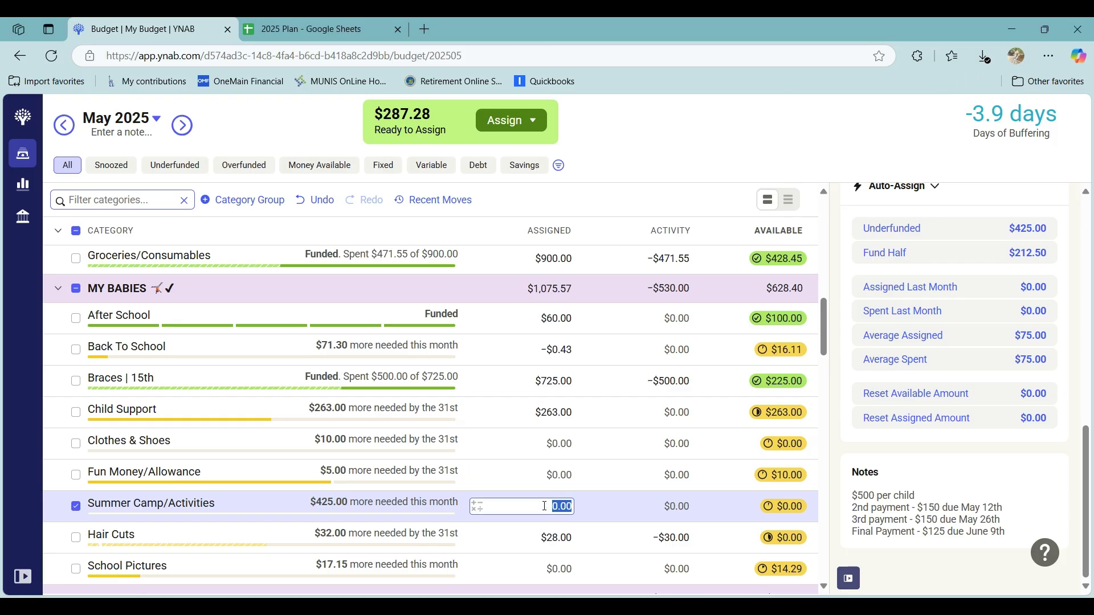
type("150")
key("Return")
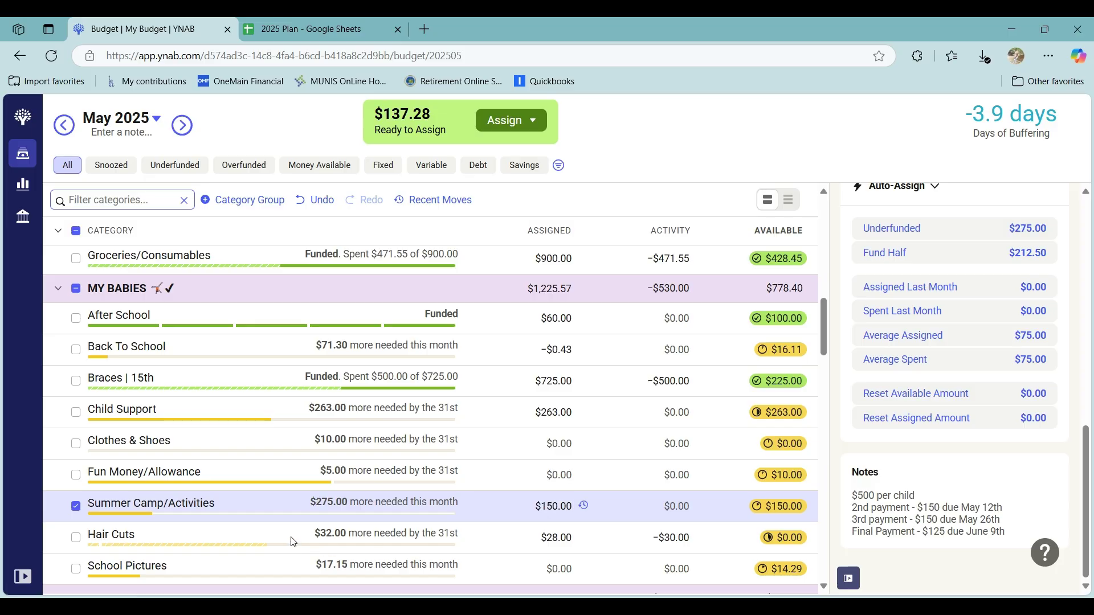
left_click(76, 507)
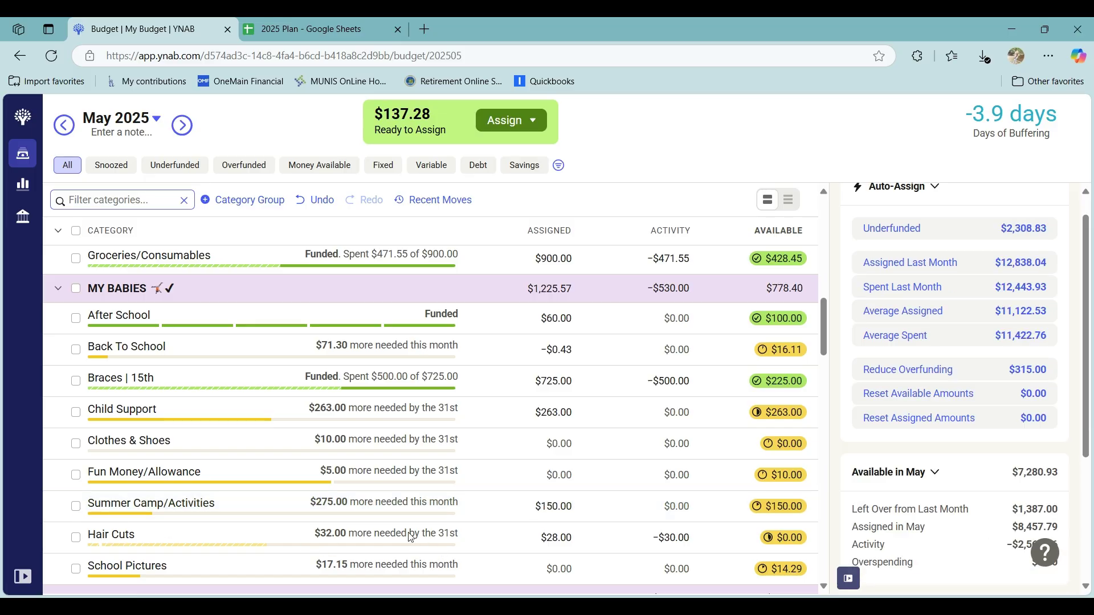
Try adding $100 to the amount assigned to After School under My Babies, and undo that assignment.
left_click(475, 319)
left_click(464, 359)
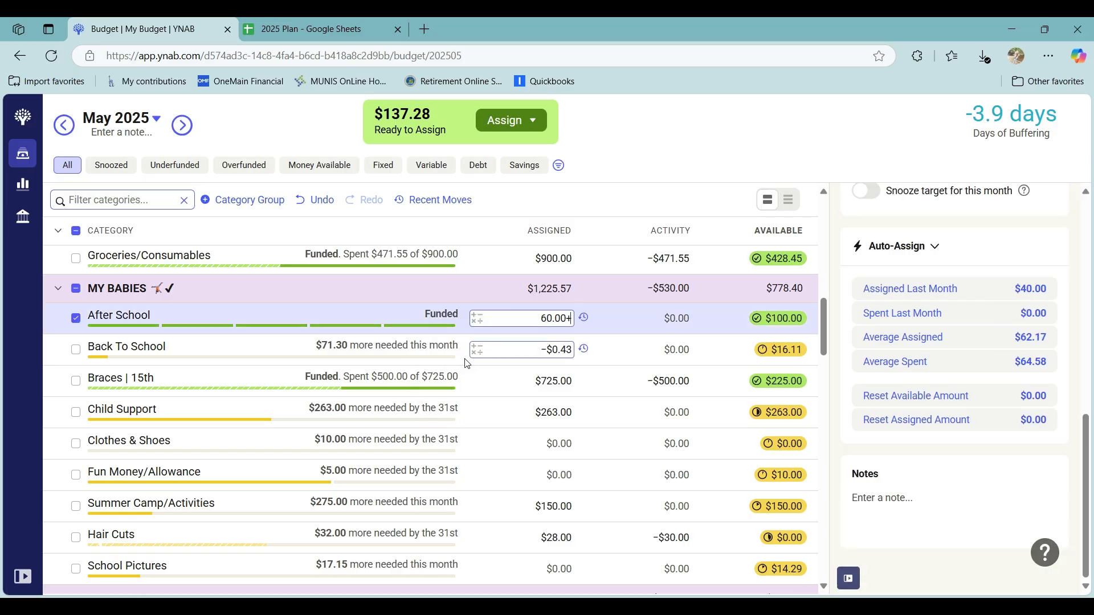
type("100")
key("Return")
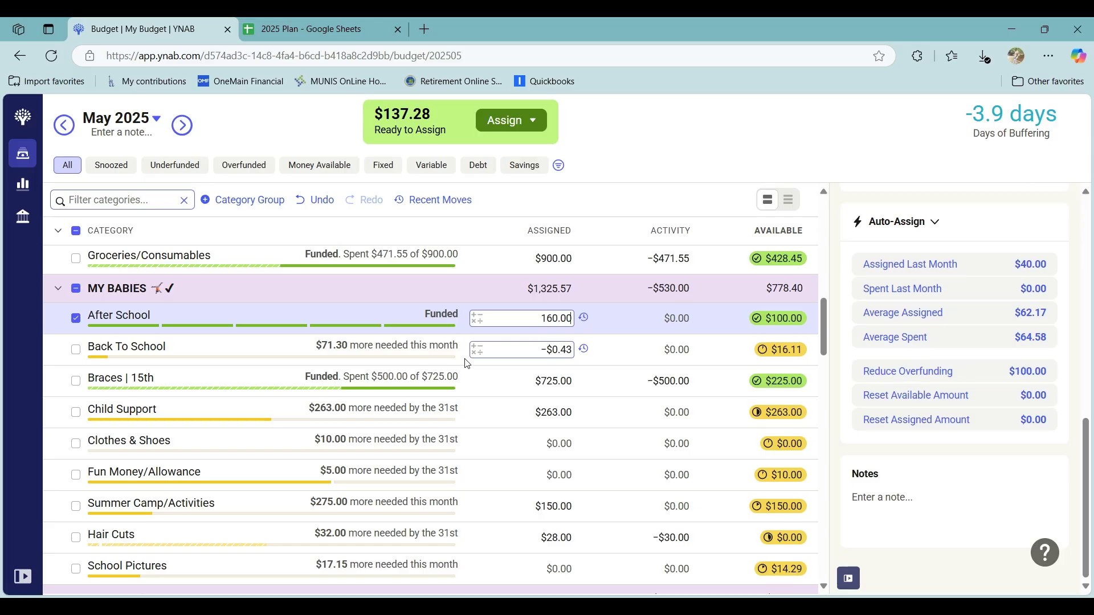
left_click(76, 318)
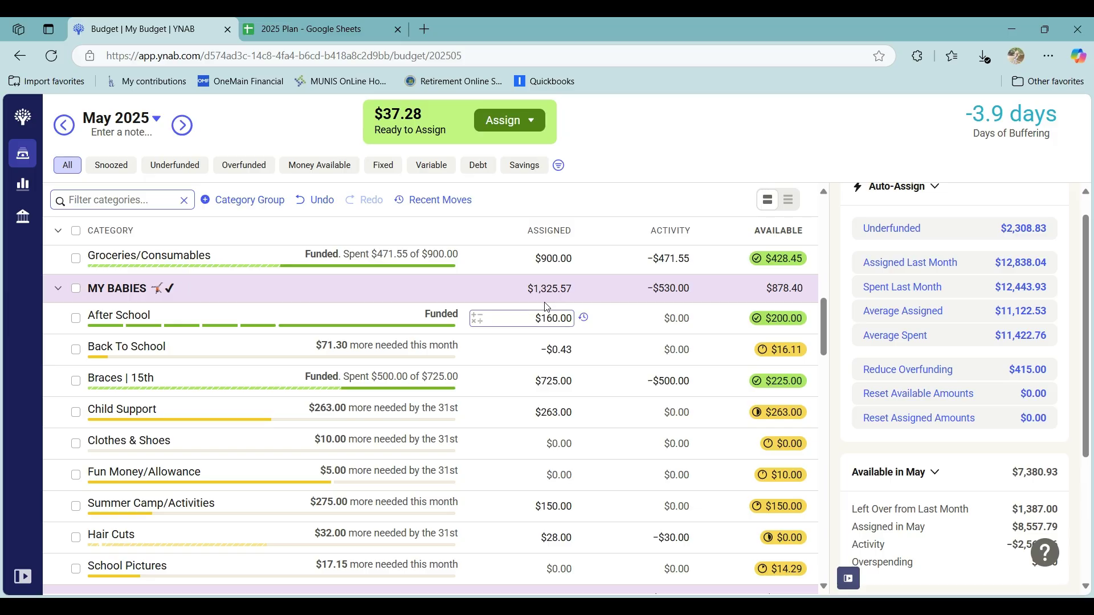
left_click(315, 200)
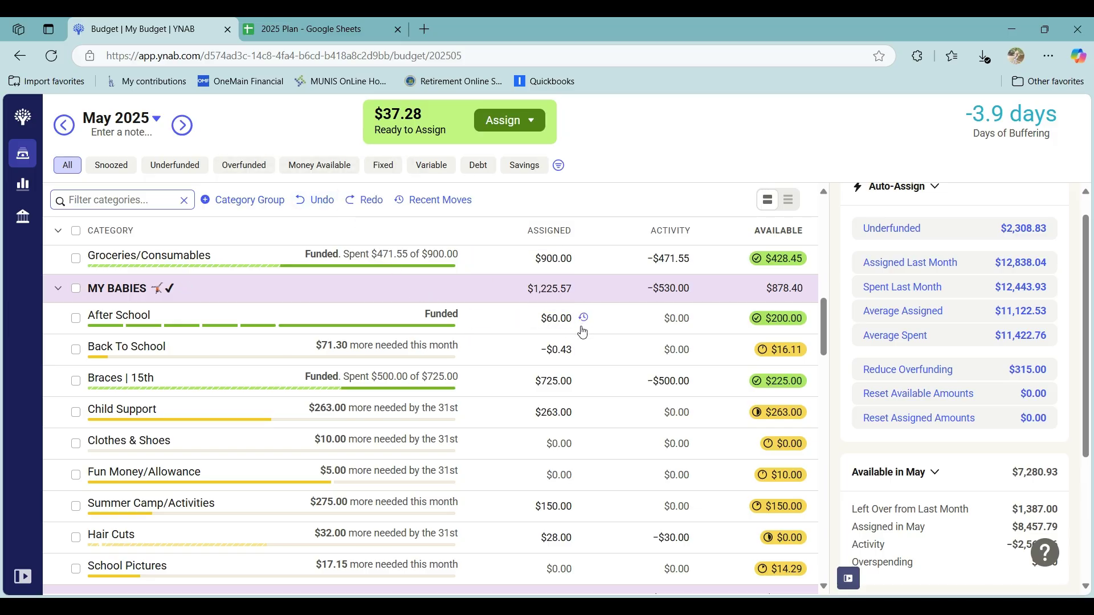
Add $60 to the amount assigned to After School under My Babies, and leave the category deselected.
left_click(557, 329)
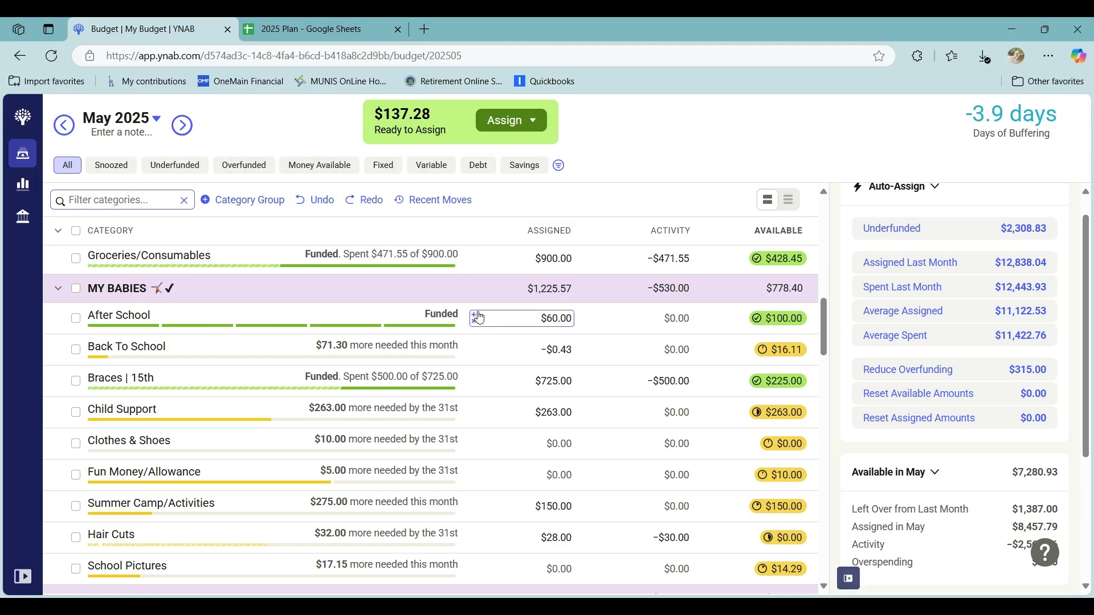
left_click(475, 319)
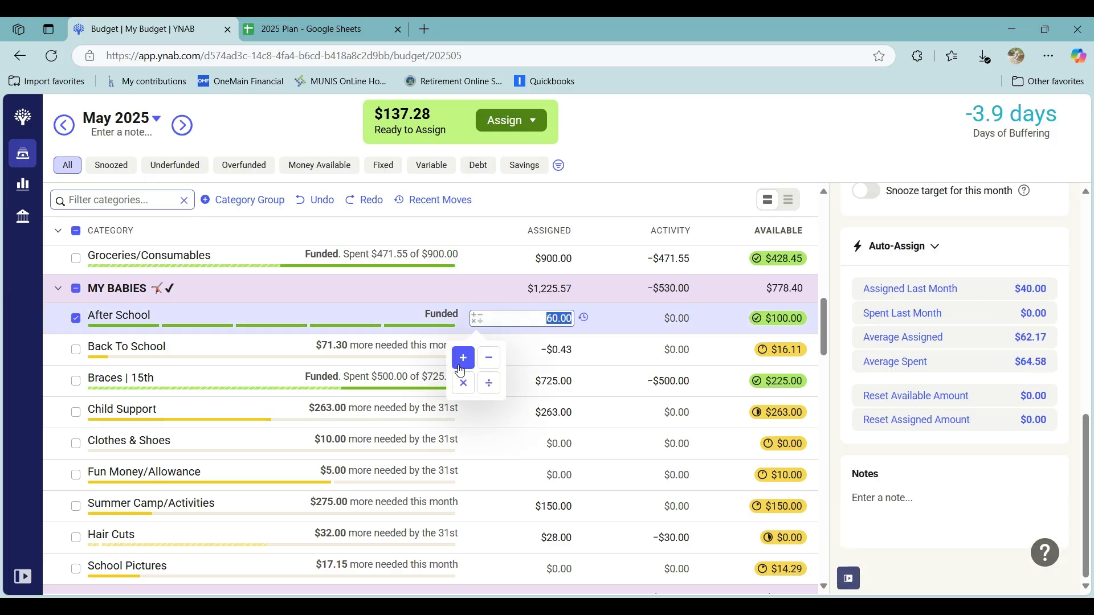
left_click(460, 365)
type("60")
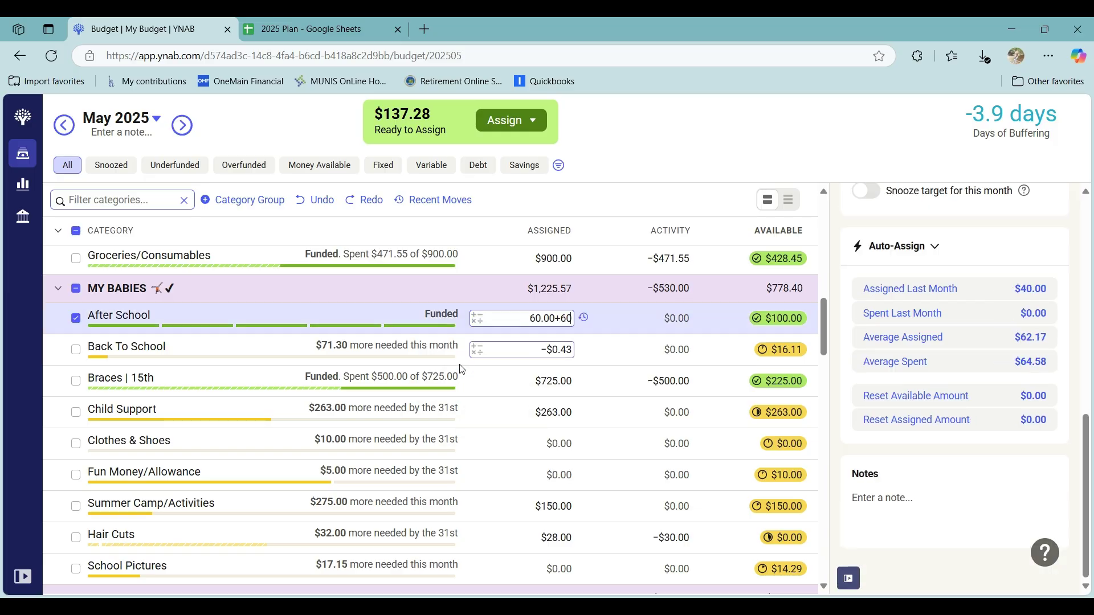
key("Return")
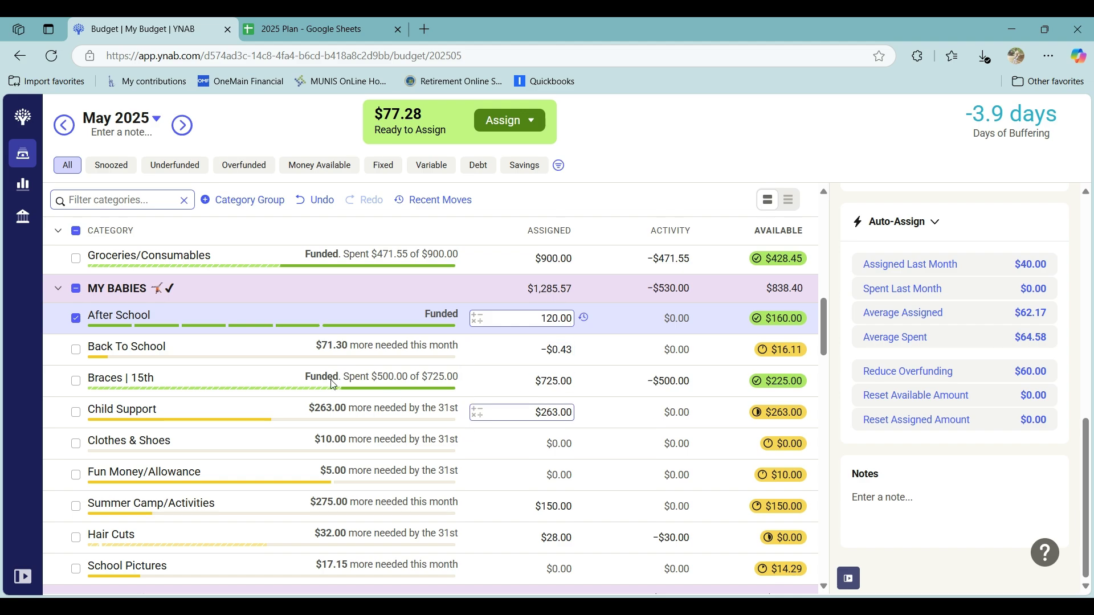
left_click(75, 319)
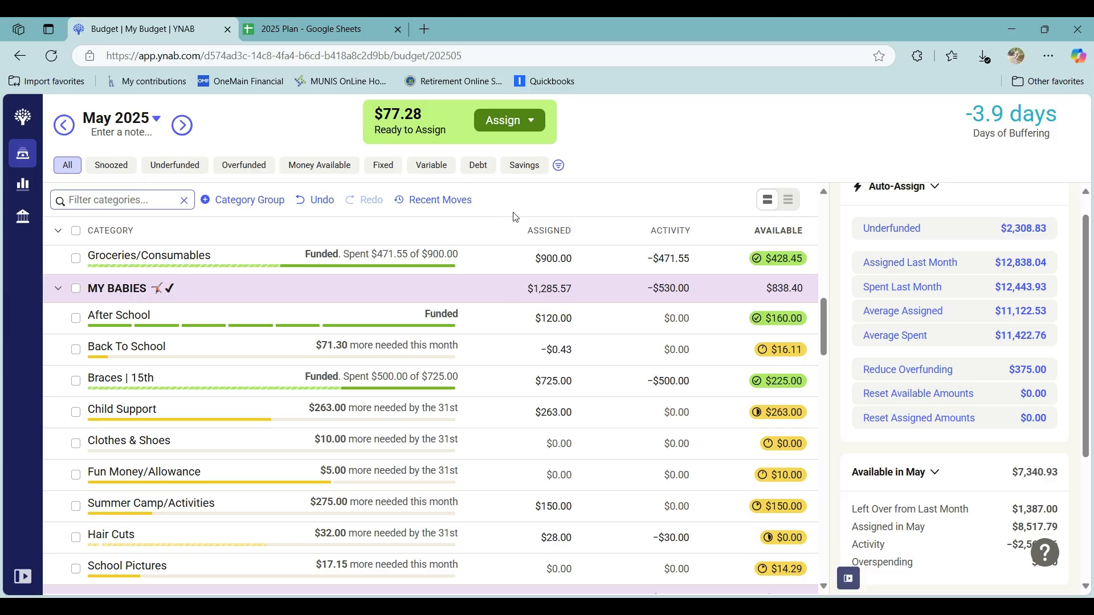
Show only the savings categories and auto-assign the underfunded $54.52 to Emergency Fund under Family, leaving it deselected.
left_click(524, 166)
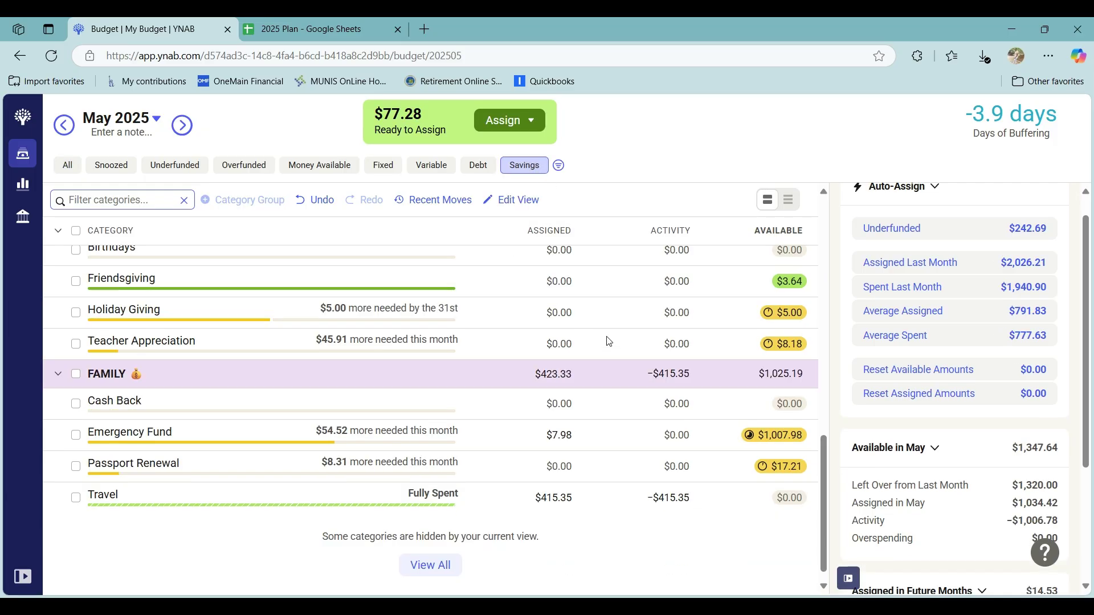
scroll(629, 405, "up", 5)
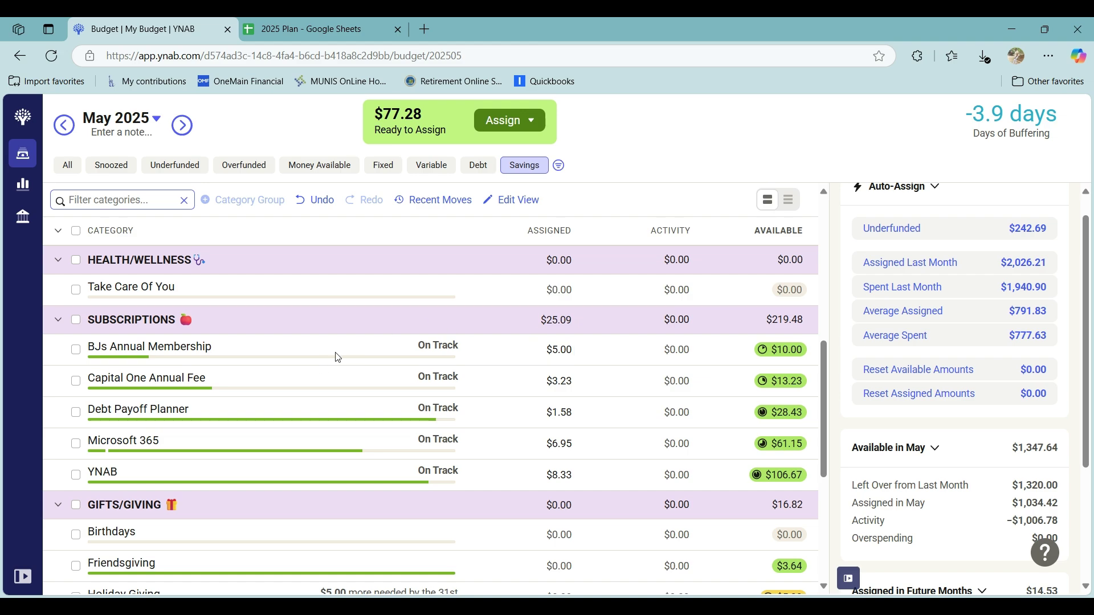
scroll(483, 282, "down", 3)
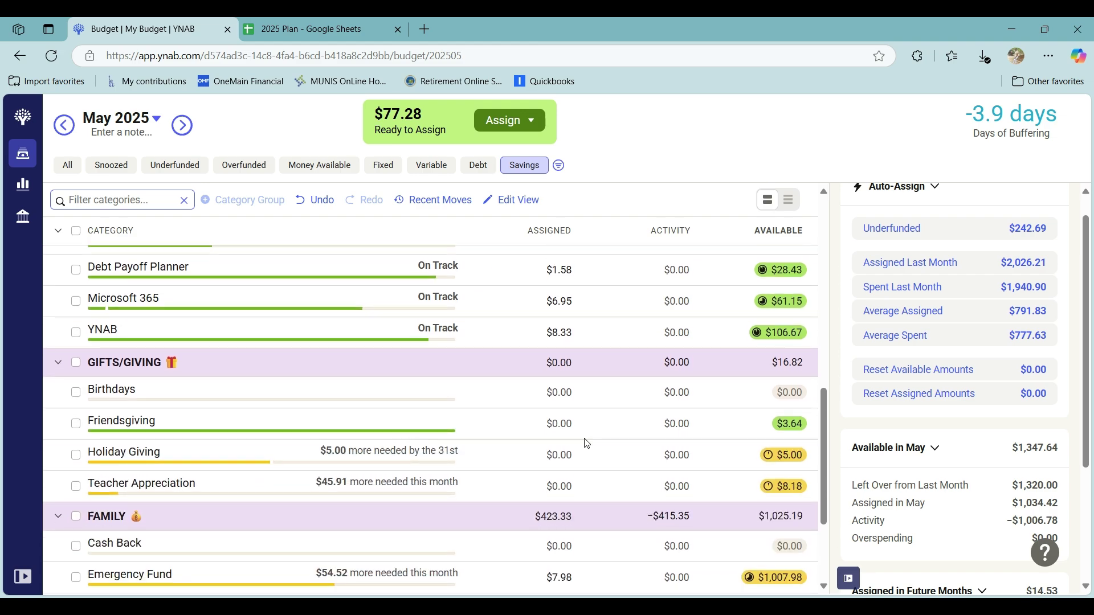
scroll(612, 484, "down", 1)
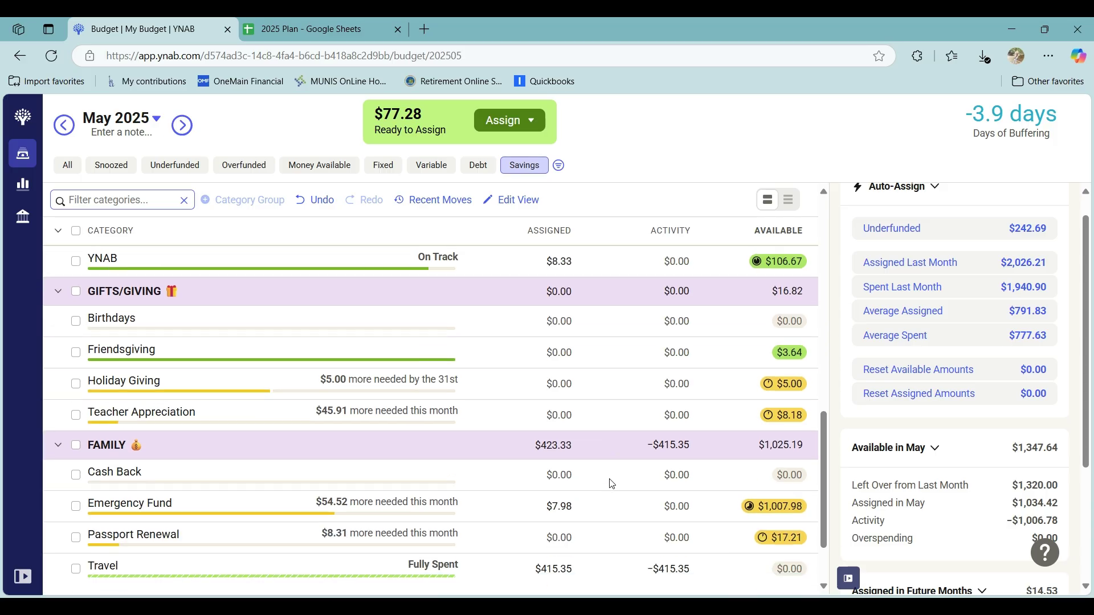
left_click(76, 507)
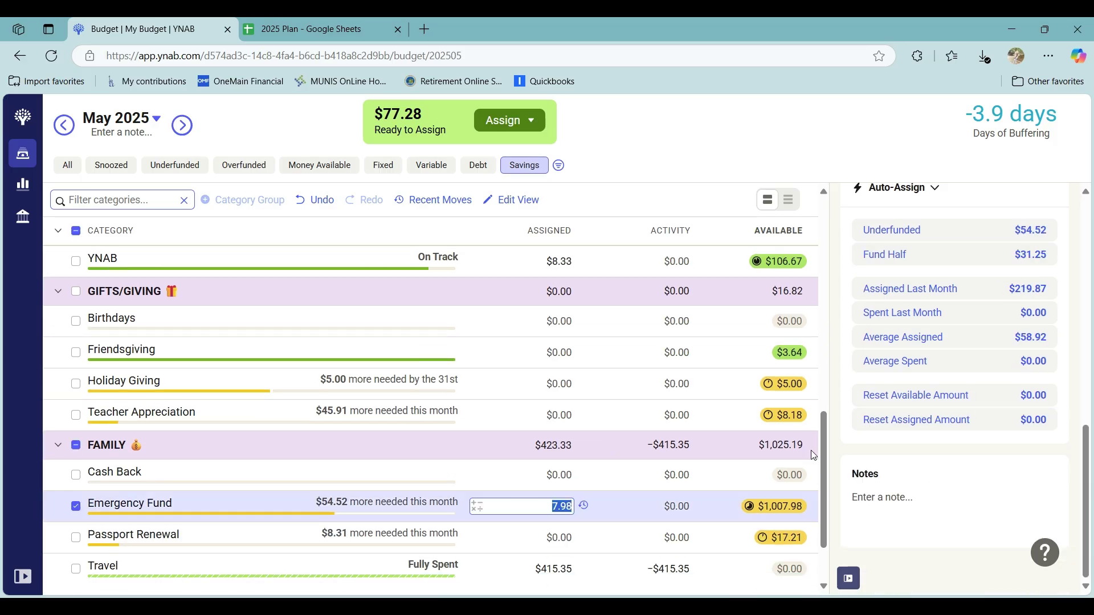
left_click(995, 231)
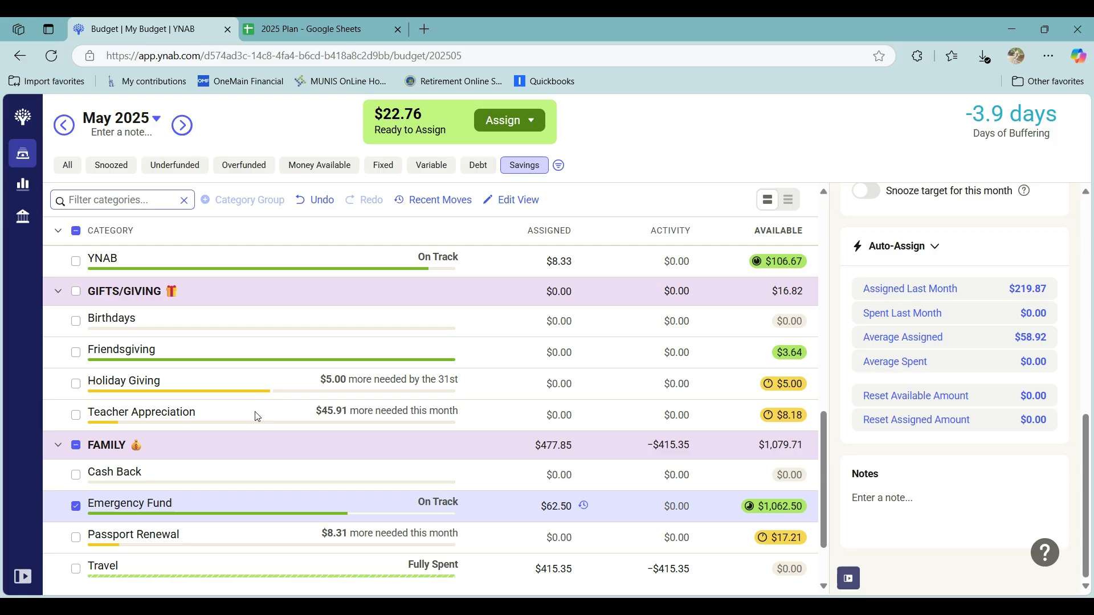
left_click(76, 506)
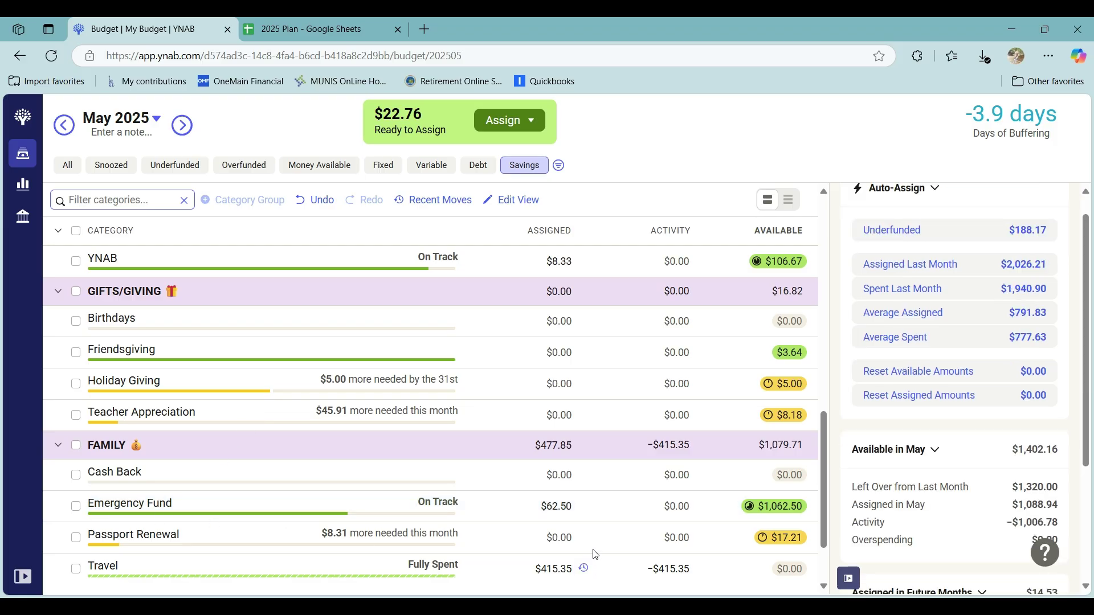
Auto-assign the underfunded $8.31 to Passport Renewal under Family, and leave the category deselected.
left_click(76, 538)
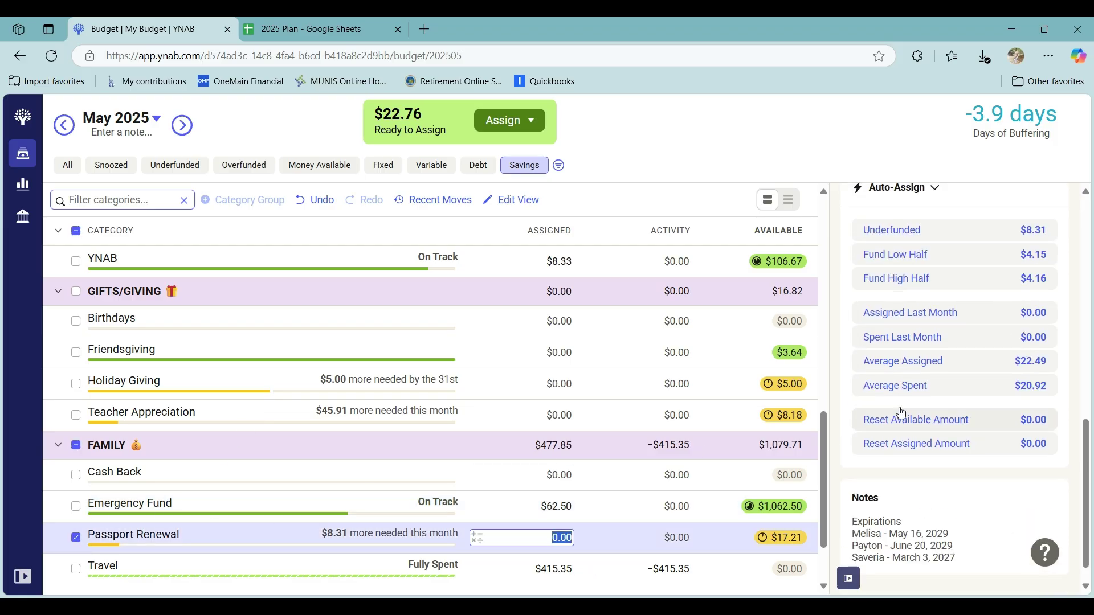
left_click(1017, 232)
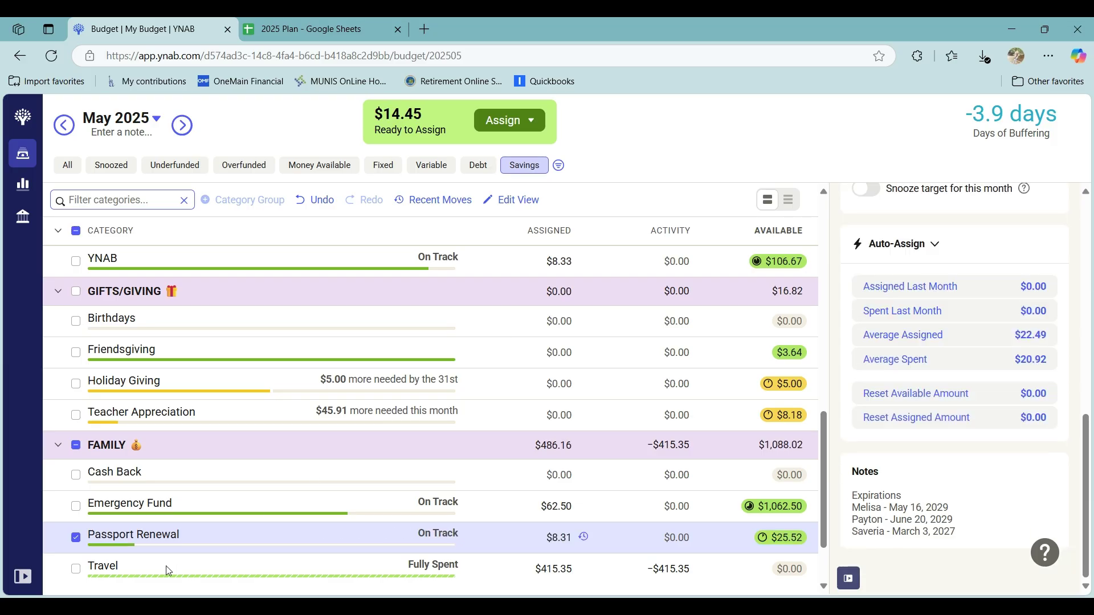
left_click(77, 540)
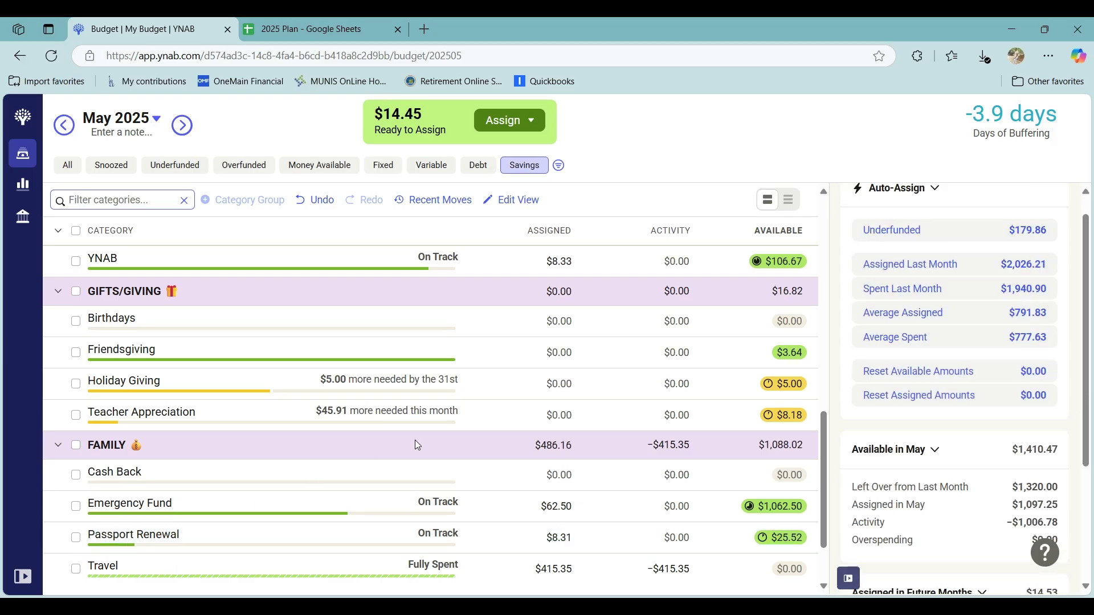
Auto-assign the underfunded $1.63 to Defensive Driving under Cars.
scroll(588, 455, "up", 2)
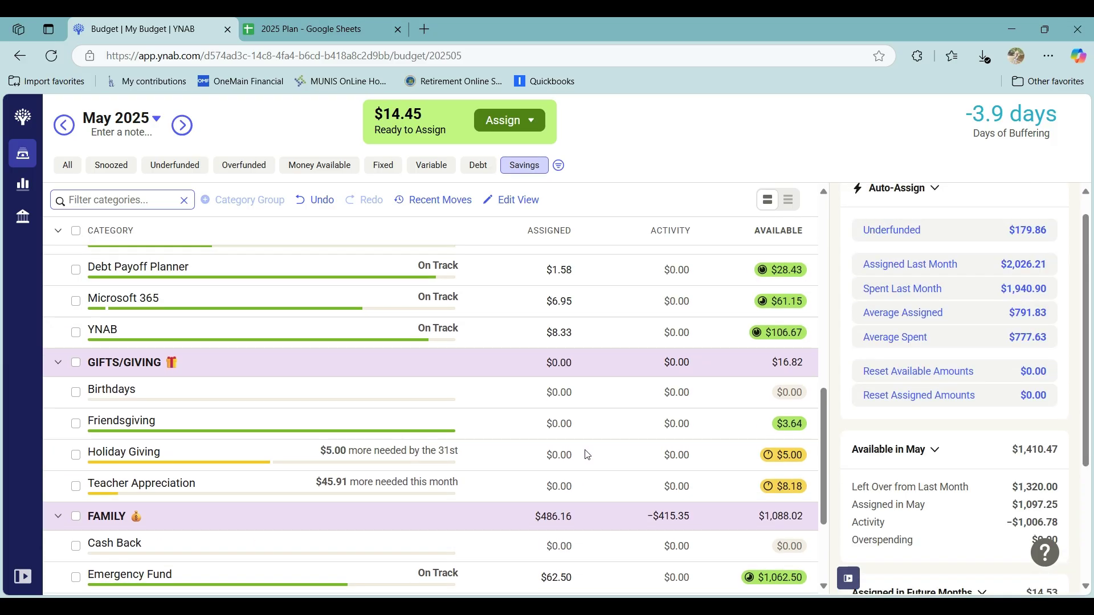
scroll(588, 455, "up", 2)
left_click(566, 529)
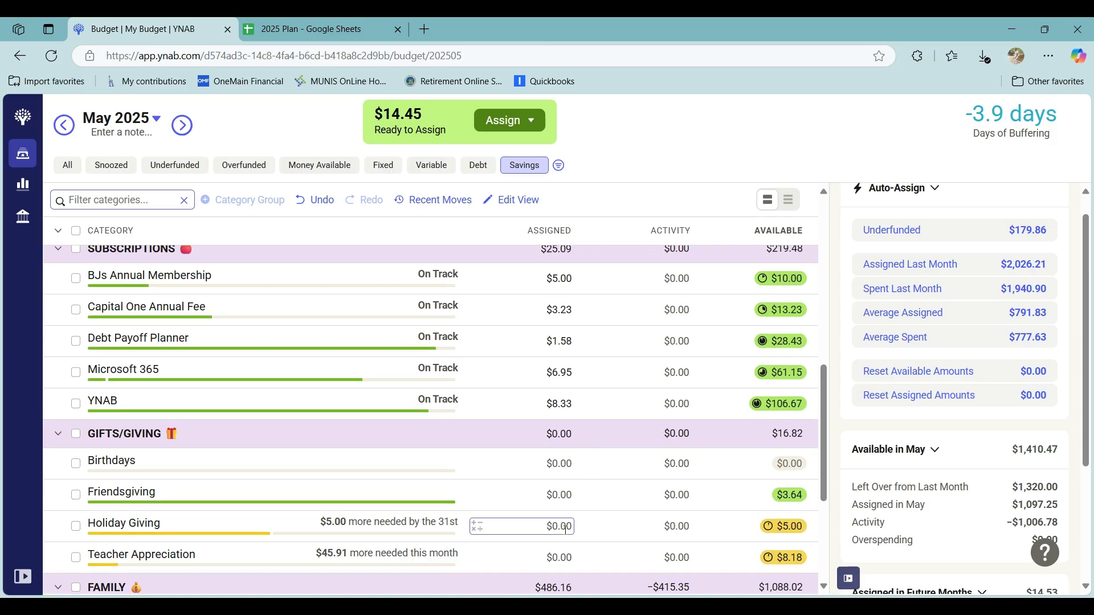
key("Escape")
scroll(682, 458, "up", 5)
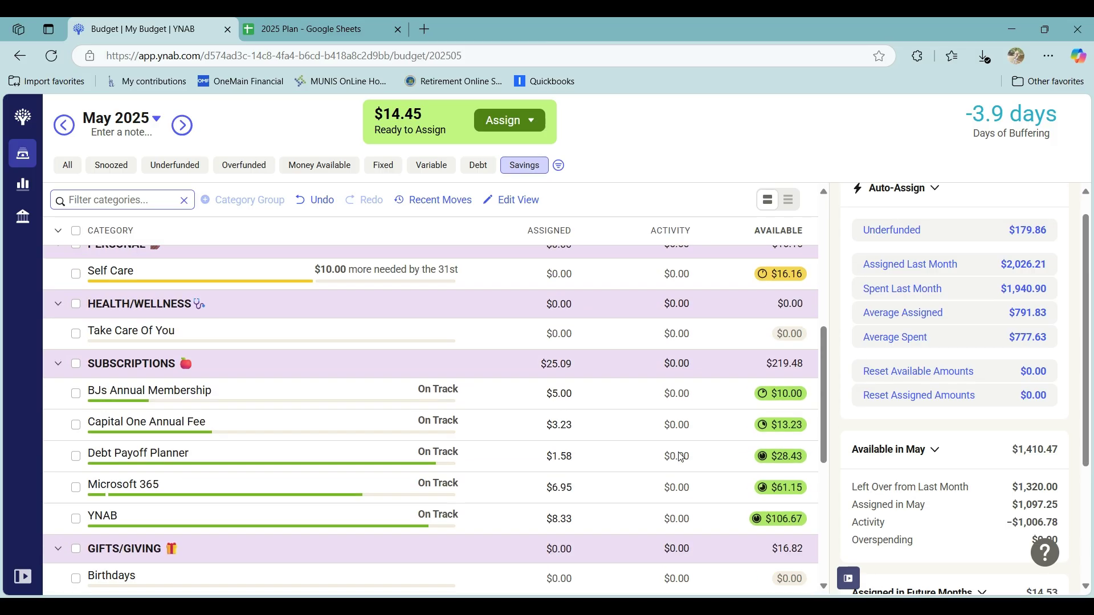
scroll(681, 457, "up", 6)
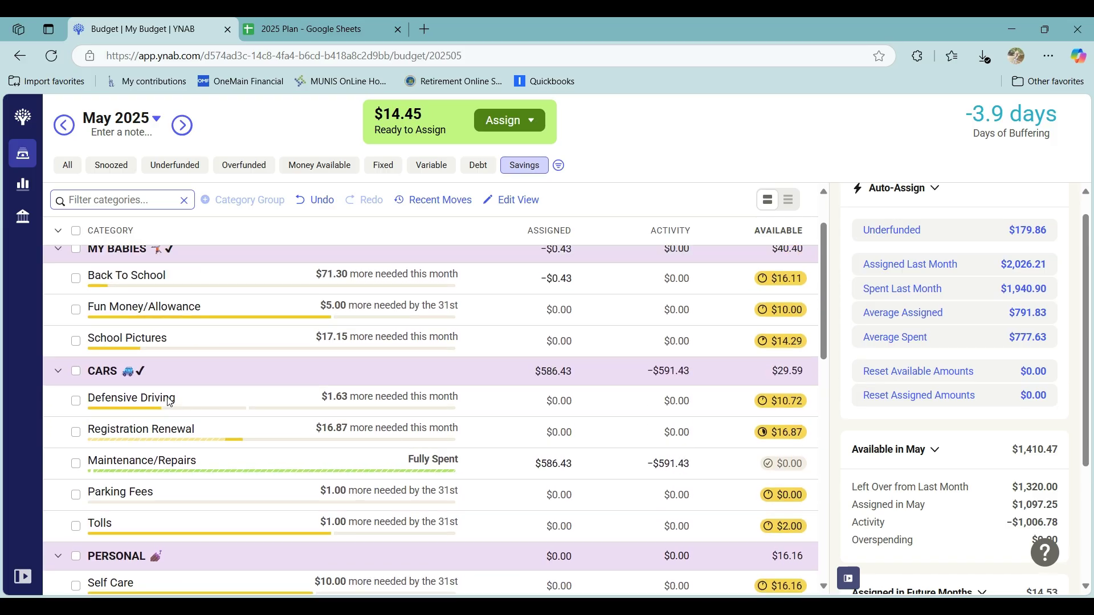
left_click(75, 404)
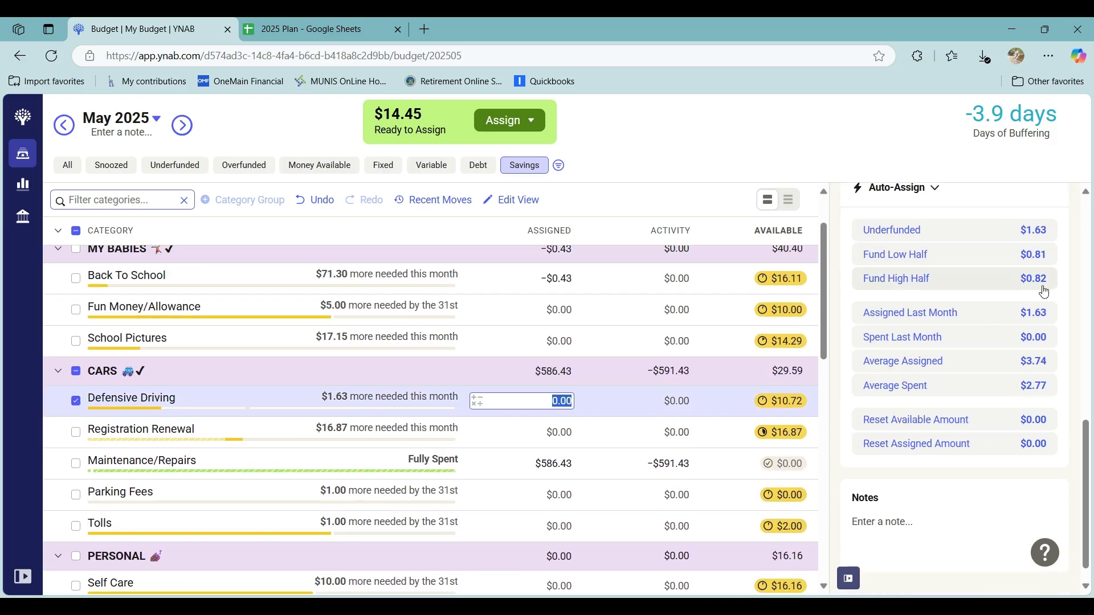
left_click(969, 231)
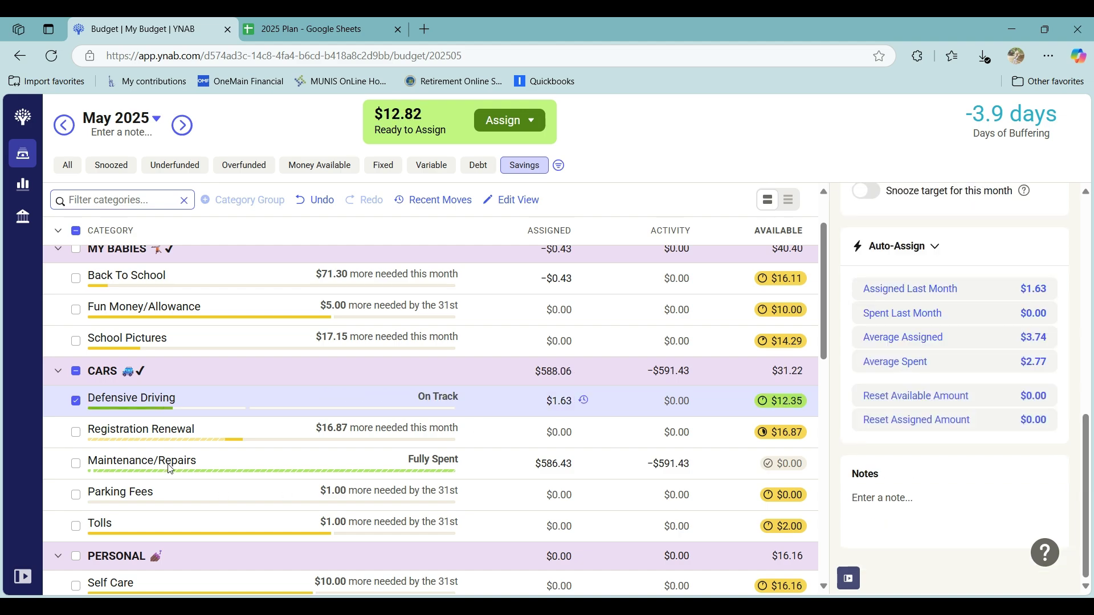
Assign the remaining $12.82 to Registration Renewal under Cars, and leave the category deselected.
scroll(305, 347, "up", 1)
scroll(306, 346, "down", 2)
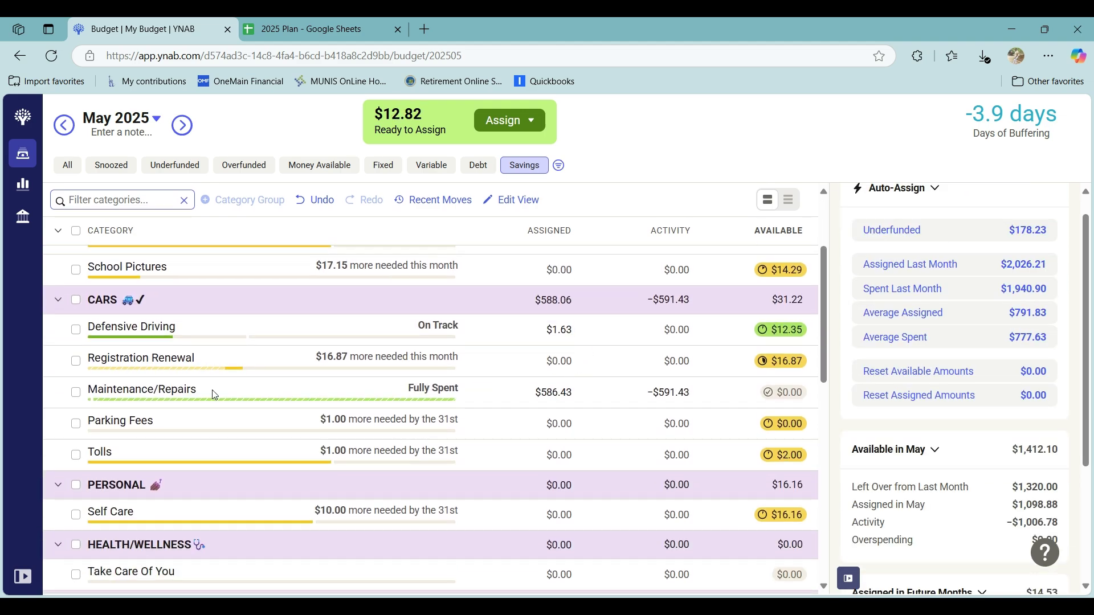
left_click(542, 362)
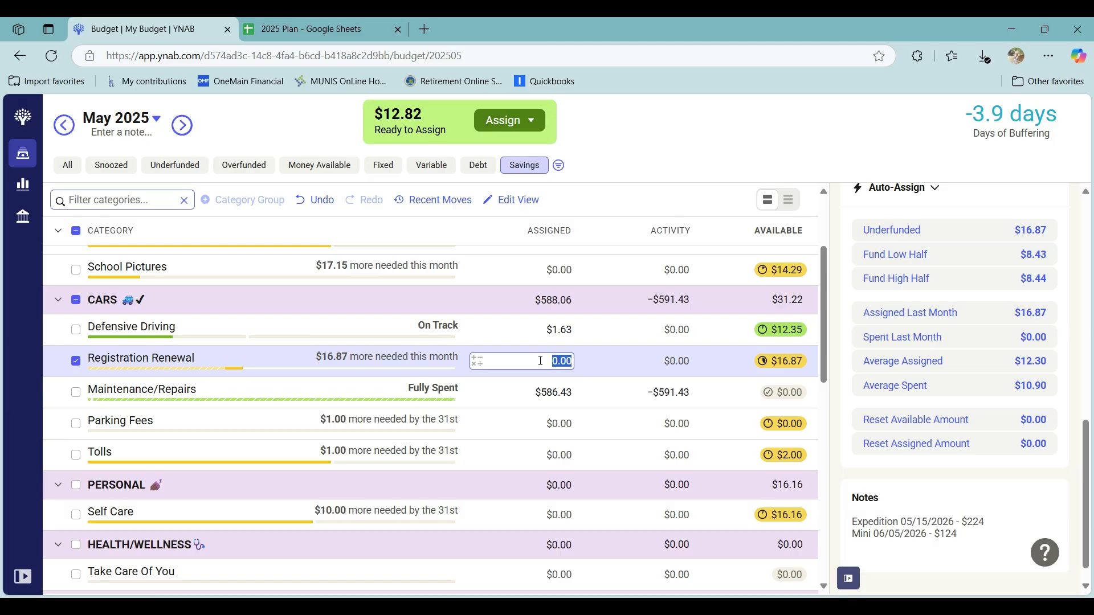
type("12.82")
key("Return")
left_click(78, 361)
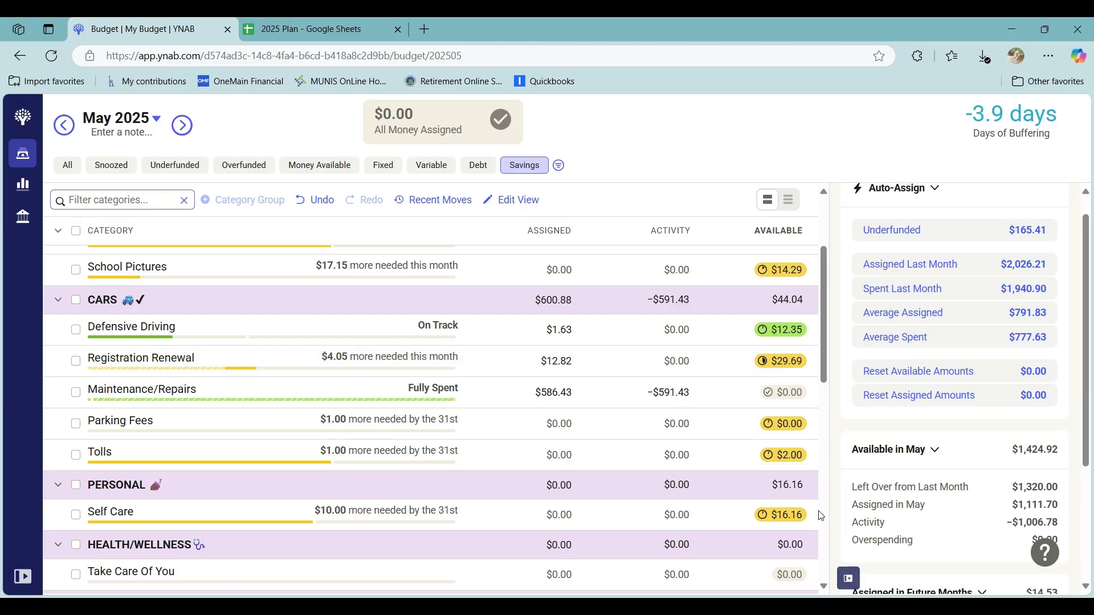
Hide the budget inspector and show all categories, returning to the Home Expenses group at the beginning of the budget.
left_click(848, 579)
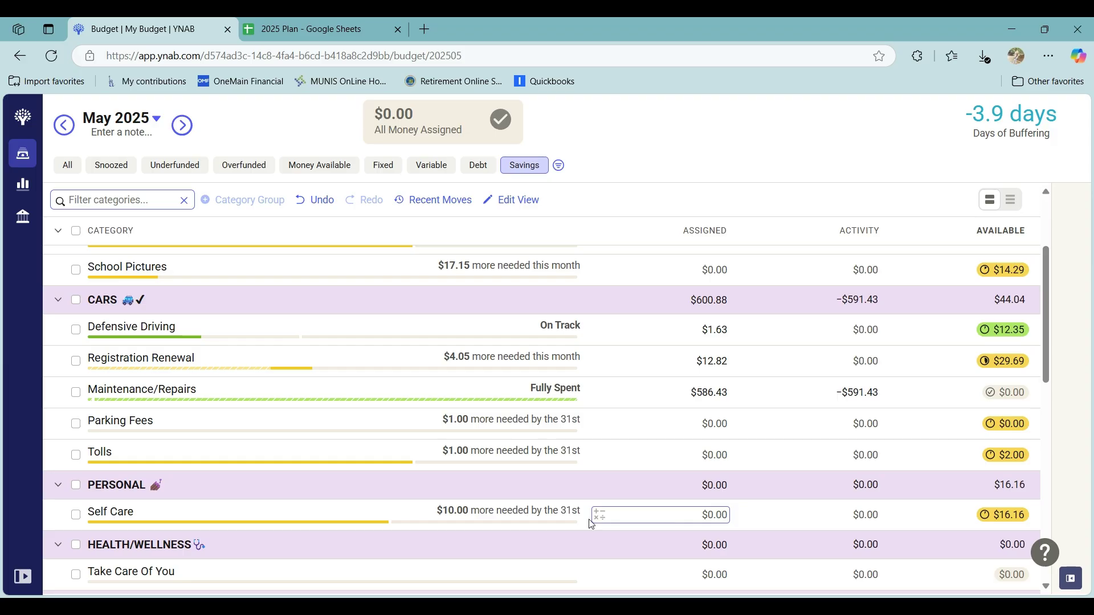
left_click(69, 166)
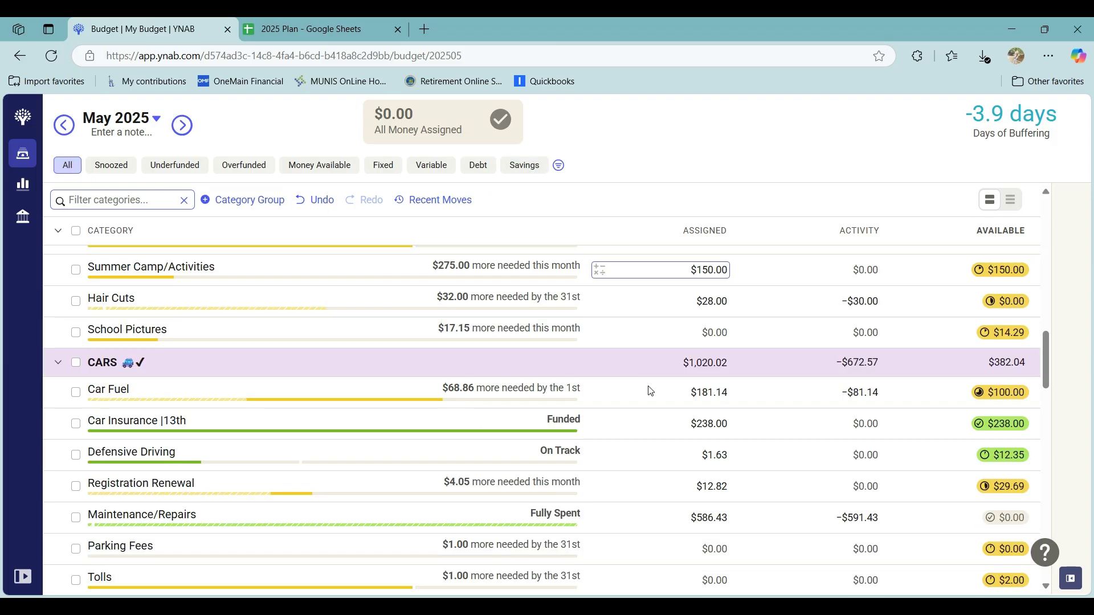
scroll(649, 394, "up", 5)
scroll(650, 395, "up", 10)
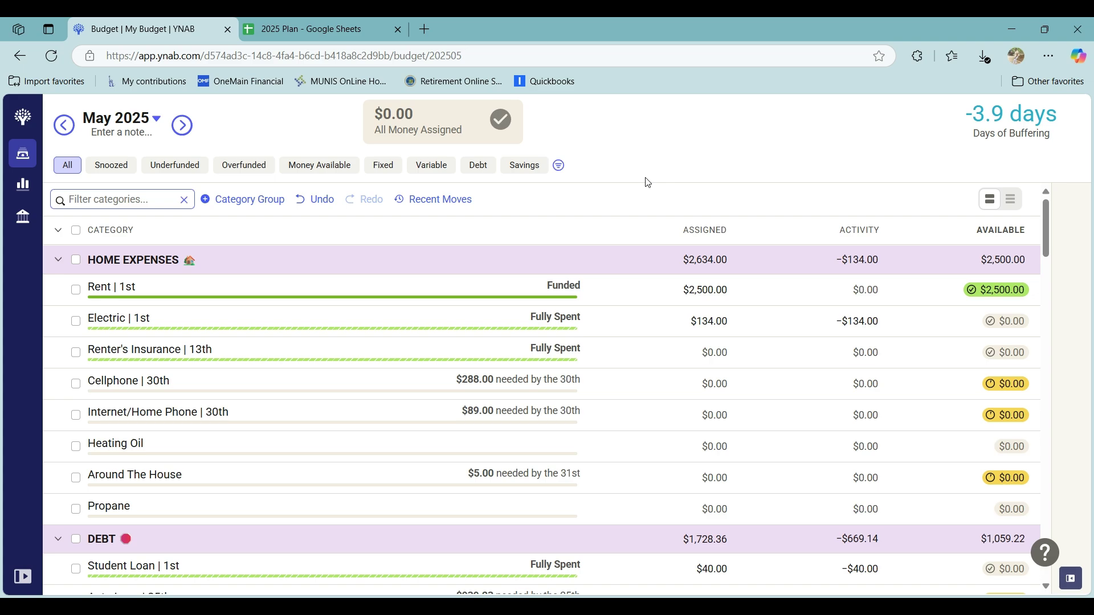
Review the underfunded amount for the whole month in the budget inspector, and leave the inspector hidden.
left_click(1070, 579)
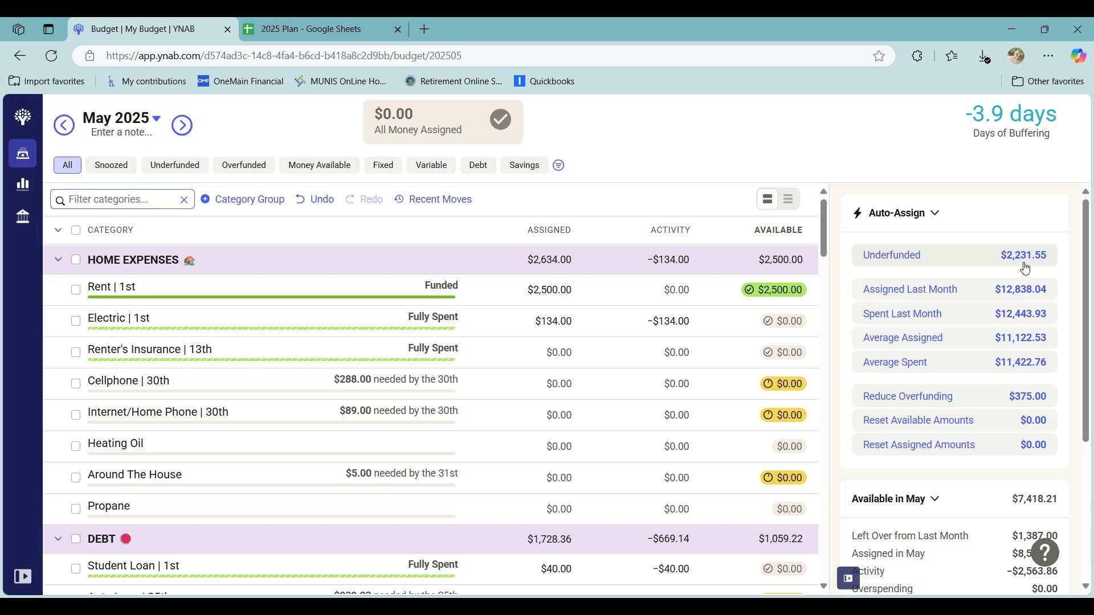
left_click(849, 579)
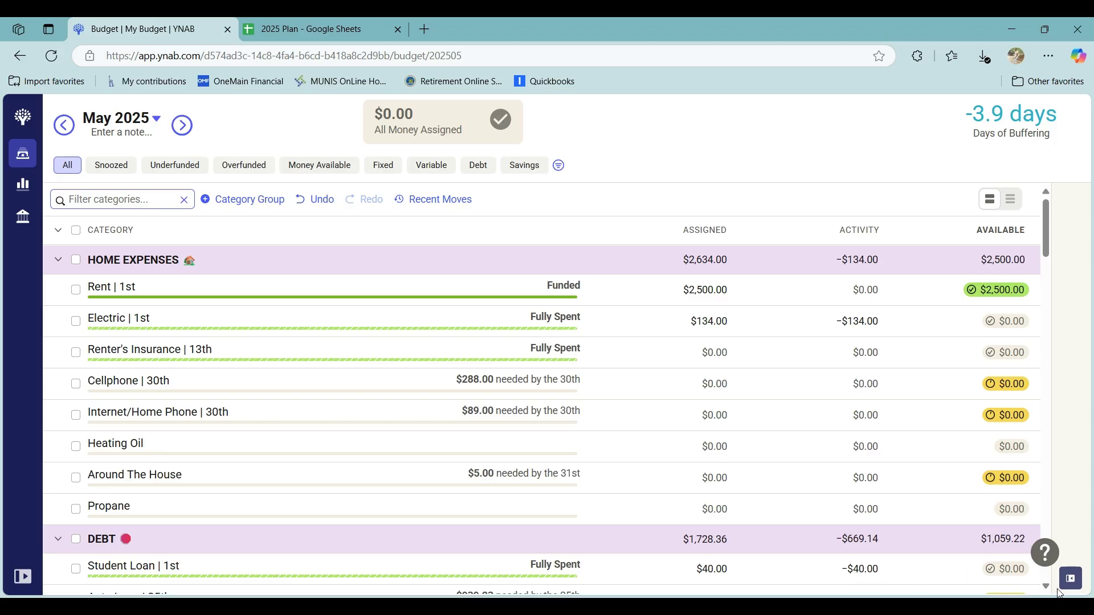
left_click(1071, 578)
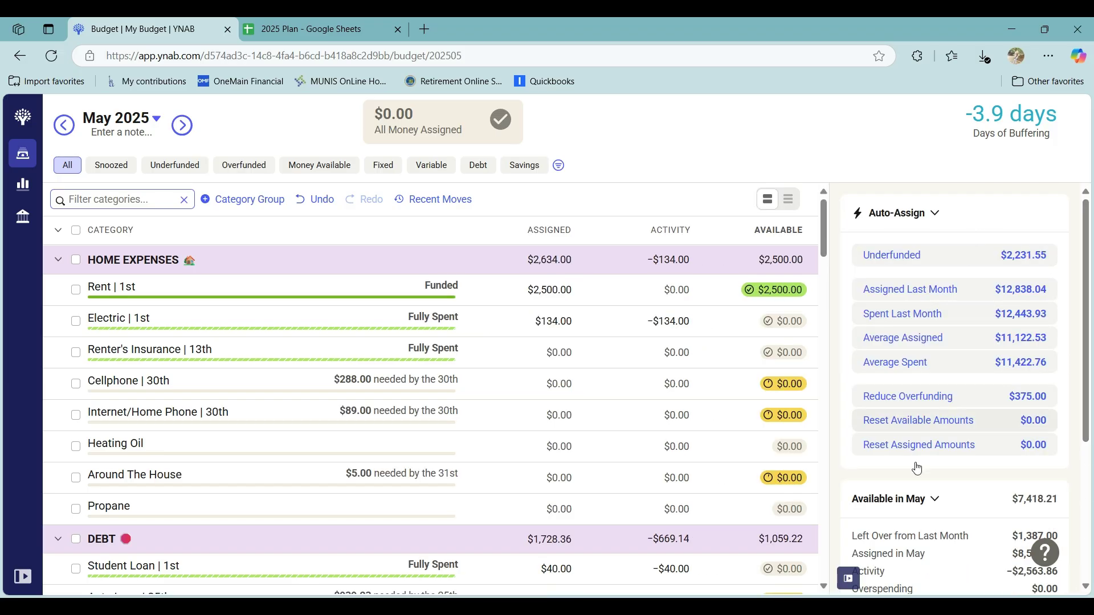
left_click(849, 578)
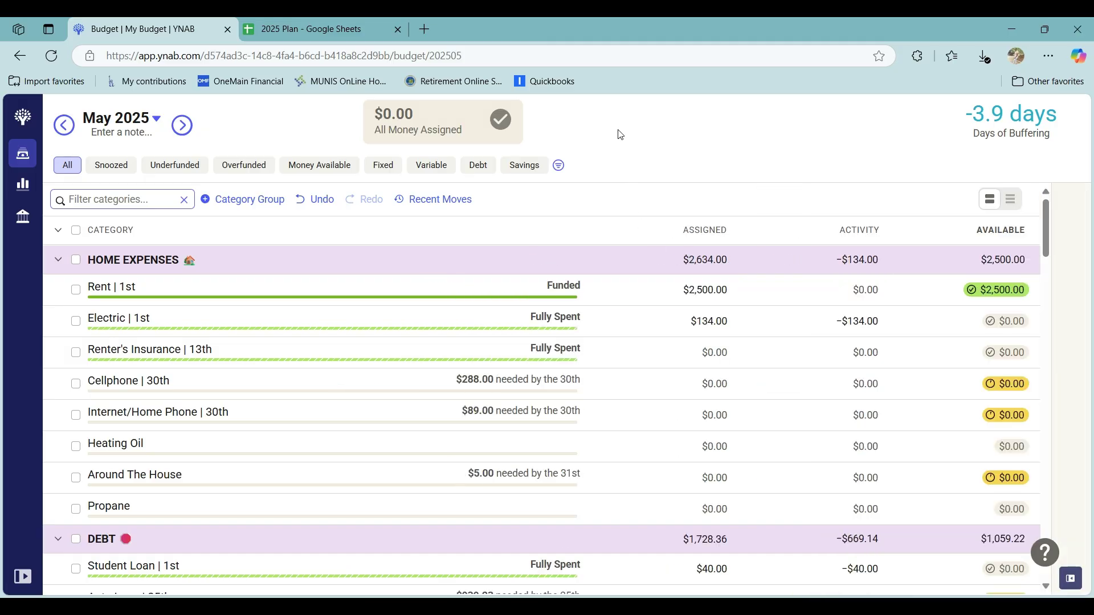